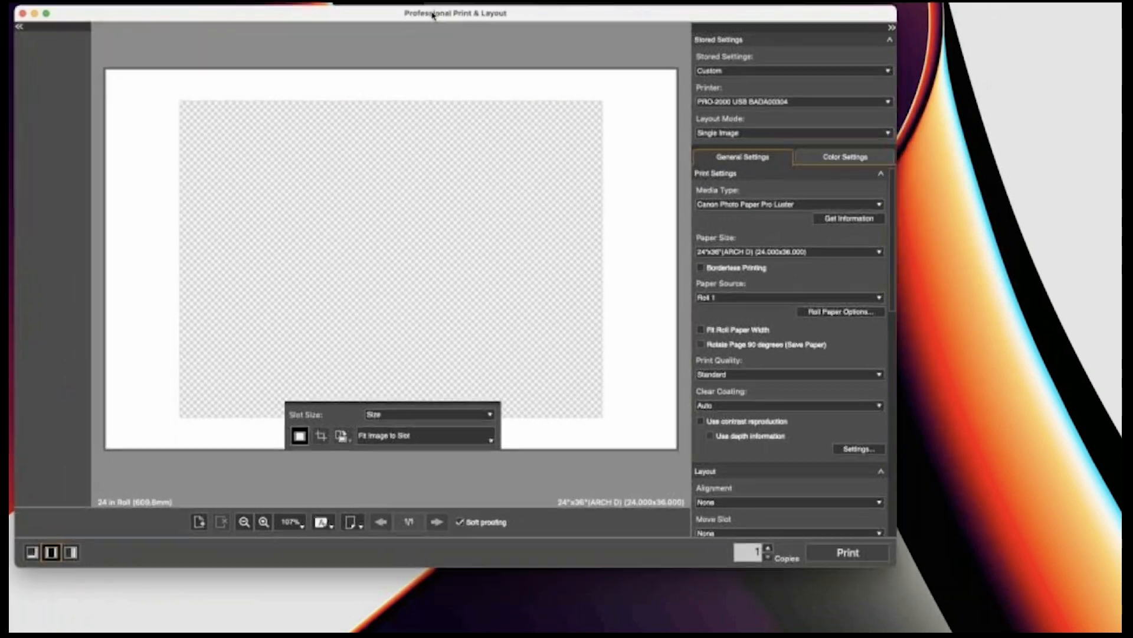
Step: Enlarge the Professional Print & Layout window to fill the screen and deselect the image slot
{"action": "left_click_drag", "start_coordinate": [886, 565], "coordinate": [1121, 630]}
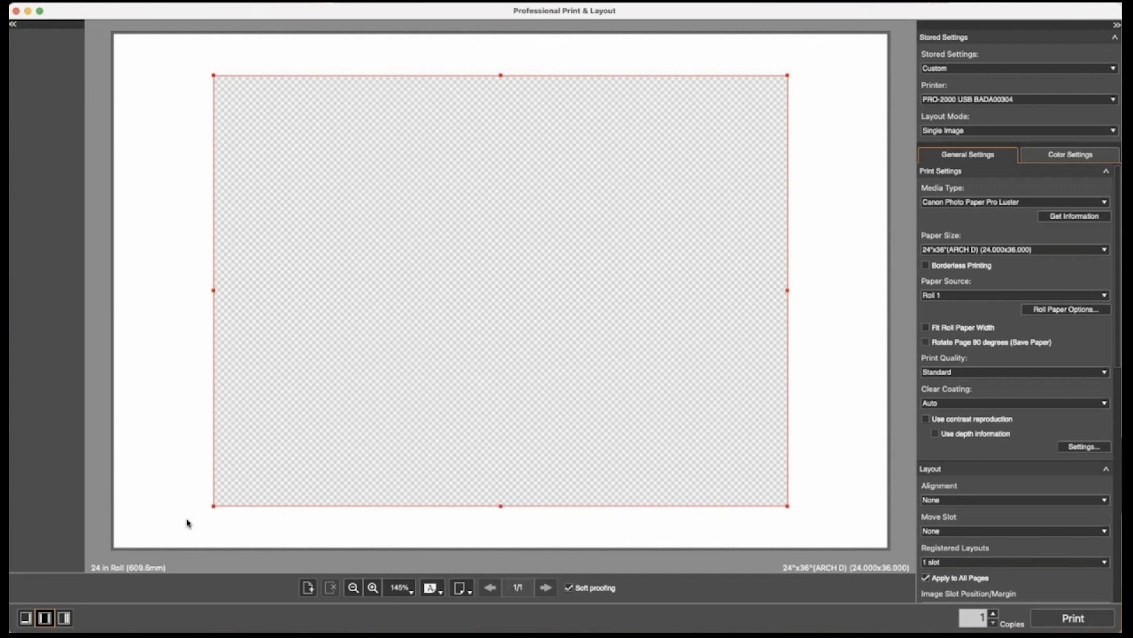
{"action": "left_click", "coordinate": [188, 523]}
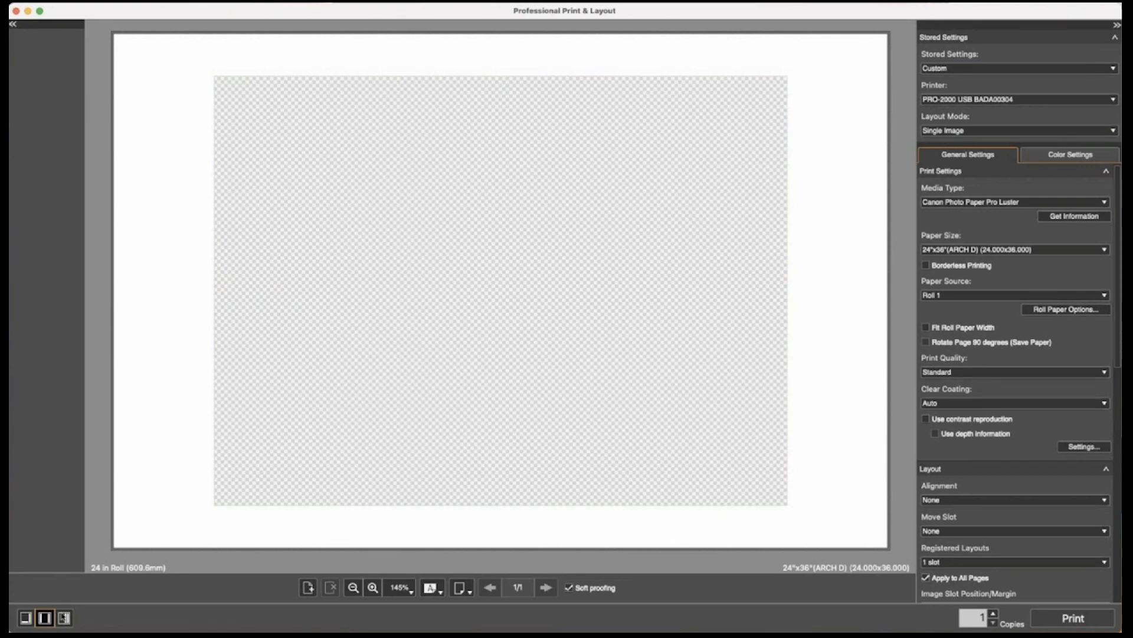
Step: Try the thumbnail strip below the preview and beside the settings, and return it to its original side
{"action": "left_click", "coordinate": [25, 617]}
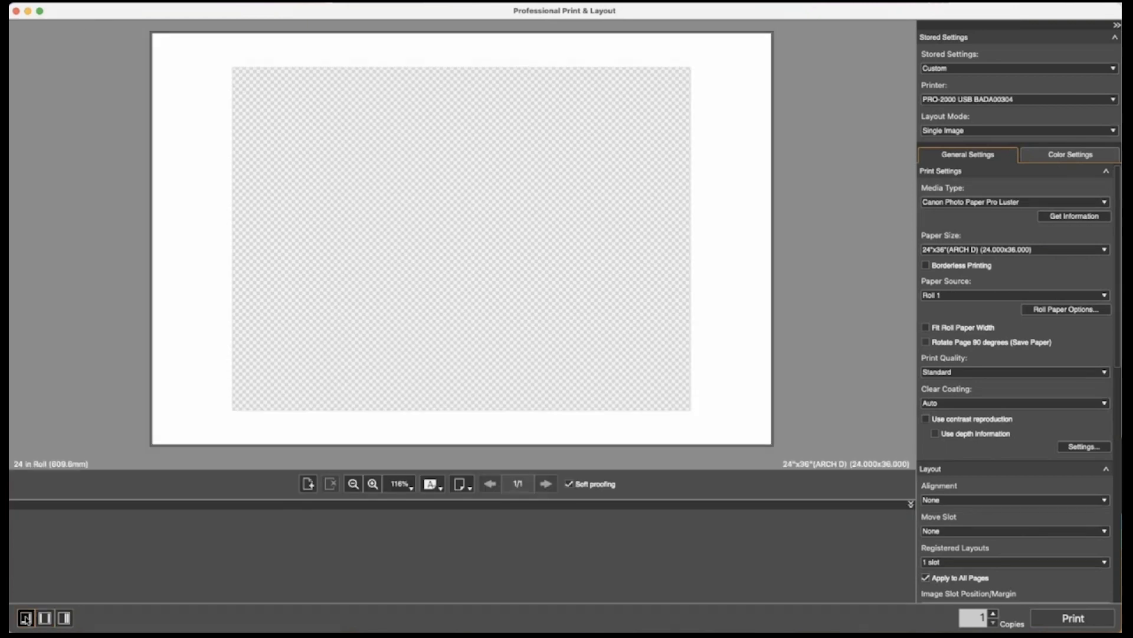
{"action": "left_click", "coordinate": [65, 618]}
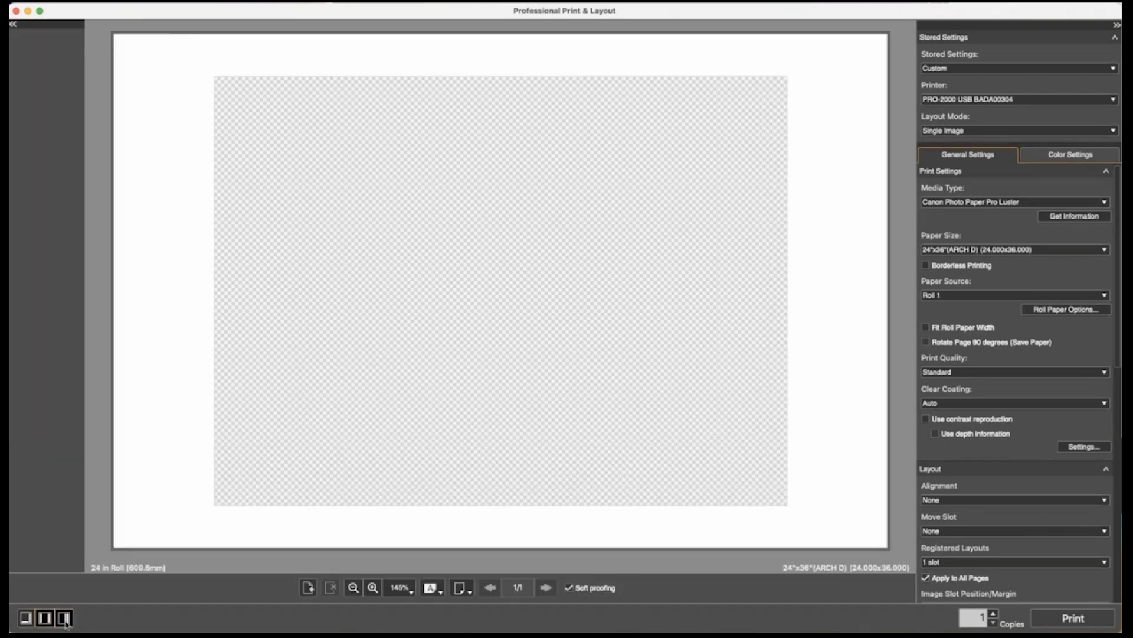
{"action": "left_click", "coordinate": [65, 618]}
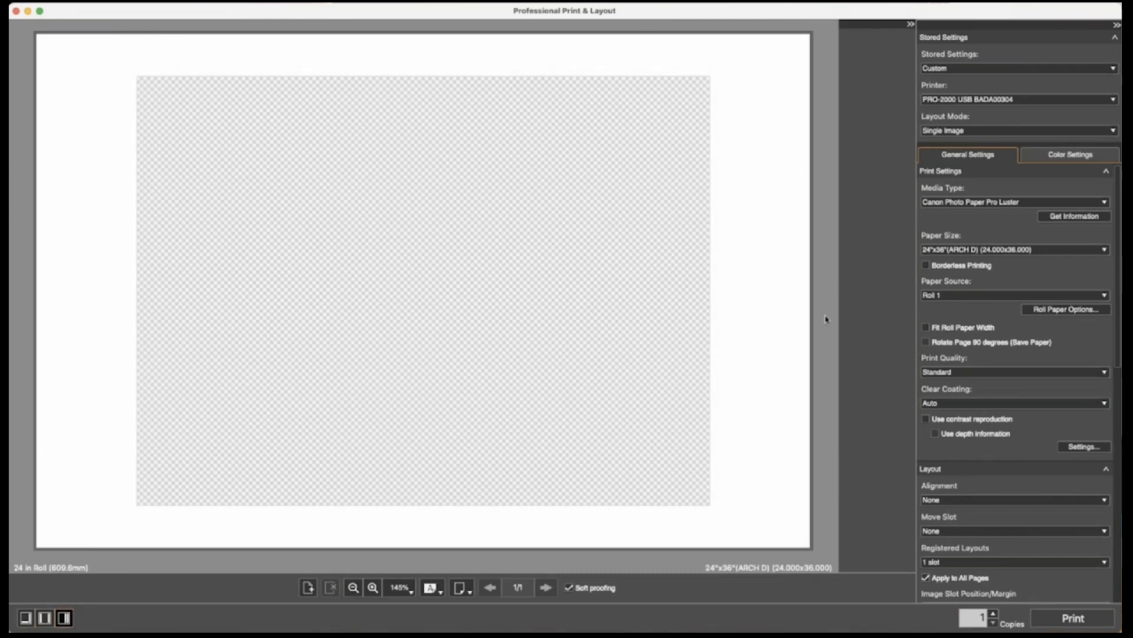
{"action": "left_click", "coordinate": [45, 618]}
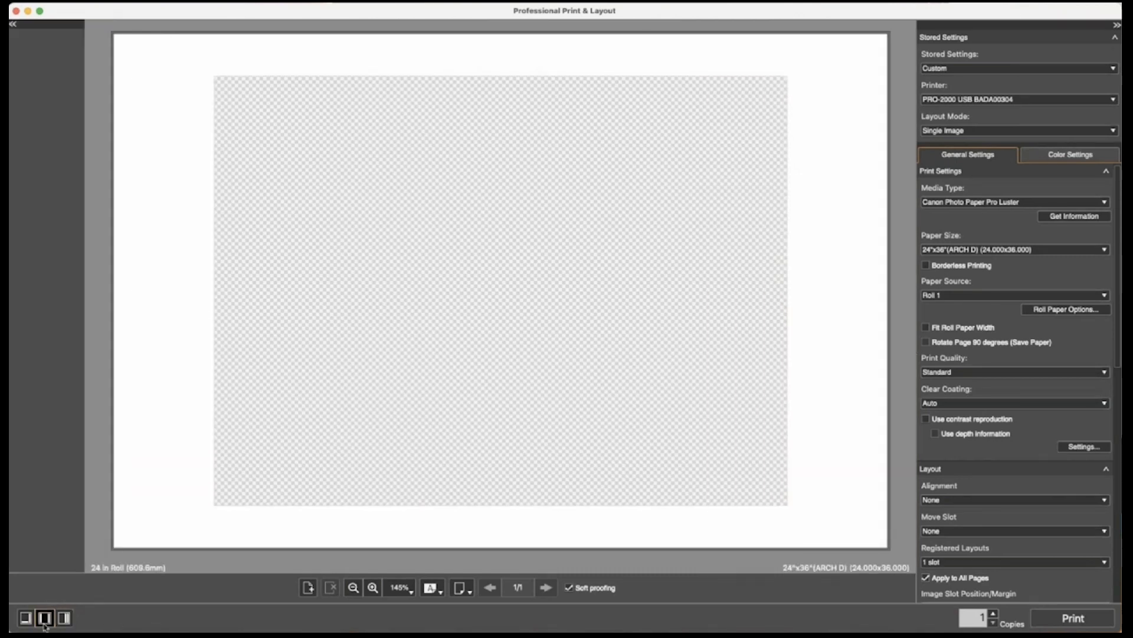
{"action": "left_click", "coordinate": [293, 393]}
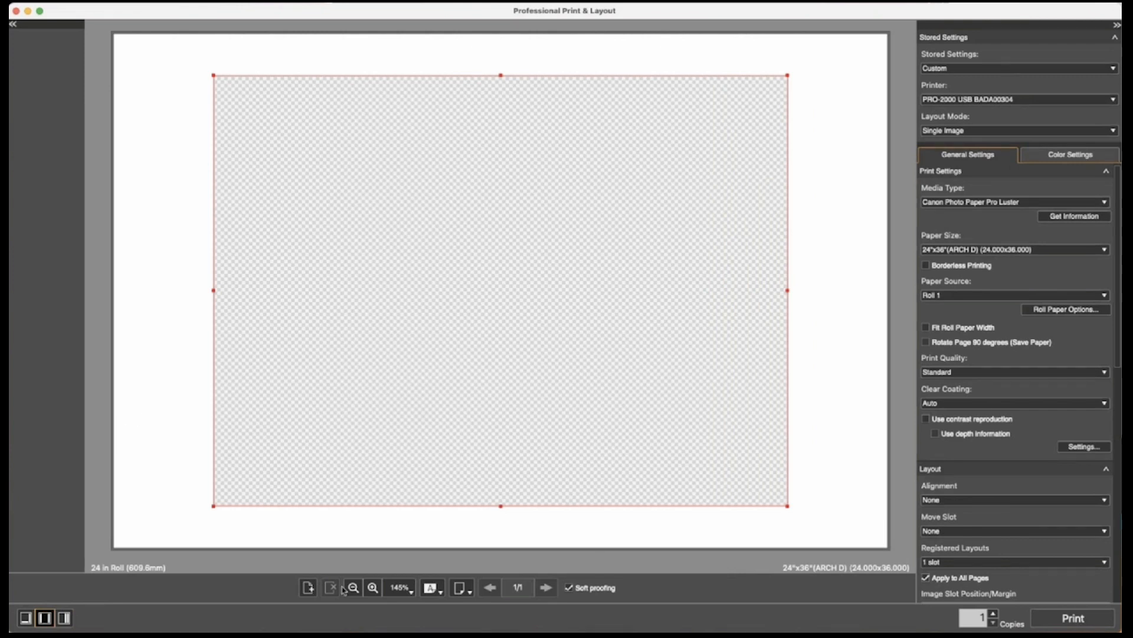
{"action": "left_click", "coordinate": [86, 297]}
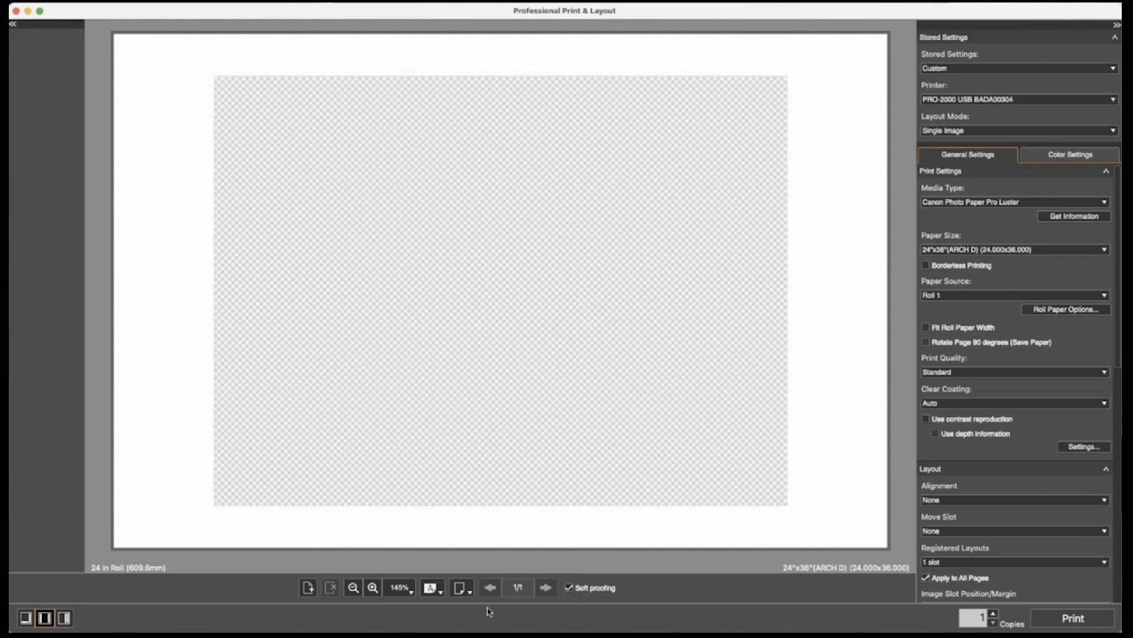
Step: Switch the preview from the single-sheet display to the roll paper display
{"action": "left_click", "coordinate": [426, 561]}
{"action": "left_click", "coordinate": [460, 587]}
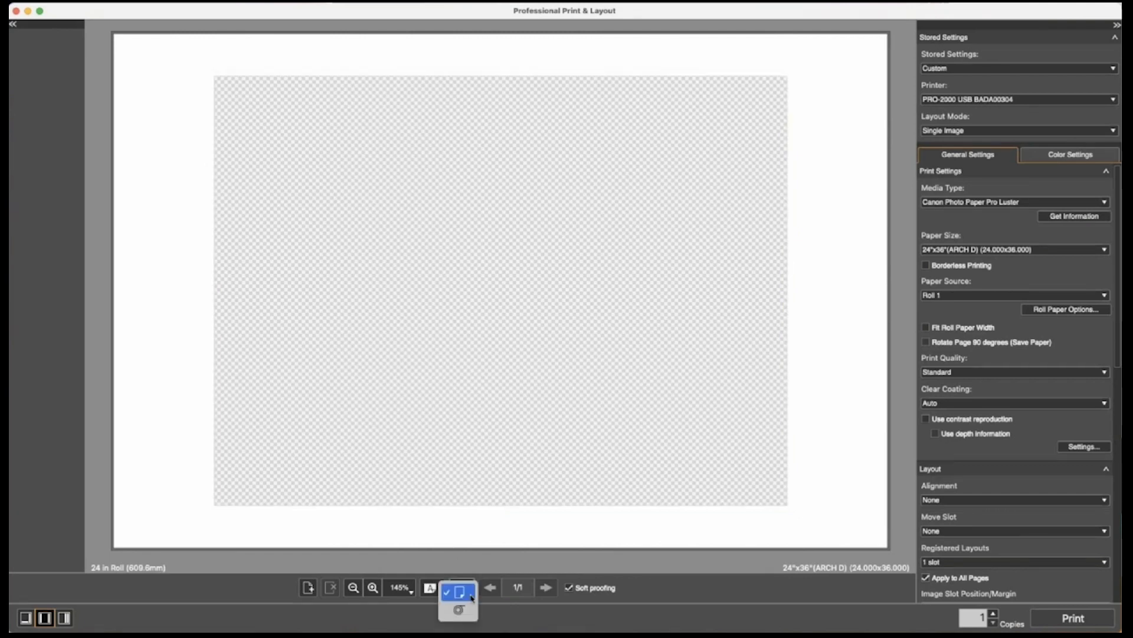
{"action": "left_click", "coordinate": [462, 611]}
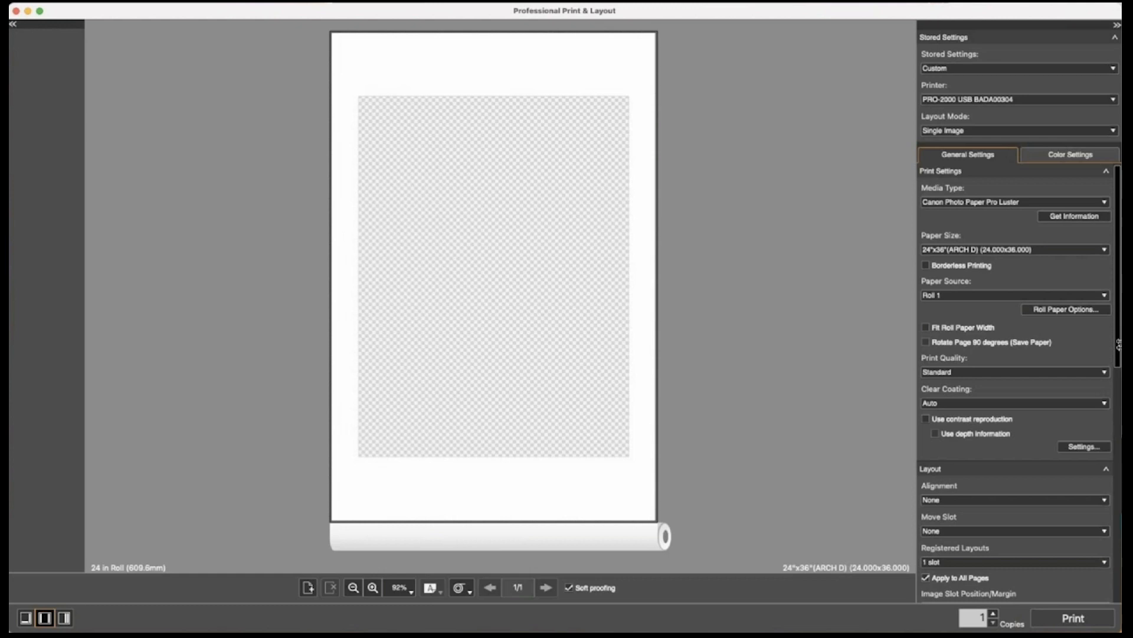
{"action": "left_click", "coordinate": [1114, 69]}
{"action": "left_click", "coordinate": [1094, 40]}
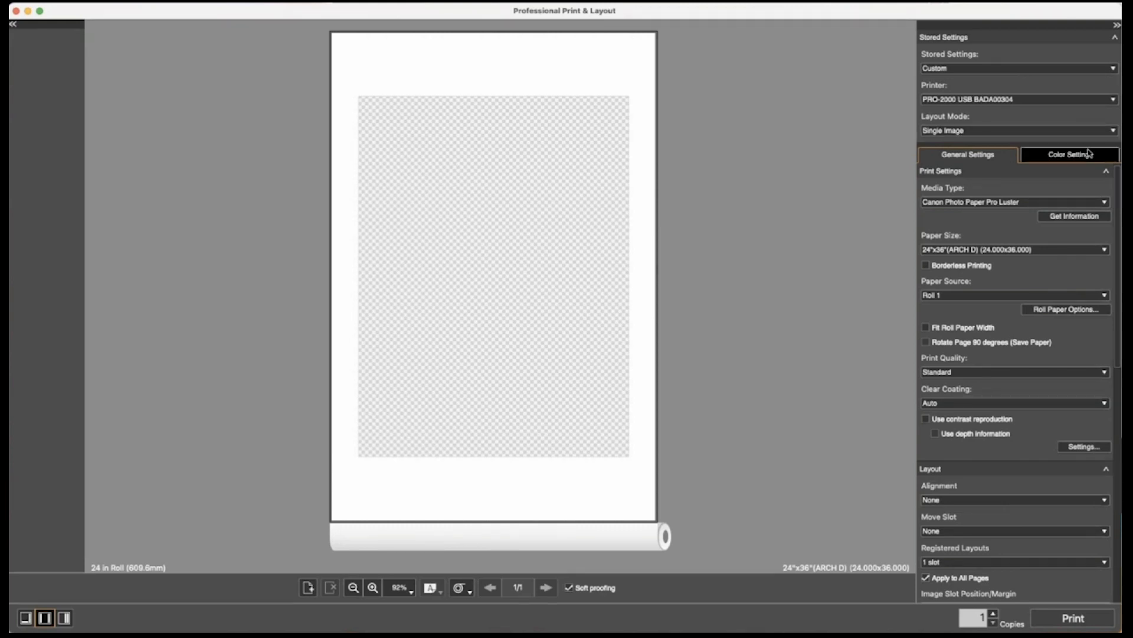
Step: Try the Multiple Images, Multiple Images (Auto Nesting) and Gallery Wrap layout modes, and return to Single Image
{"action": "left_click", "coordinate": [1112, 132]}
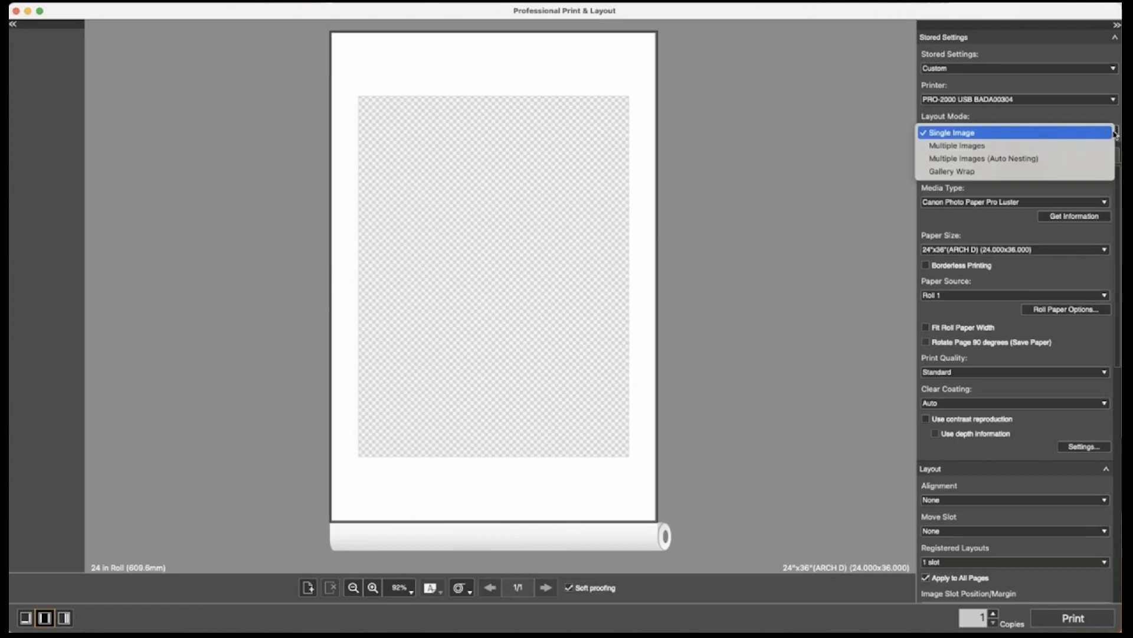
{"action": "left_click", "coordinate": [1086, 145]}
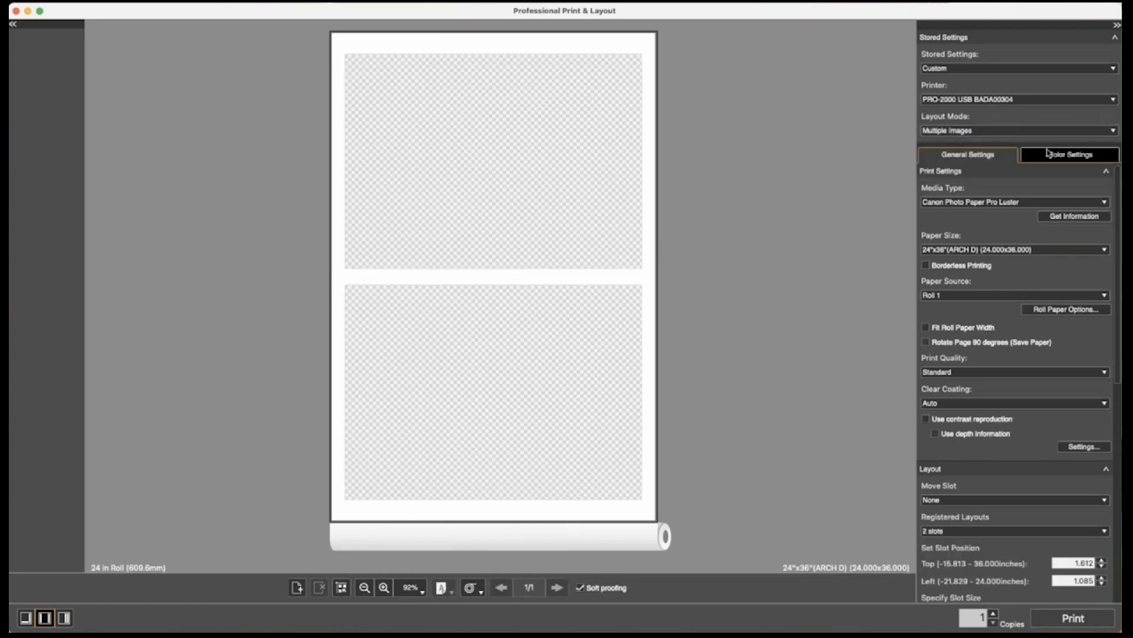
{"action": "left_click", "coordinate": [1105, 137]}
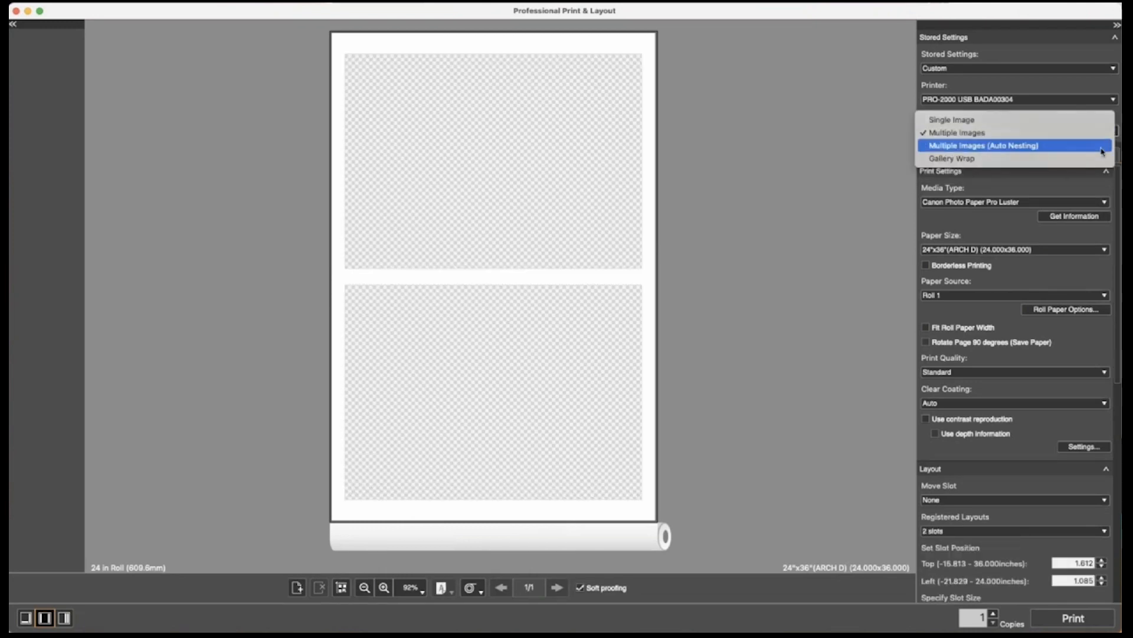
{"action": "left_click", "coordinate": [1102, 148]}
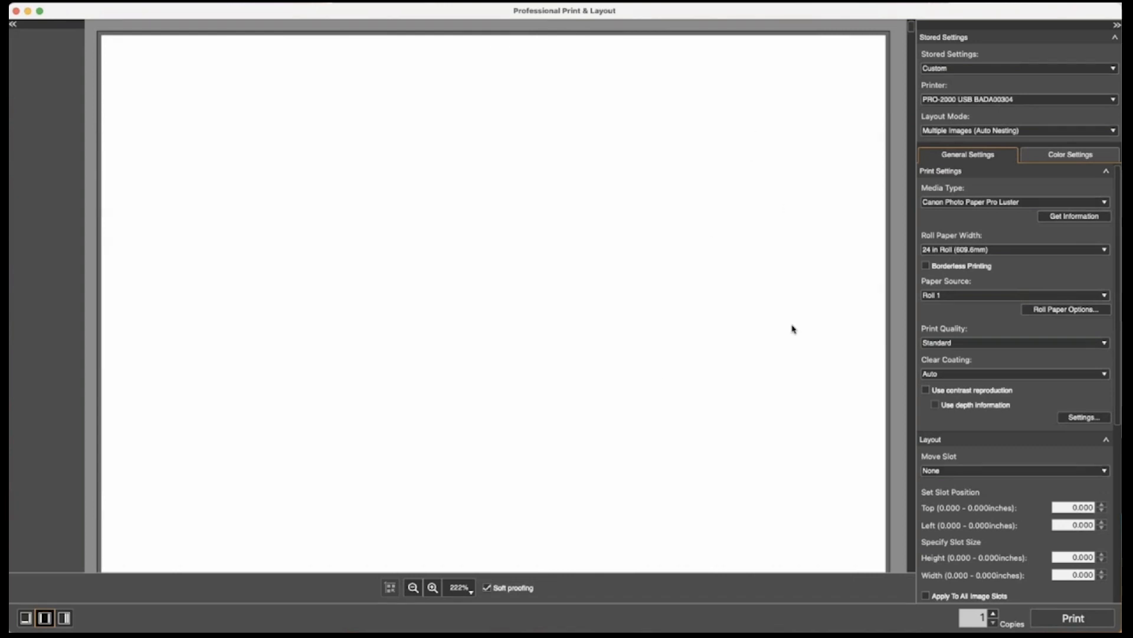
{"action": "left_click_drag", "start_coordinate": [910, 27], "coordinate": [916, 5]}
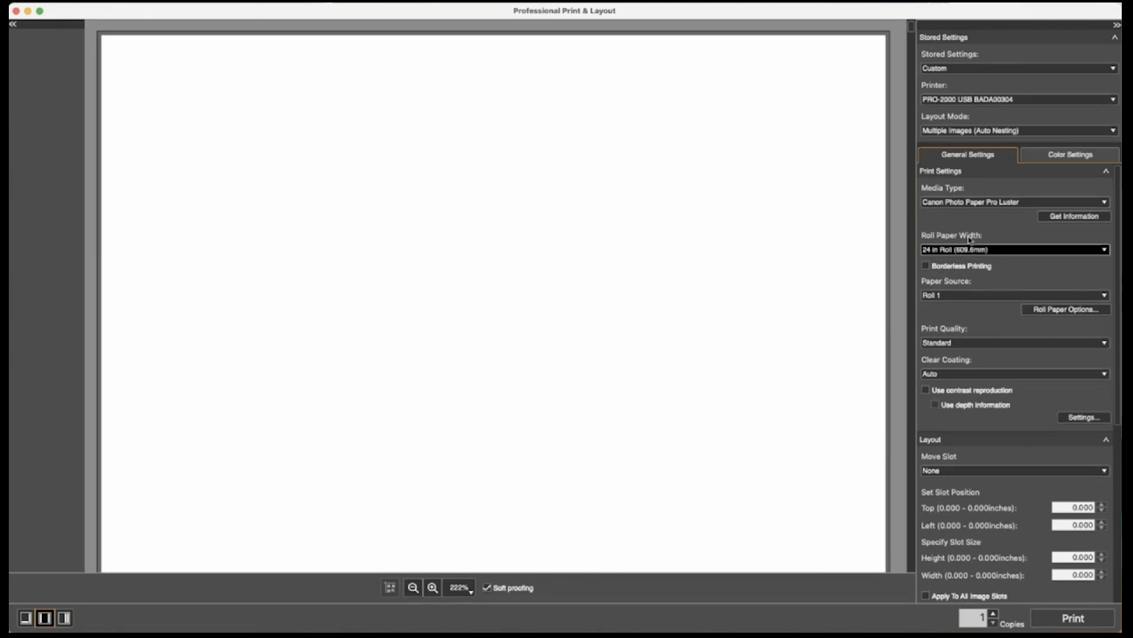
{"action": "left_click", "coordinate": [1092, 130]}
{"action": "left_click", "coordinate": [1095, 144]}
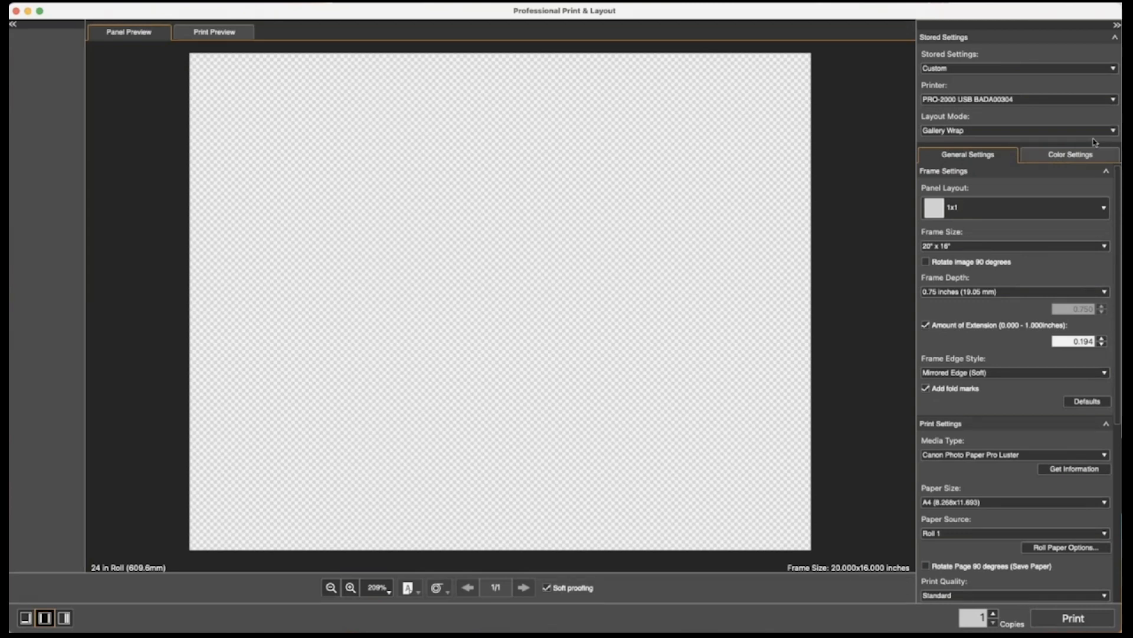
{"action": "left_click", "coordinate": [1114, 131]}
{"action": "left_click", "coordinate": [1093, 97]}
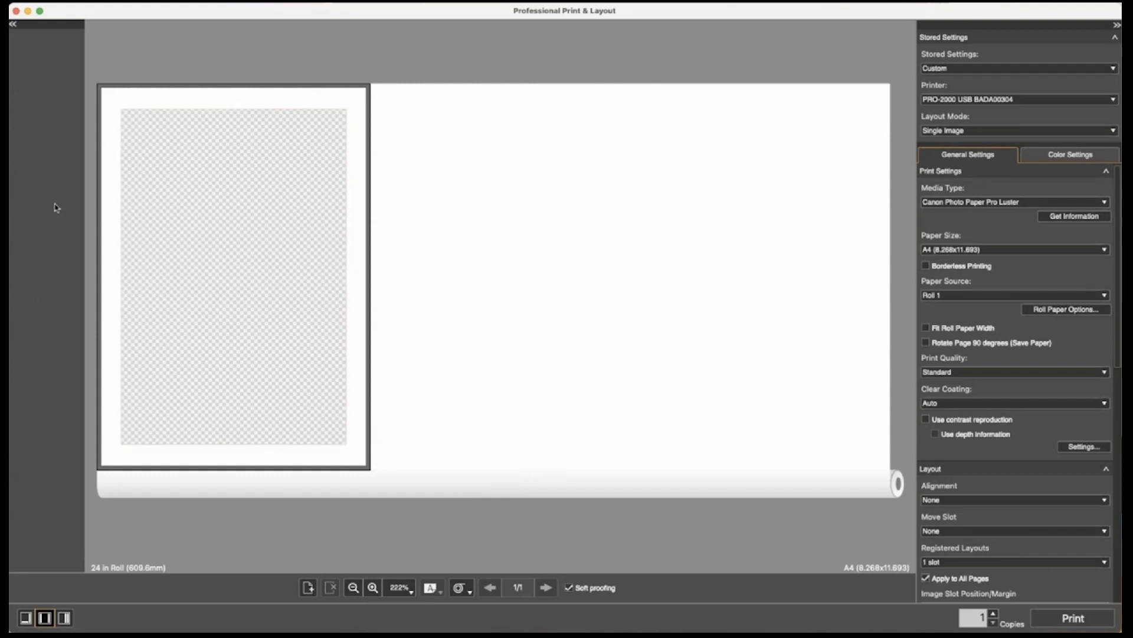
Step: Place IMG_2613.JPG from the Canon Cut Demo folder into the empty image slot on the page
{"action": "left_click", "coordinate": [256, 301]}
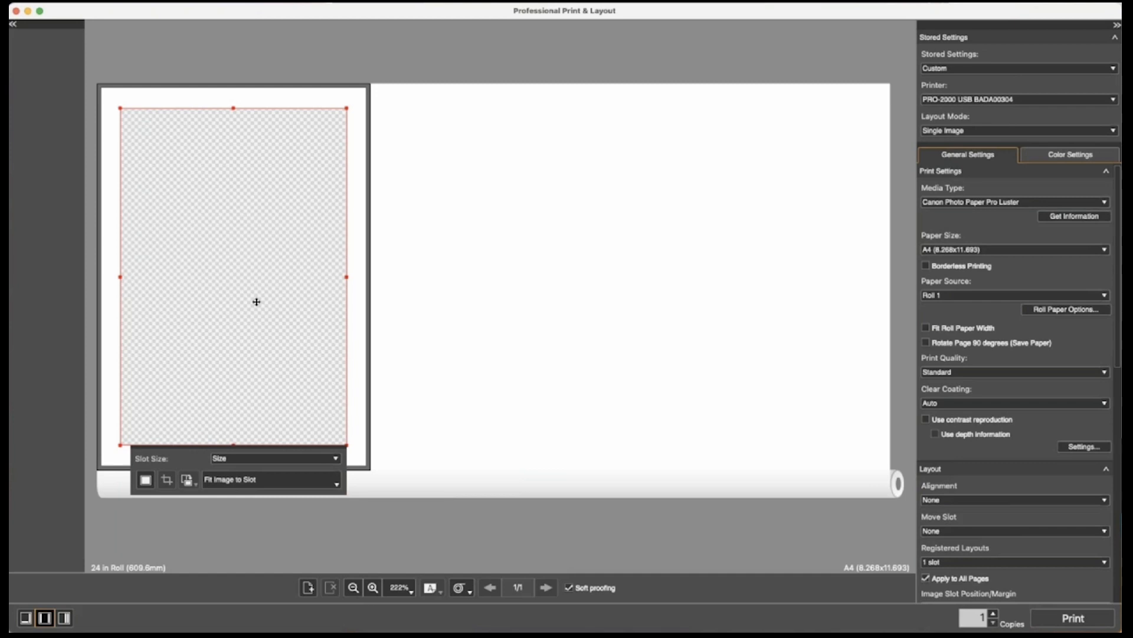
{"action": "left_click", "coordinate": [146, 480]}
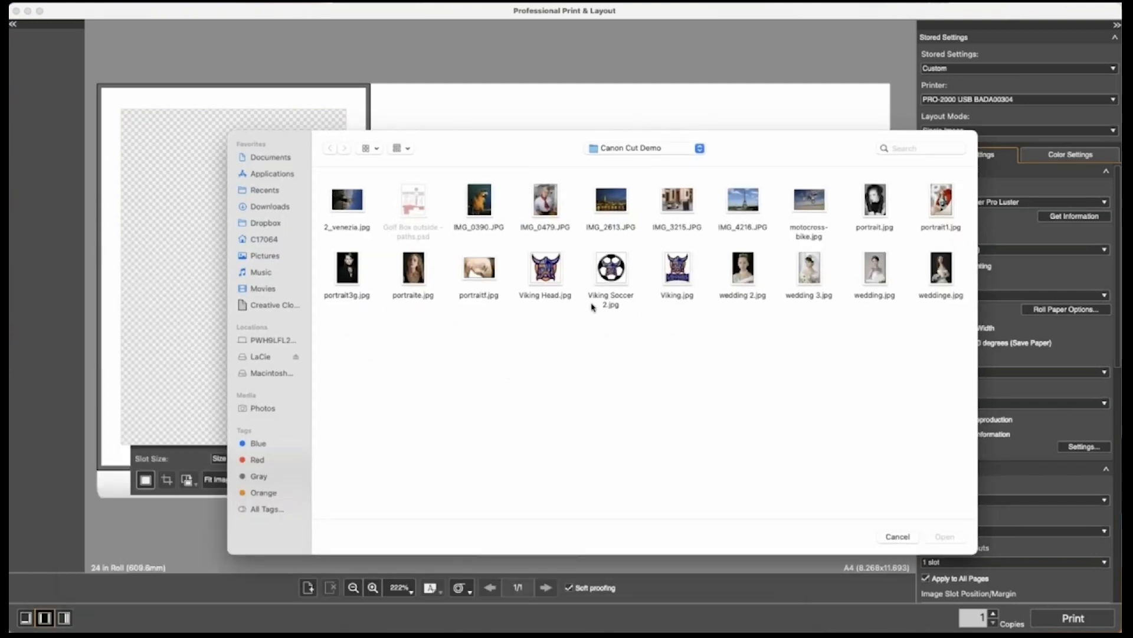
{"action": "left_click", "coordinate": [614, 210]}
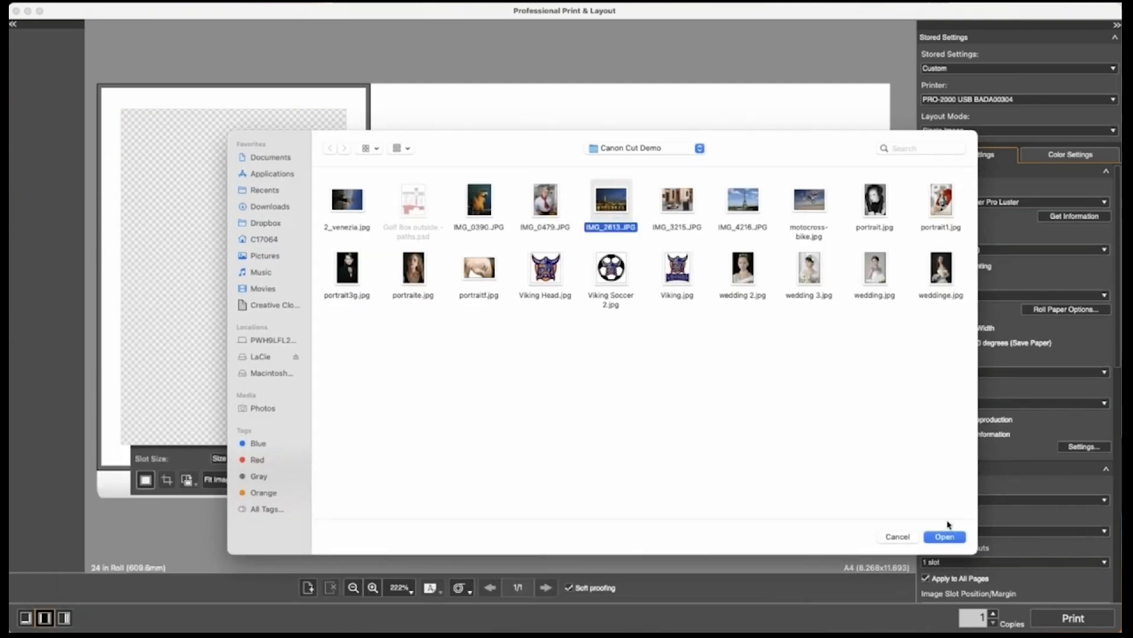
{"action": "left_click", "coordinate": [946, 536]}
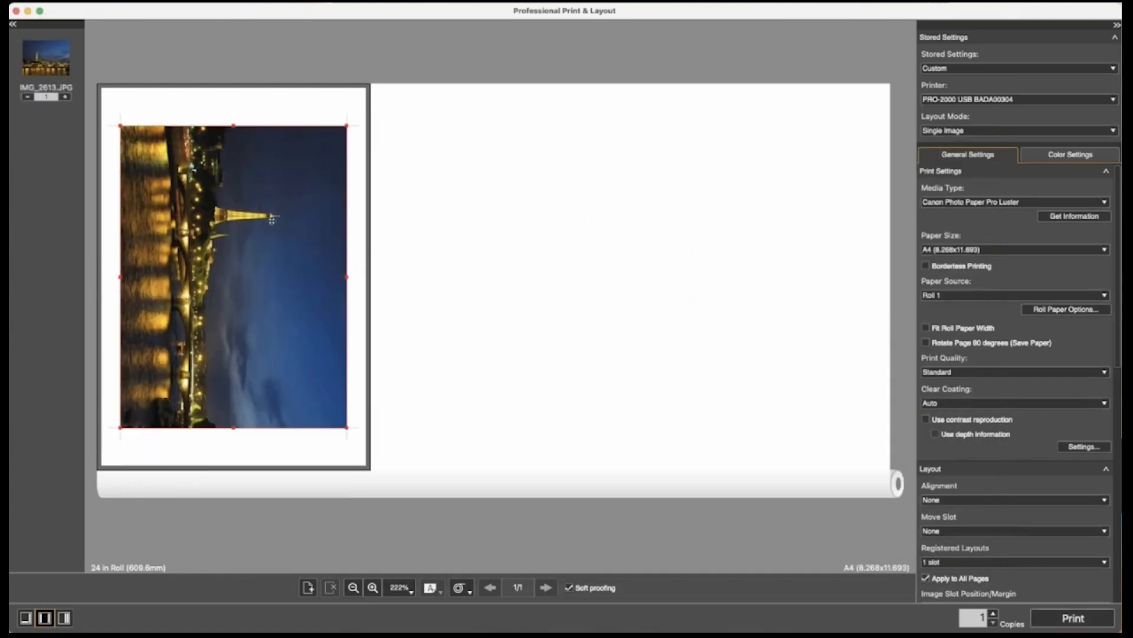
Step: From the Canon Cut Demo folder in Finder, add 2_venezia.jpg, IMG_0390.JPG, IMG_0479.JPG, IMG_3215.JPG and IMG_4216.JPG to the thumbnails, and minimize Finder
{"action": "left_click", "coordinate": [24, 62]}
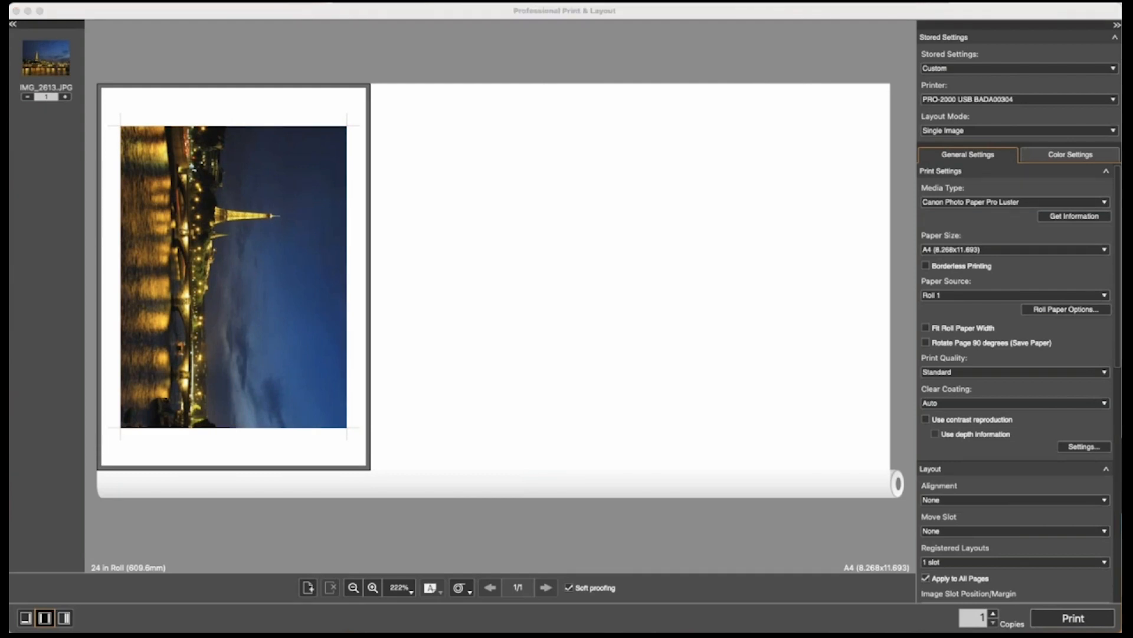
{"action": "left_click_drag", "start_coordinate": [8, 30], "coordinate": [402, 100]}
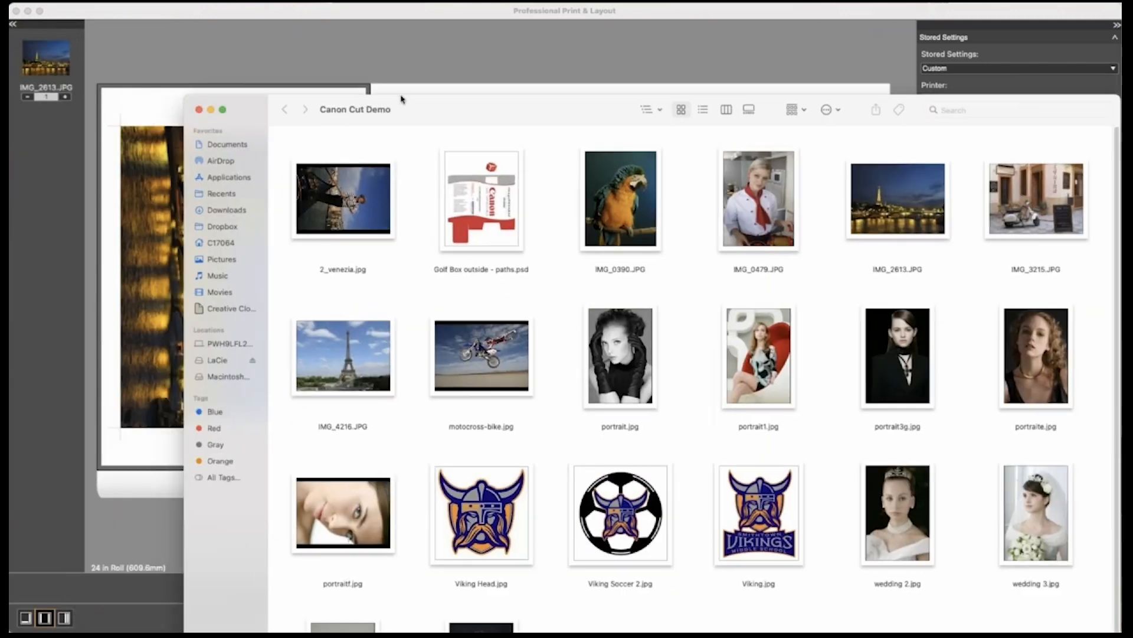
{"action": "left_click", "coordinate": [313, 225]}
{"action": "left_click", "coordinate": [594, 210], "text": "super"}
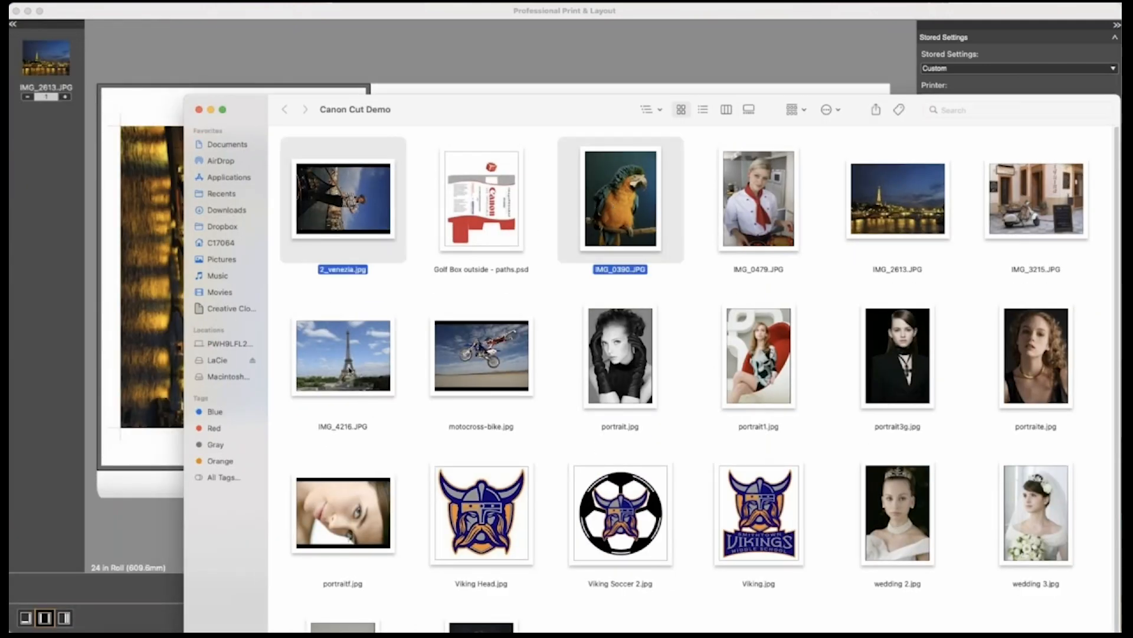
{"action": "left_click", "coordinate": [349, 371], "text": "super"}
{"action": "left_click", "coordinate": [762, 213], "text": "super"}
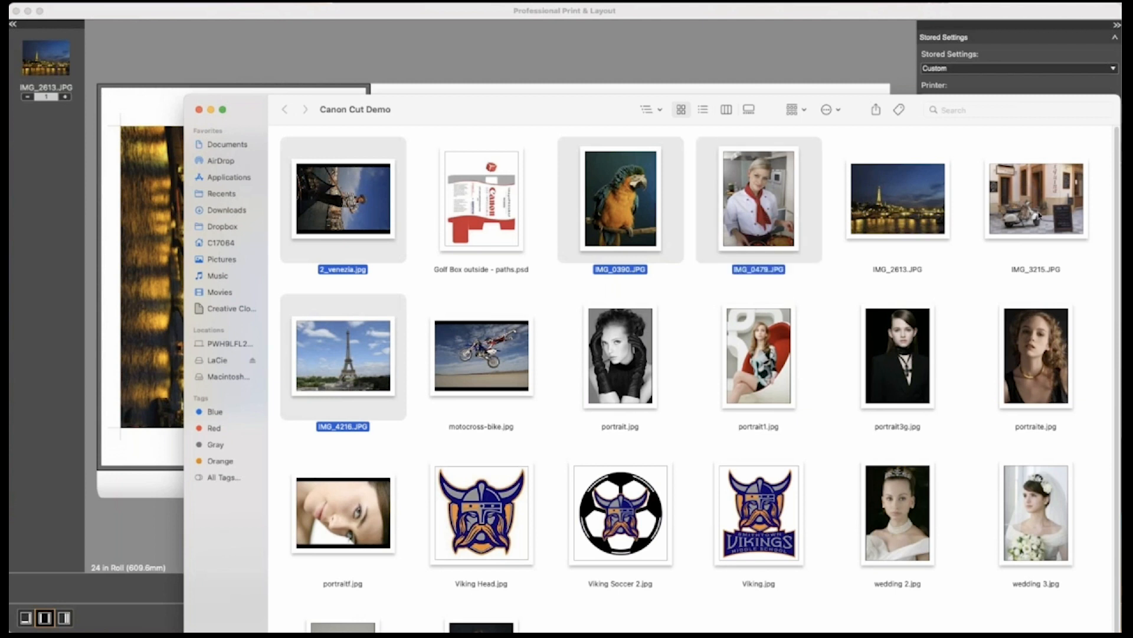
{"action": "left_click", "coordinate": [1039, 214], "text": "super"}
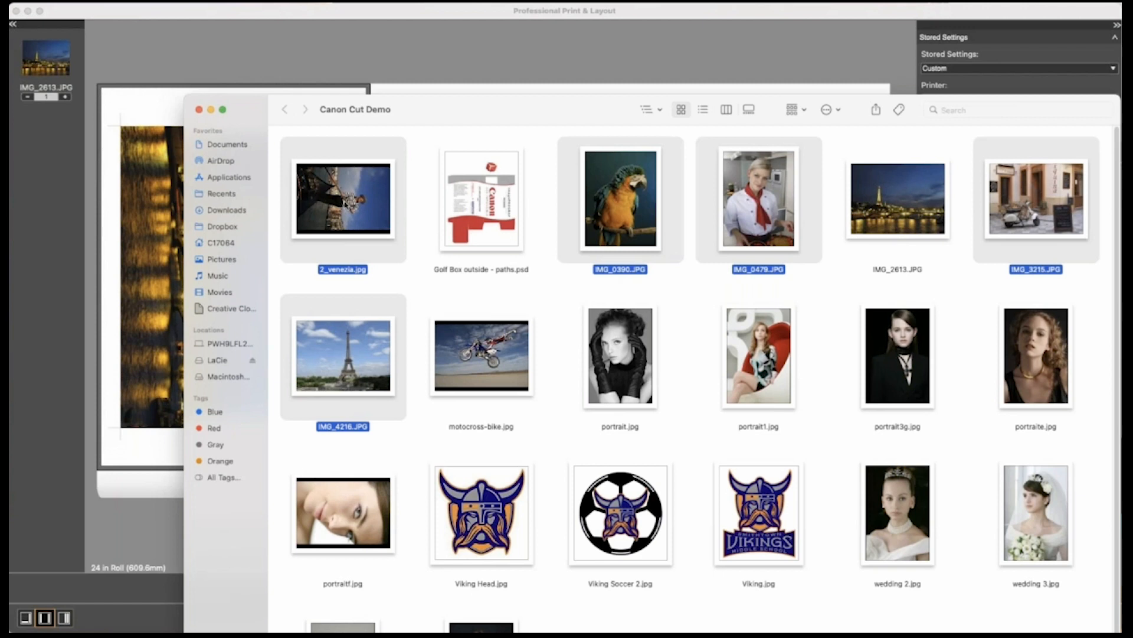
{"action": "left_click_drag", "start_coordinate": [272, 230], "coordinate": [54, 195]}
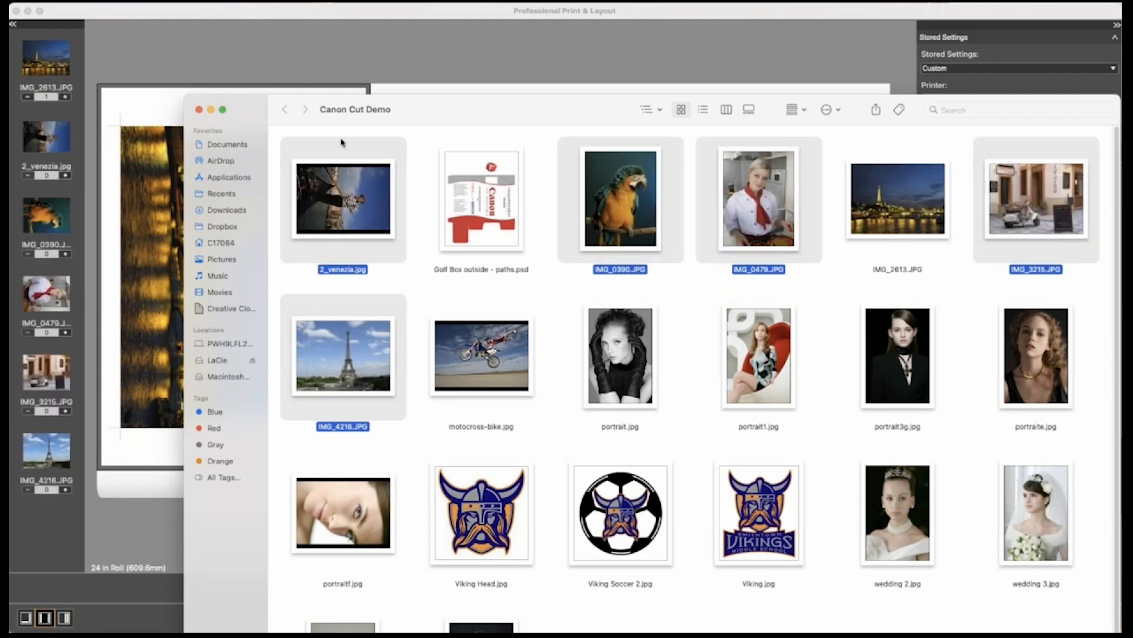
{"action": "left_click", "coordinate": [211, 110]}
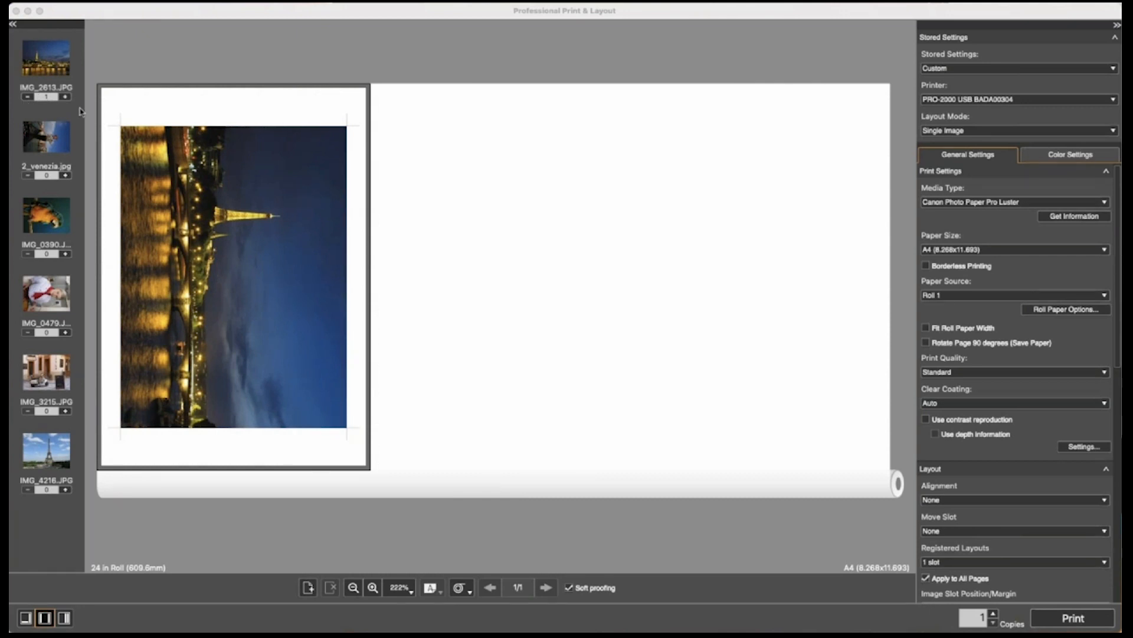
Step: Remove IMG_2613.JPG from the page by setting its thumbnail's print count to 0, and deselect the slot
{"action": "left_click", "coordinate": [28, 97]}
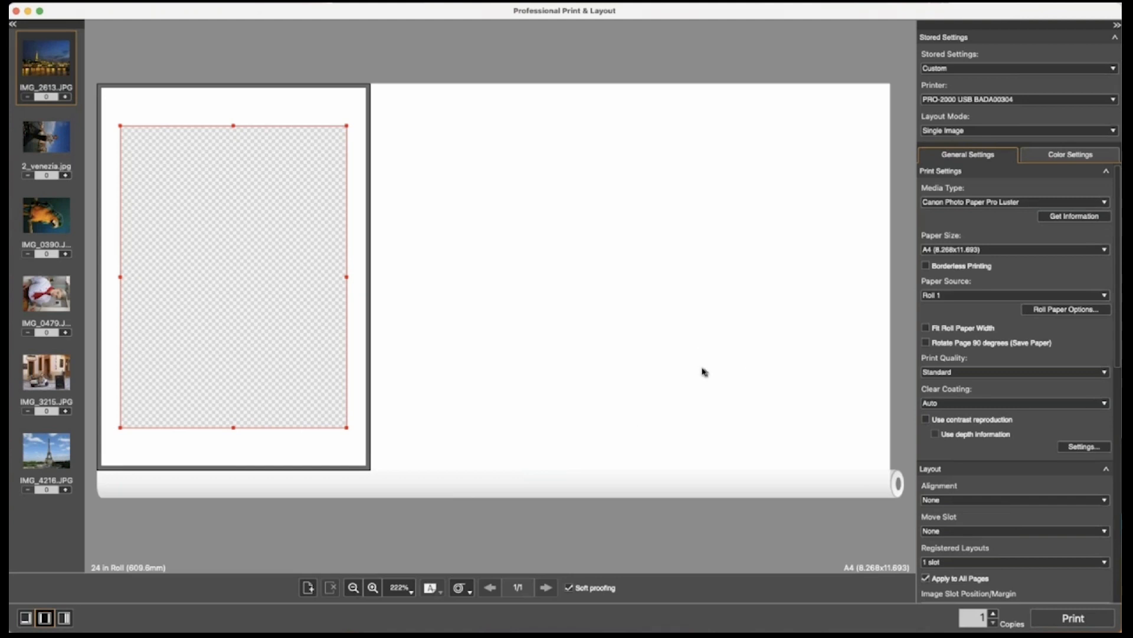
{"action": "left_click", "coordinate": [977, 253]}
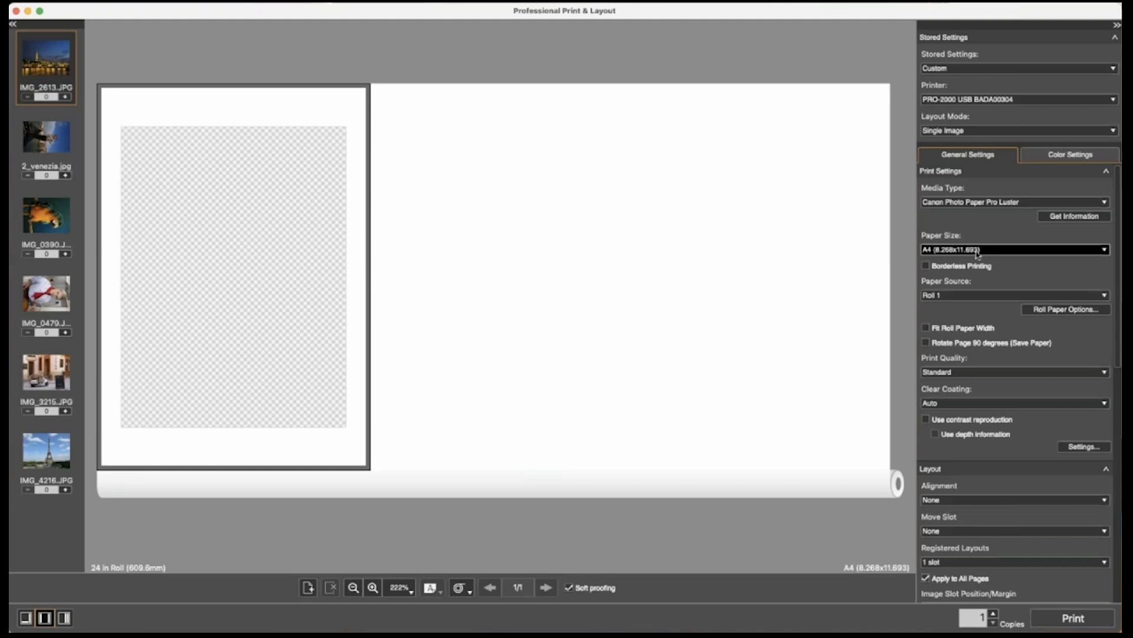
{"action": "left_click", "coordinate": [1010, 240]}
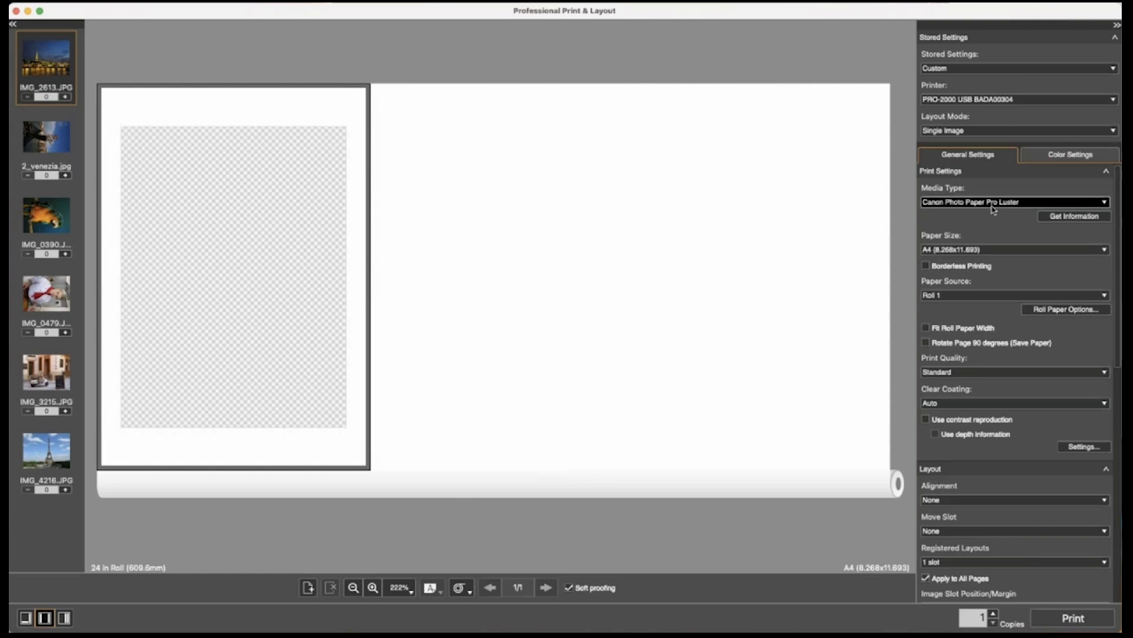
Step: Set the paper size to 24"x36"(ARCH D) (24.000x36.000)
{"action": "left_click", "coordinate": [1104, 249]}
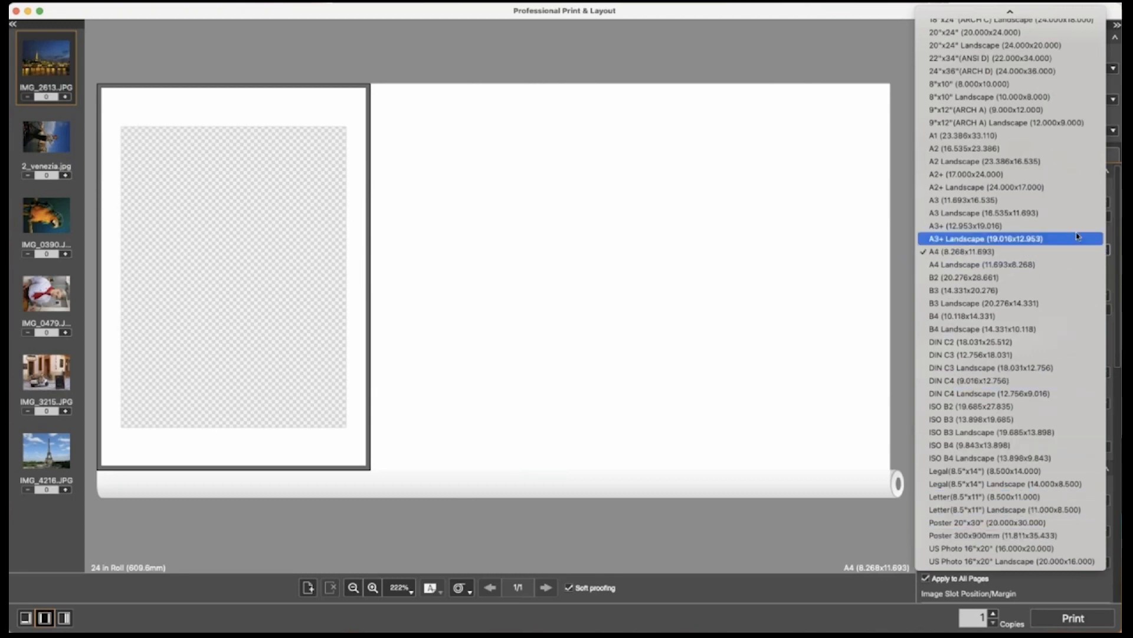
{"action": "scroll", "coordinate": [1063, 50], "scroll_direction": "up", "scroll_amount": 4}
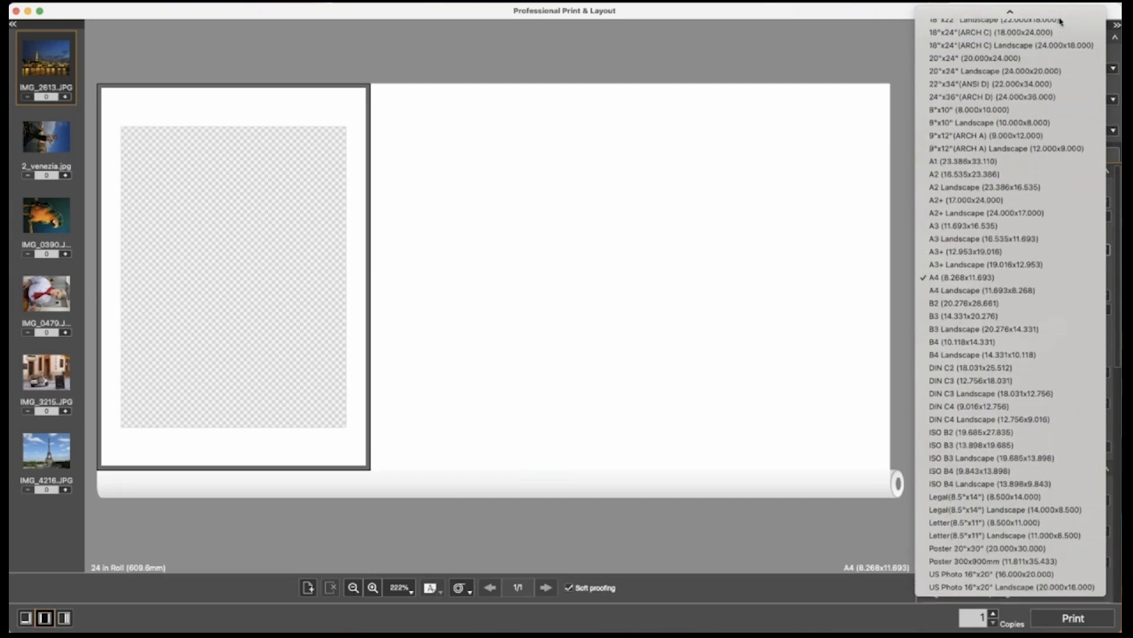
{"action": "scroll", "coordinate": [1033, 177], "scroll_direction": "up", "scroll_amount": 3}
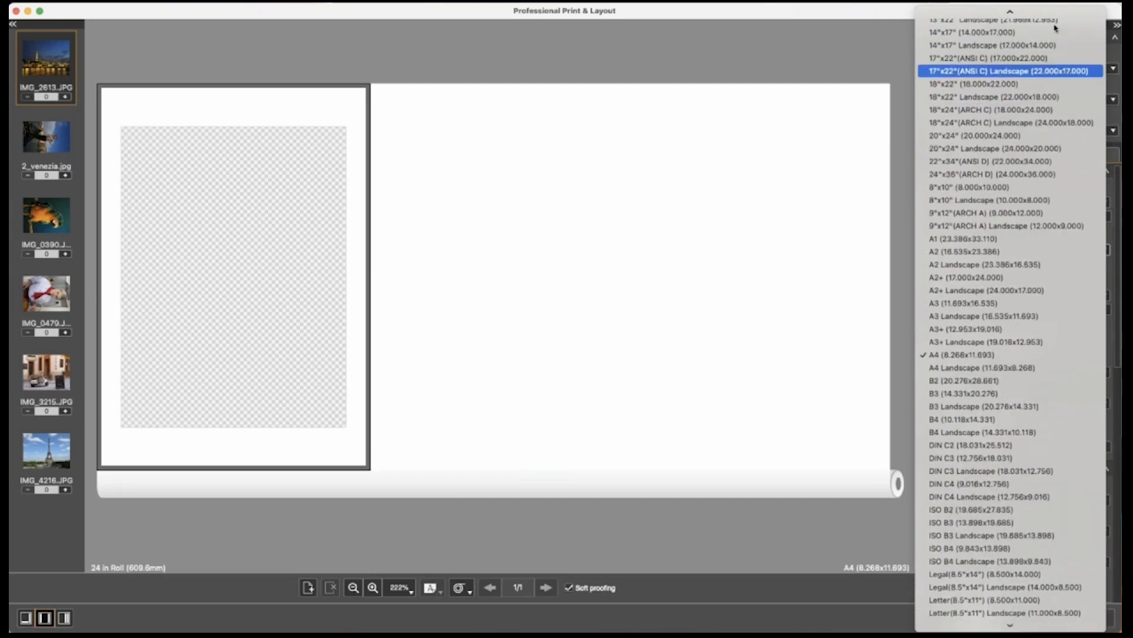
{"action": "left_click", "coordinate": [1025, 239]}
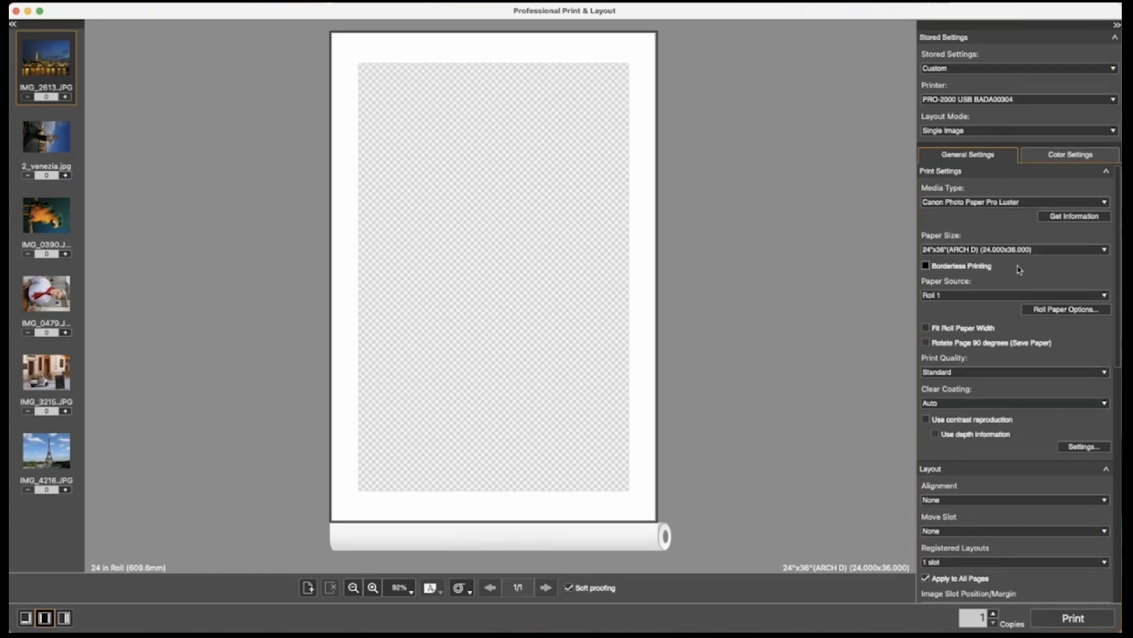
Step: Try Borderless Printing and place one copy of IMG_2613.JPG on the roll
{"action": "left_click", "coordinate": [926, 266]}
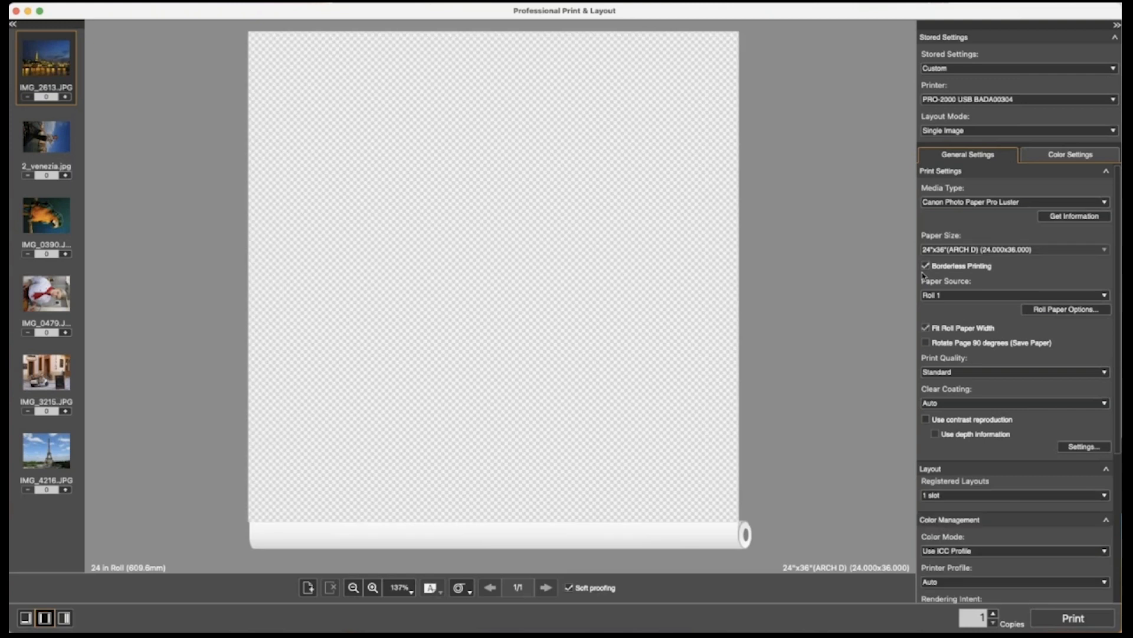
{"action": "left_click", "coordinate": [65, 97]}
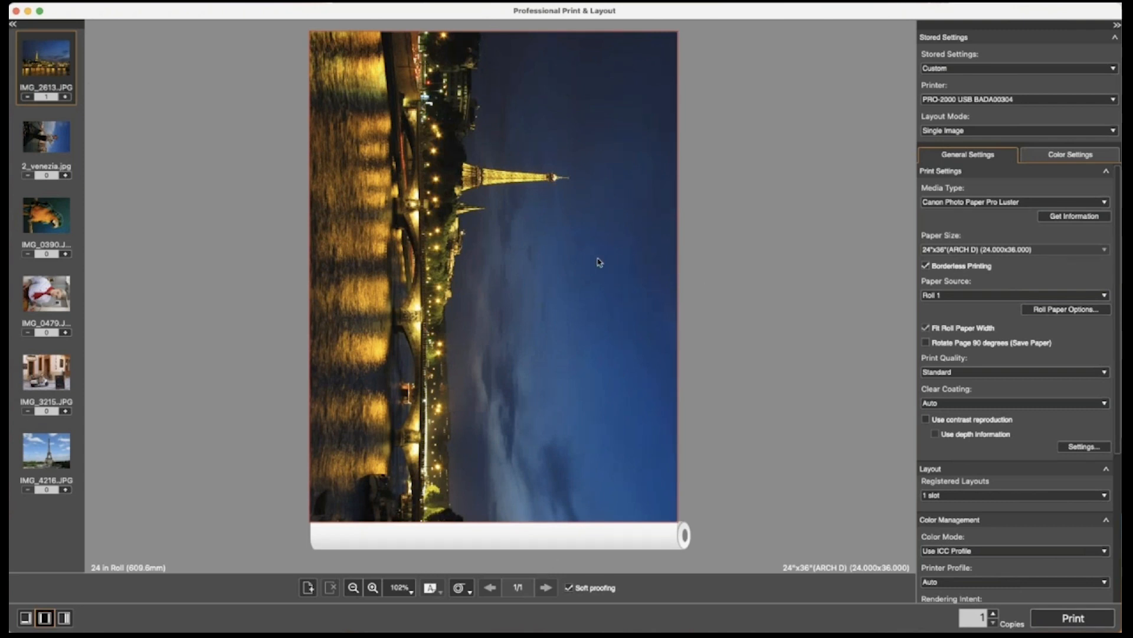
{"action": "mouse_move", "coordinate": [565, 261]}
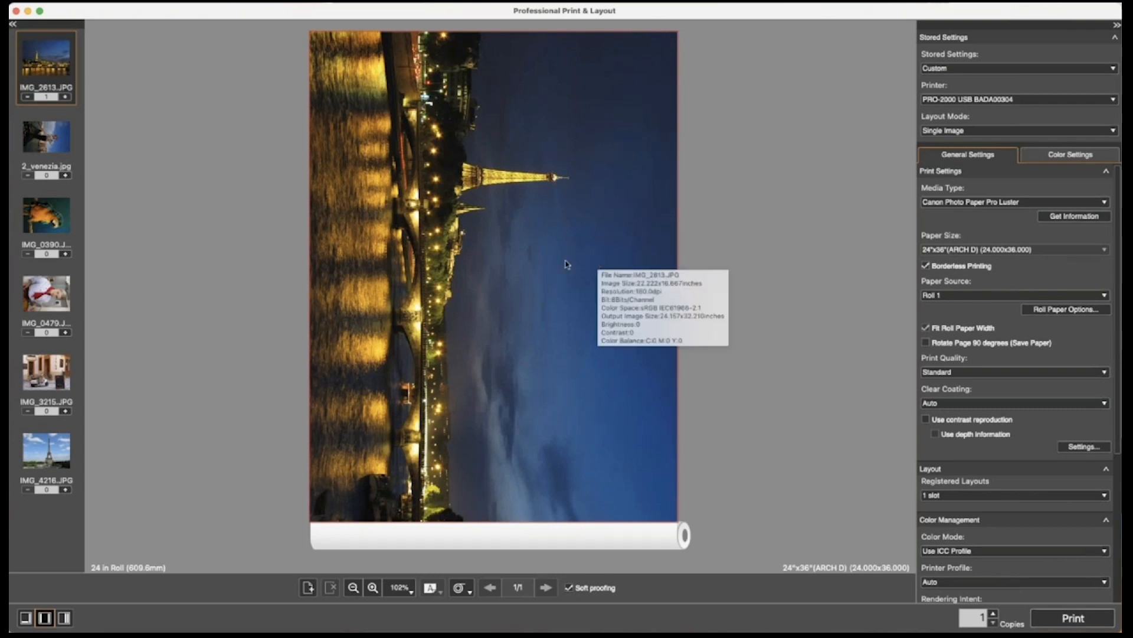
Step: Rotate the placed image 90 degrees clockwise, and remove it by setting its print count to 0, leaving Borderless Printing off
{"action": "left_click", "coordinate": [528, 264]}
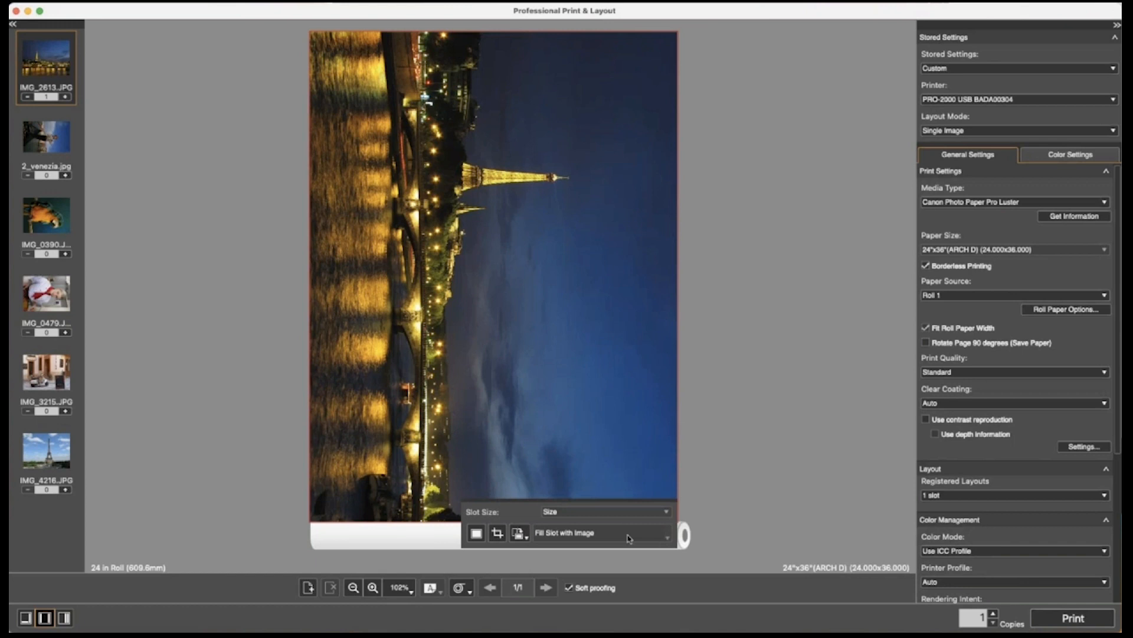
{"action": "left_click", "coordinate": [521, 535]}
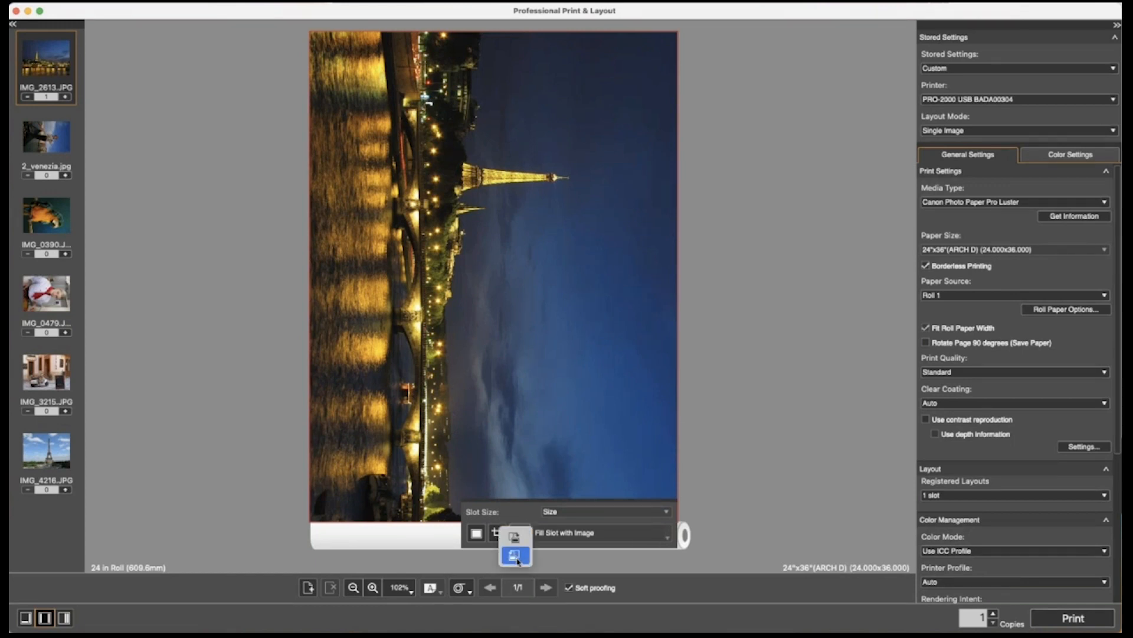
{"action": "left_click", "coordinate": [516, 537]}
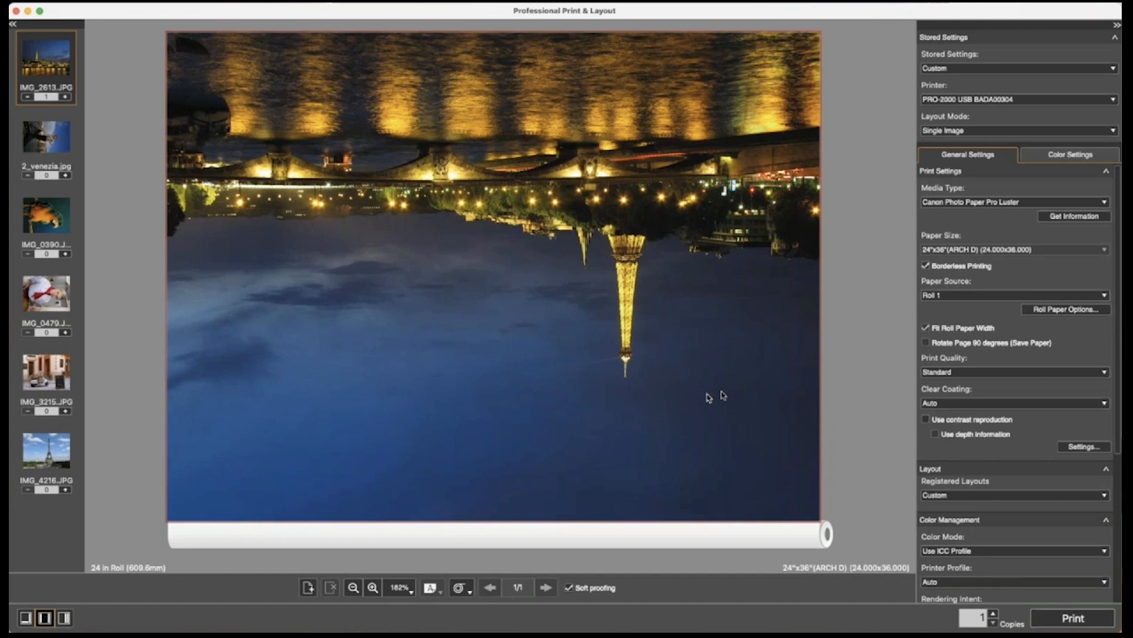
{"action": "left_click", "coordinate": [743, 388]}
{"action": "mouse_move", "coordinate": [801, 367]}
{"action": "left_click", "coordinate": [28, 96]}
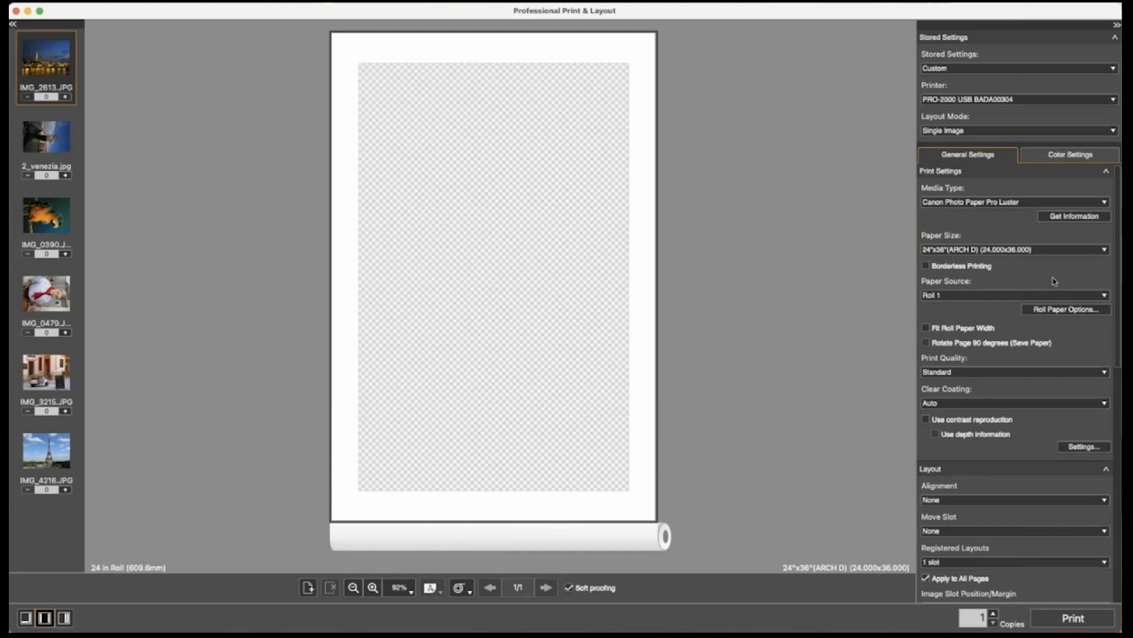
Step: Try Roll Paper (Auto) as the paper source and return to Roll 1, cancelling the roll paper options each time
{"action": "left_click", "coordinate": [1002, 298]}
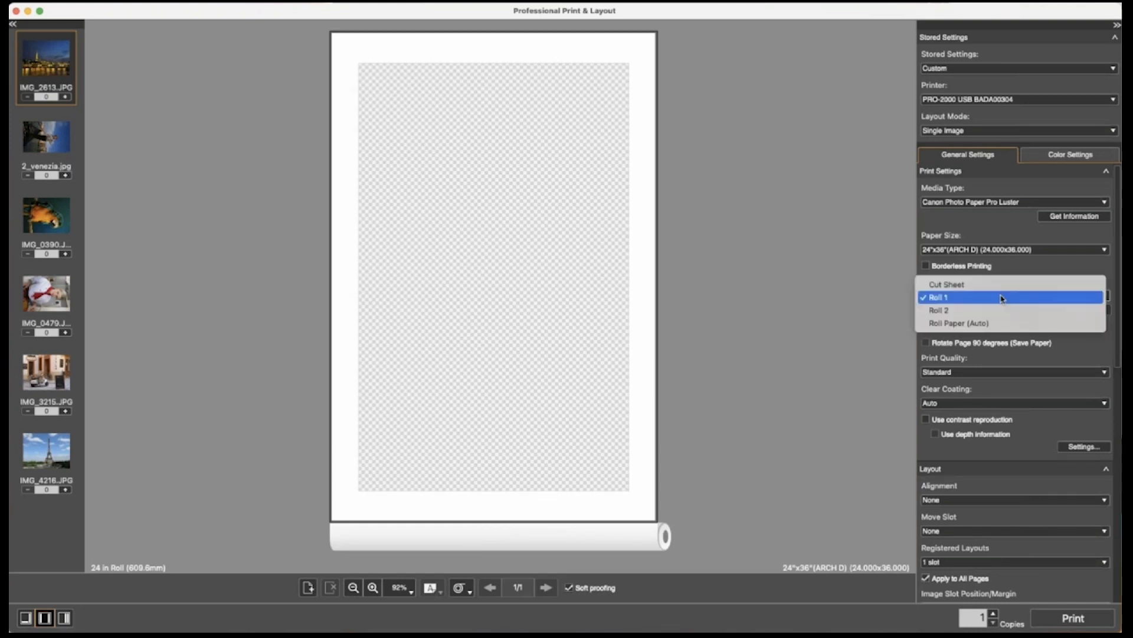
{"action": "left_click", "coordinate": [990, 324]}
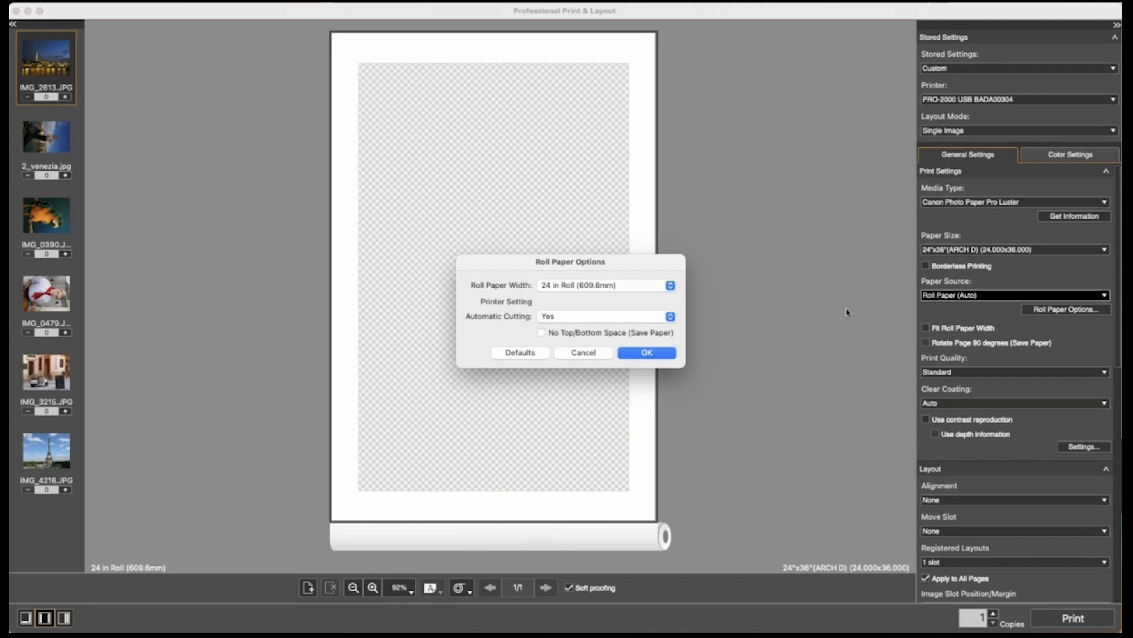
{"action": "left_click", "coordinate": [583, 352]}
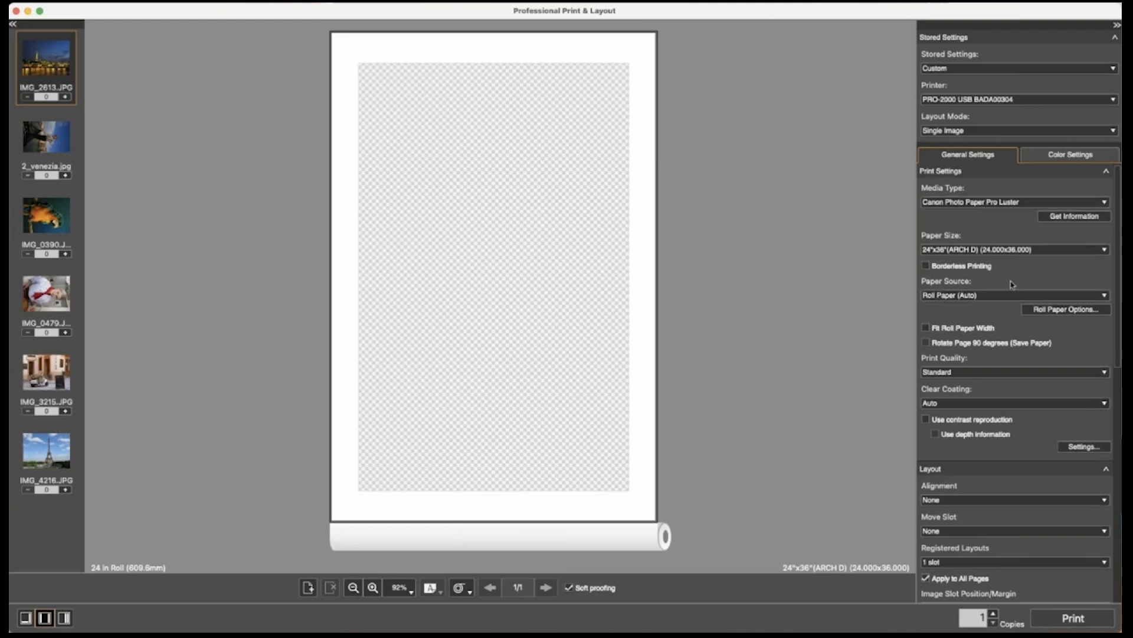
{"action": "left_click", "coordinate": [988, 295]}
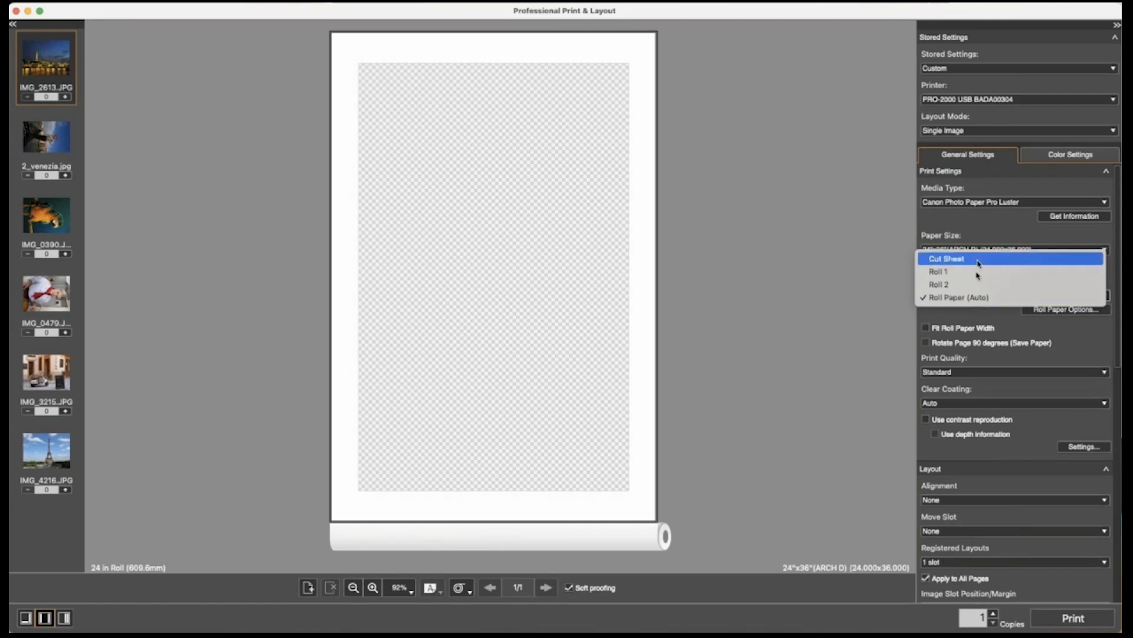
{"action": "left_click", "coordinate": [980, 275]}
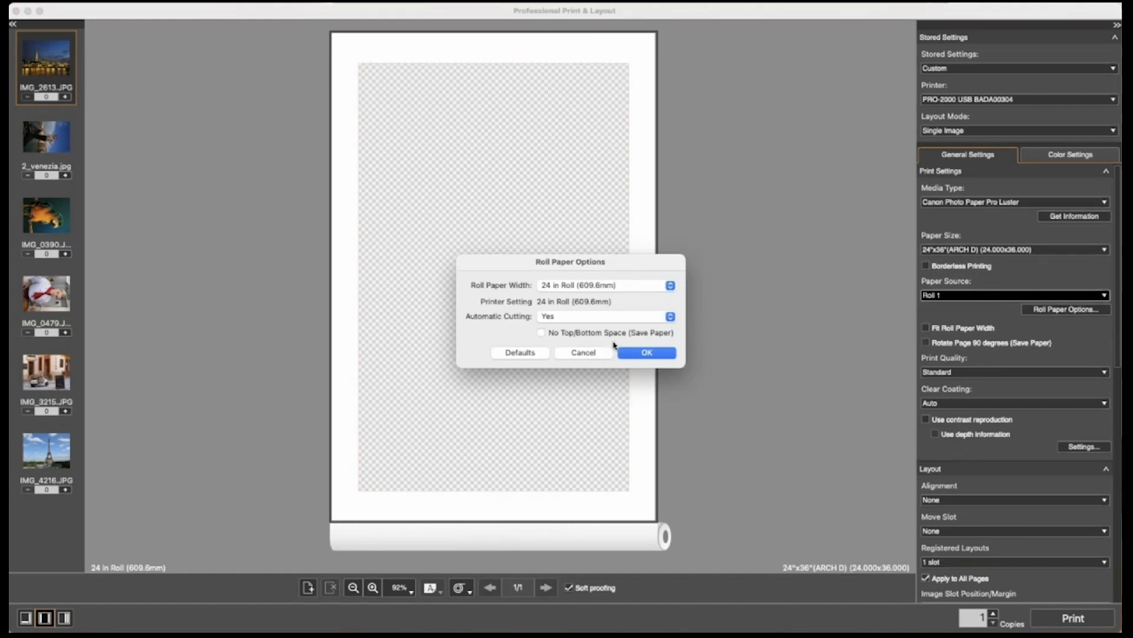
{"action": "left_click", "coordinate": [591, 354]}
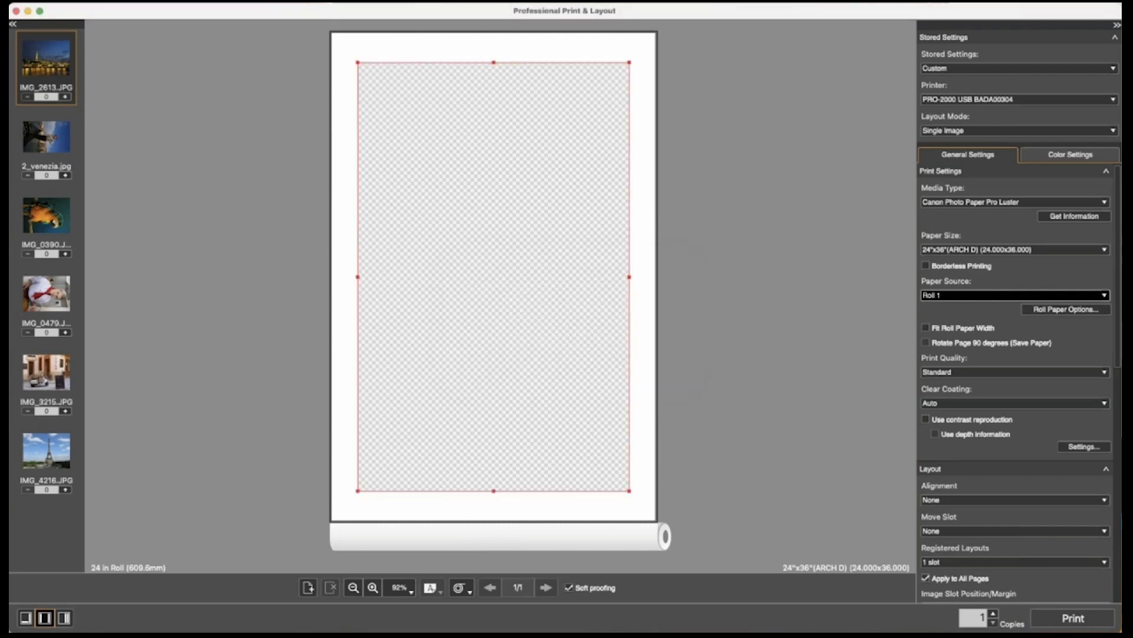
Step: Open the roll paper options, look at the roll width choices, and set Automatic Cutting to No
{"action": "left_click", "coordinate": [1081, 313]}
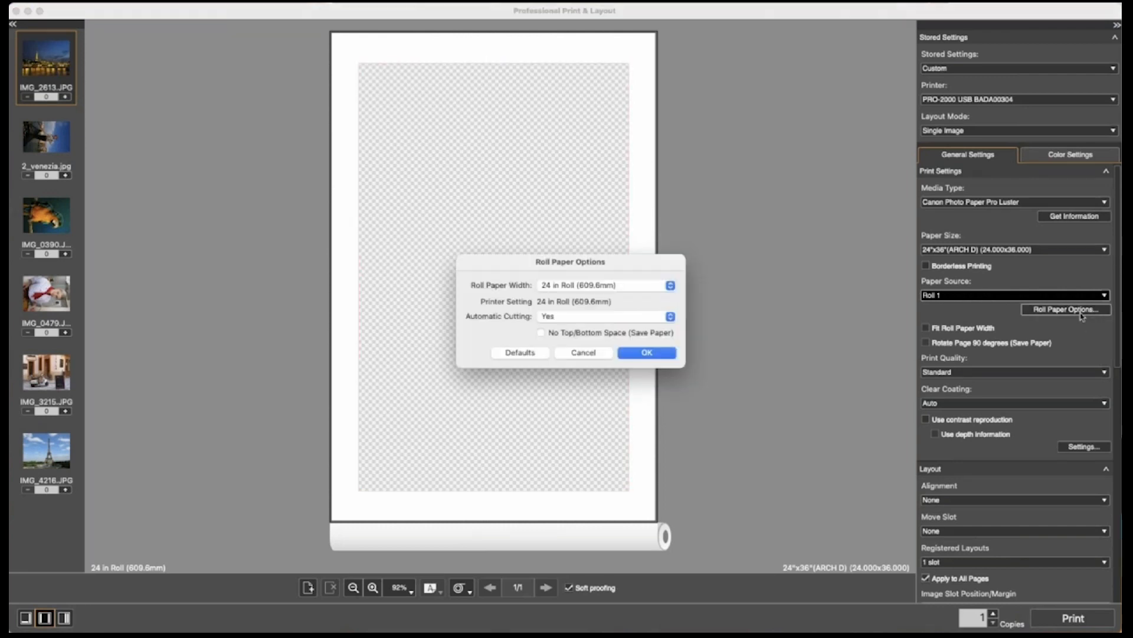
{"action": "left_click_drag", "start_coordinate": [666, 264], "coordinate": [858, 206]}
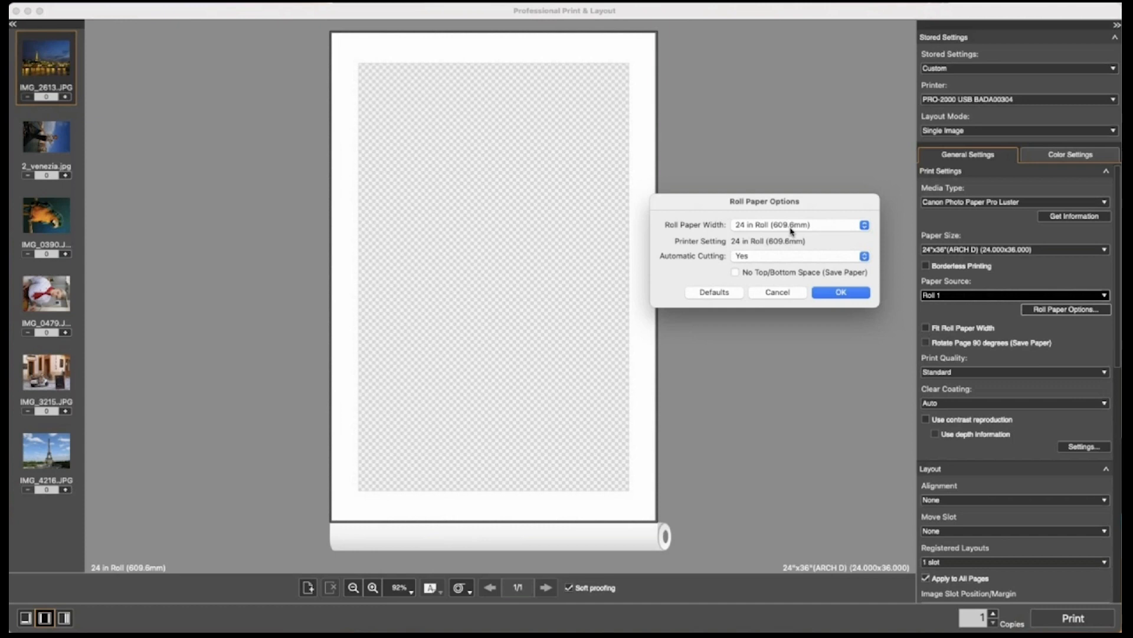
{"action": "left_click", "coordinate": [792, 230]}
{"action": "left_click", "coordinate": [791, 225]}
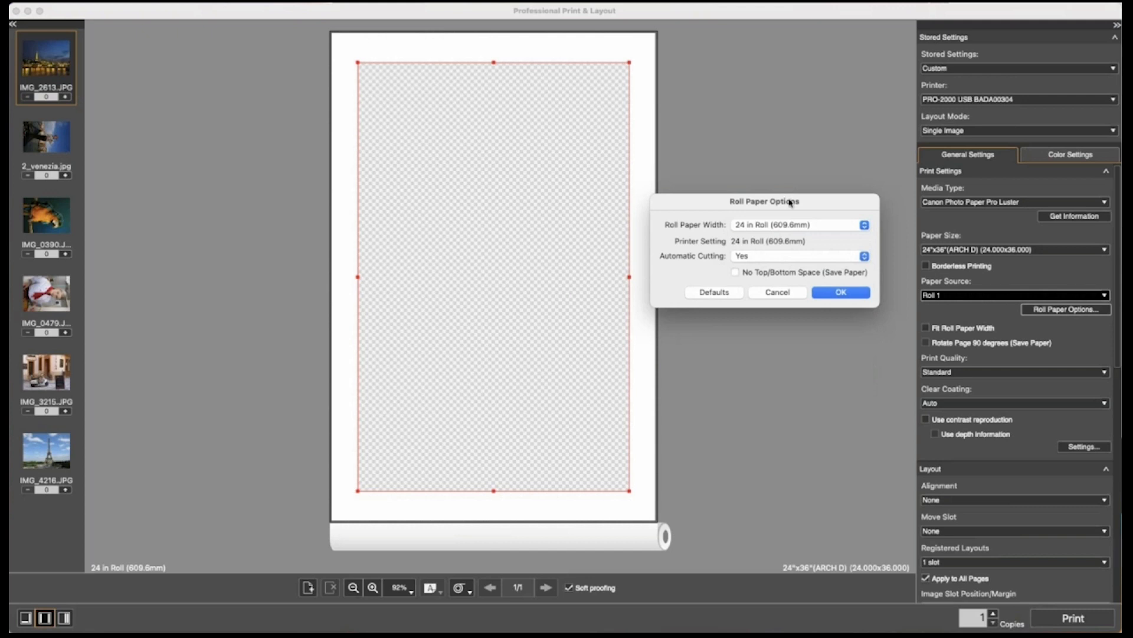
{"action": "left_click", "coordinate": [854, 262]}
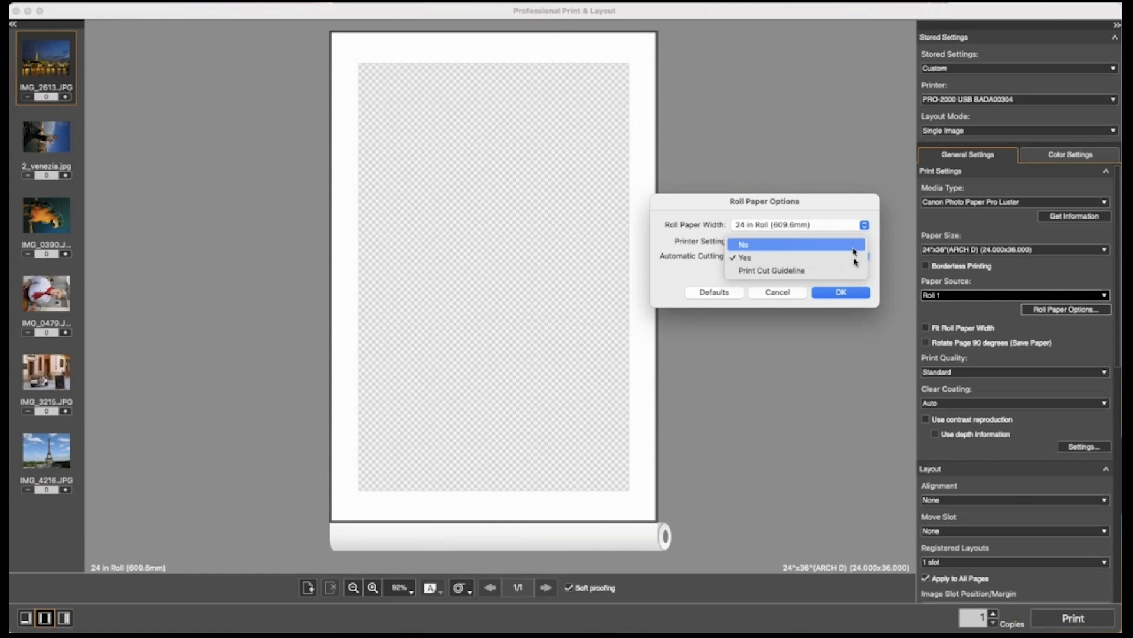
{"action": "left_click", "coordinate": [756, 444]}
{"action": "left_click", "coordinate": [865, 256]}
{"action": "left_click", "coordinate": [855, 245]}
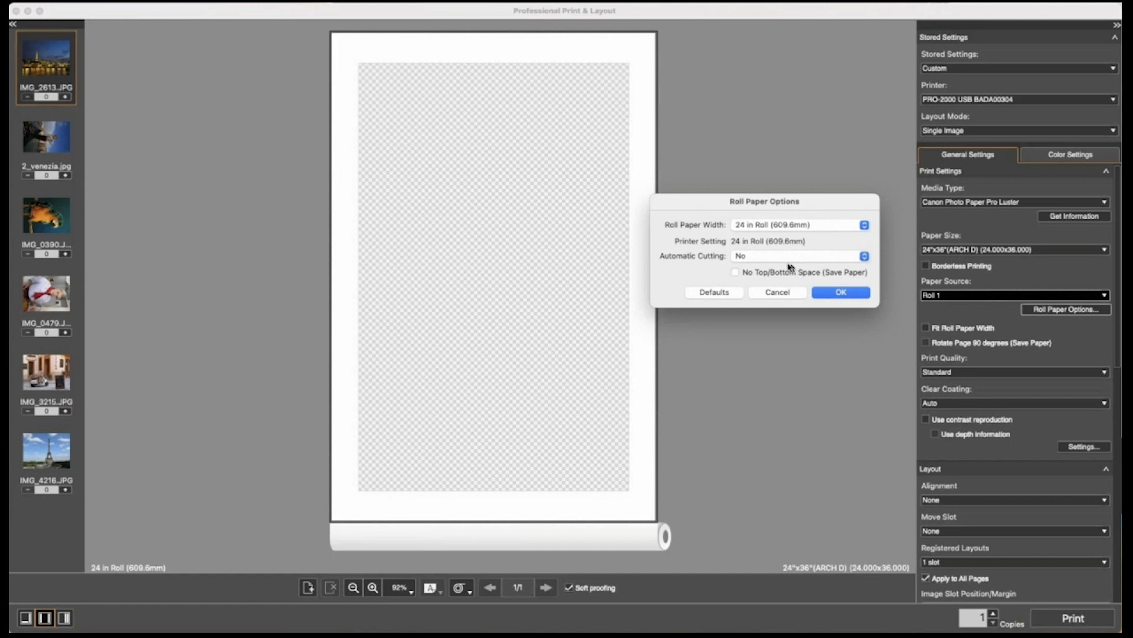
Step: Try Print Cut Guideline for Automatic Cutting and set it back to Yes
{"action": "left_click", "coordinate": [866, 258]}
{"action": "left_click", "coordinate": [843, 282]}
{"action": "left_click", "coordinate": [840, 255]}
{"action": "left_click", "coordinate": [839, 245]}
Step: Try the No Top/Bottom Space (Save Paper) option and cancel the roll paper options
{"action": "left_click", "coordinate": [735, 273]}
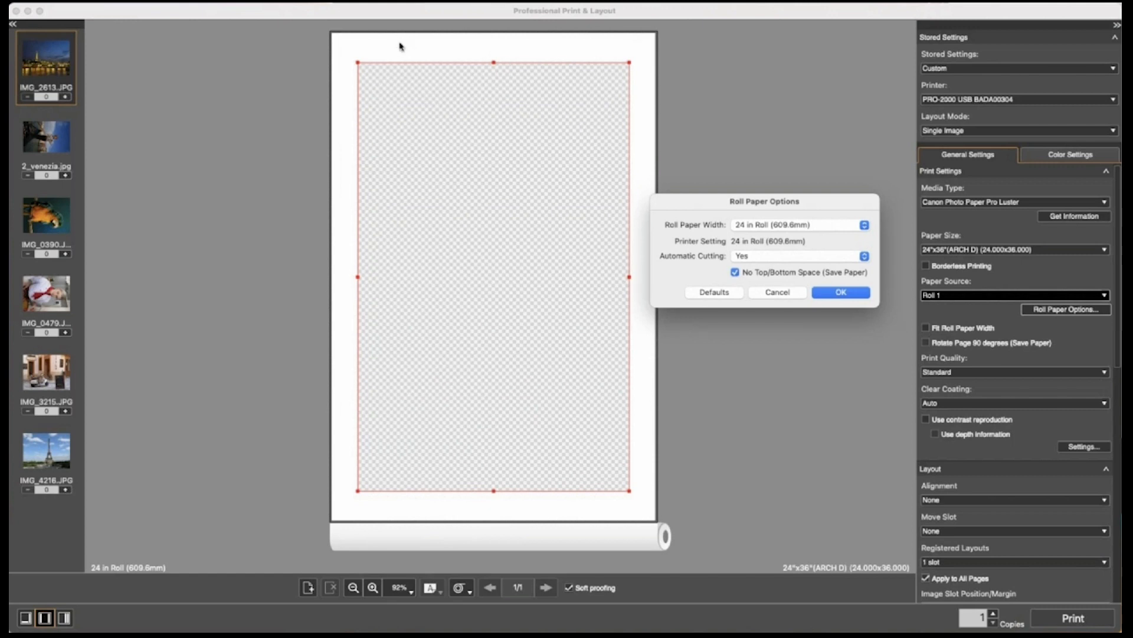
{"action": "left_click", "coordinate": [728, 293]}
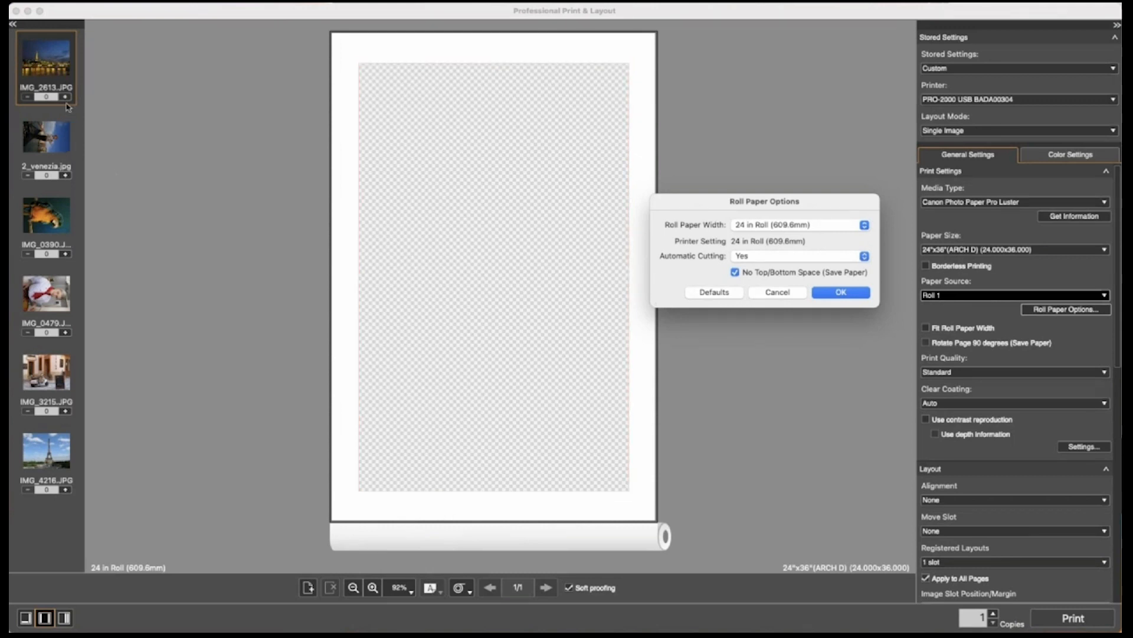
{"action": "left_click", "coordinate": [775, 293]}
Step: Place one copy of IMG_2613.JPG, shrink its slot to about 11.6 by 15.5 inches, and move it near the page's center
{"action": "left_click", "coordinate": [65, 97]}
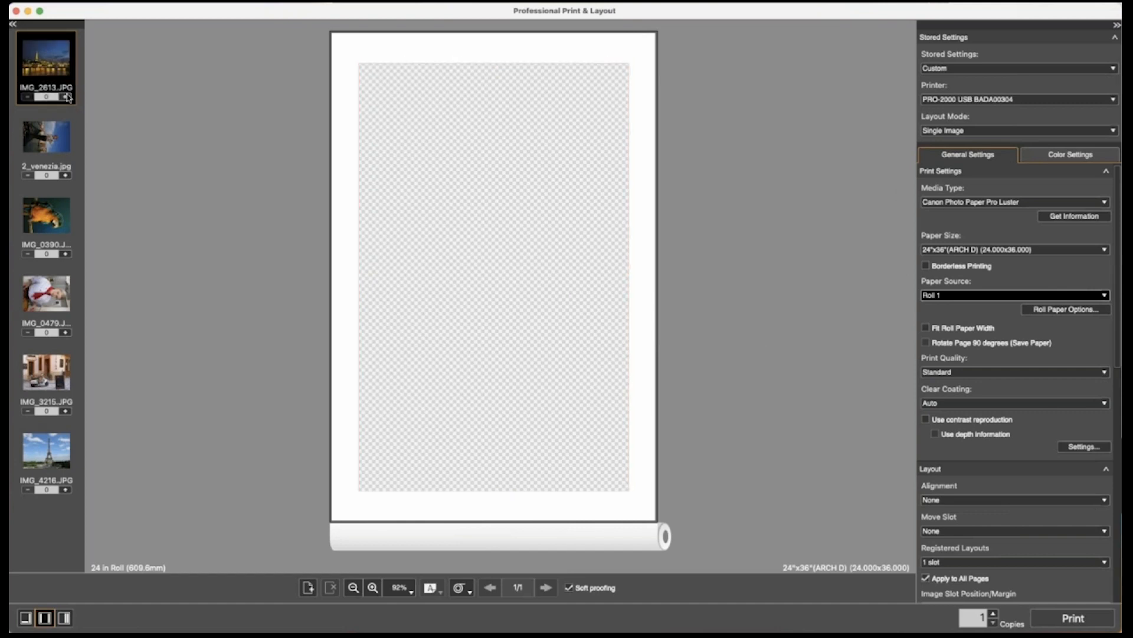
{"action": "left_click_drag", "start_coordinate": [630, 458], "coordinate": [516, 305]}
{"action": "left_click_drag", "start_coordinate": [470, 233], "coordinate": [530, 311]}
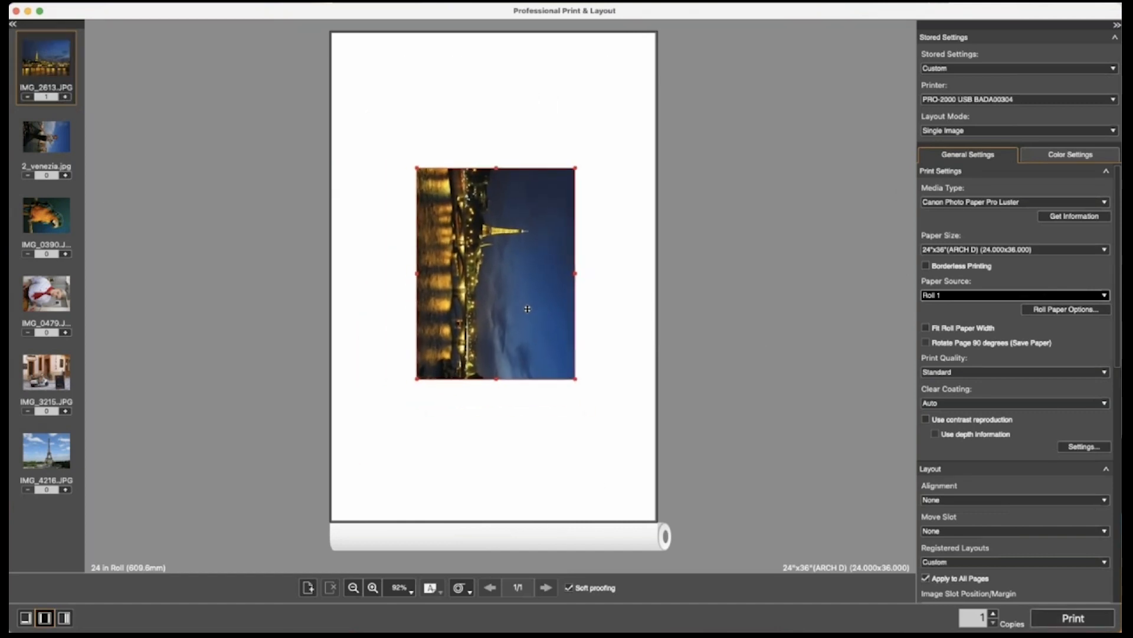
Step: Enable No Top/Bottom Space (Save Paper) for the roll, and shift the image to about 10.3 inches from top and 6.0 inches from left
{"action": "left_click", "coordinate": [1080, 310]}
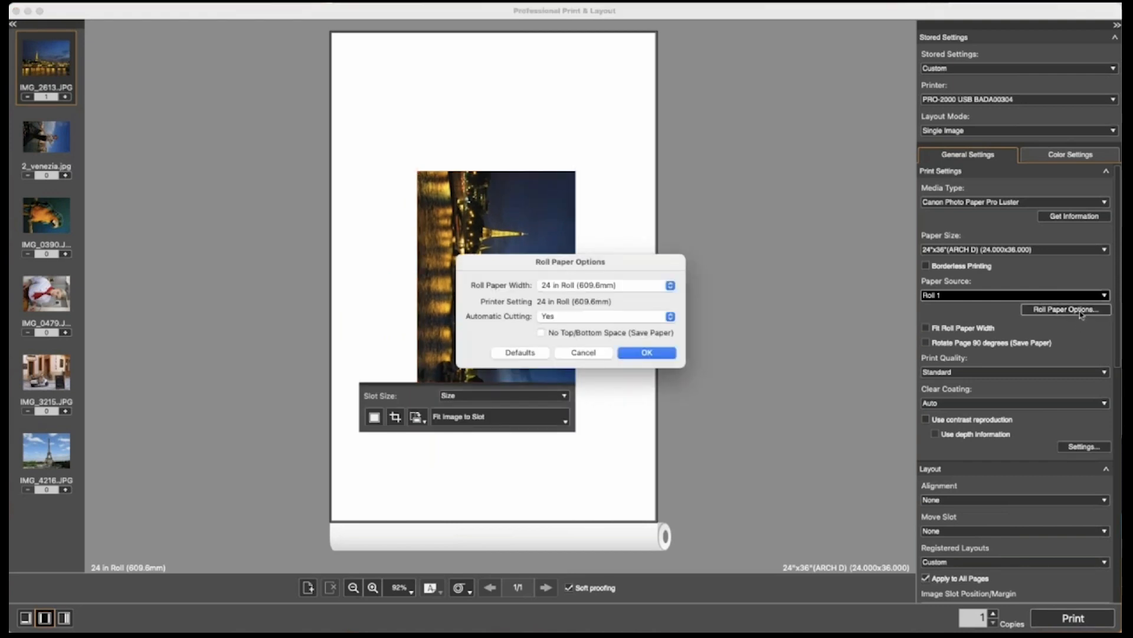
{"action": "left_click", "coordinate": [543, 332]}
{"action": "left_click_drag", "start_coordinate": [635, 262], "coordinate": [815, 256]}
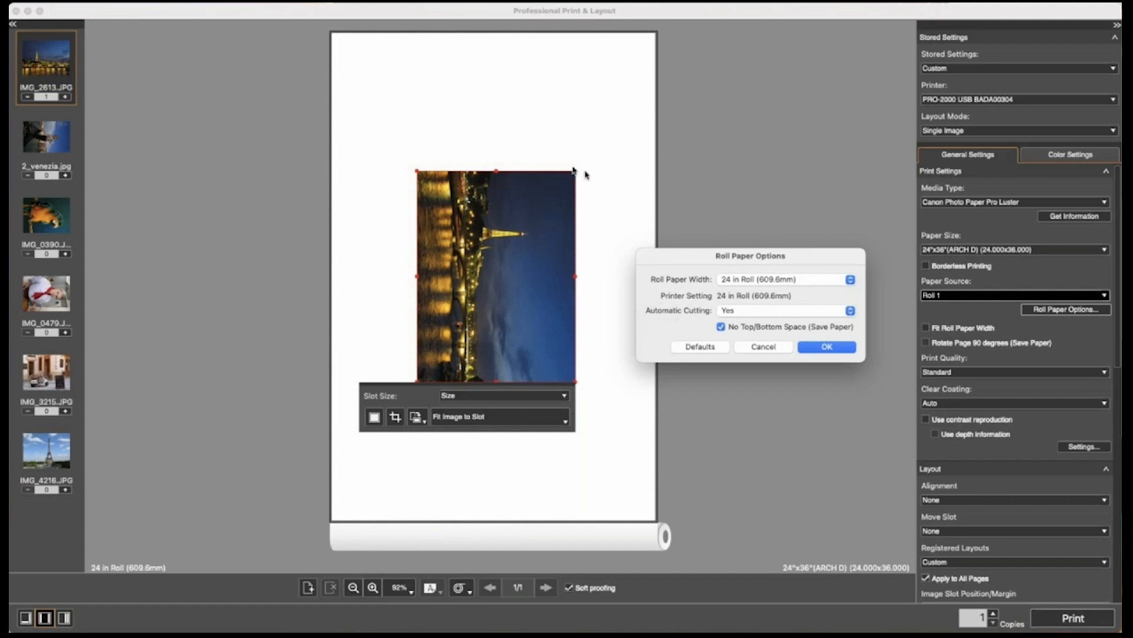
{"action": "left_click", "coordinate": [721, 327]}
{"action": "left_click", "coordinate": [721, 327]}
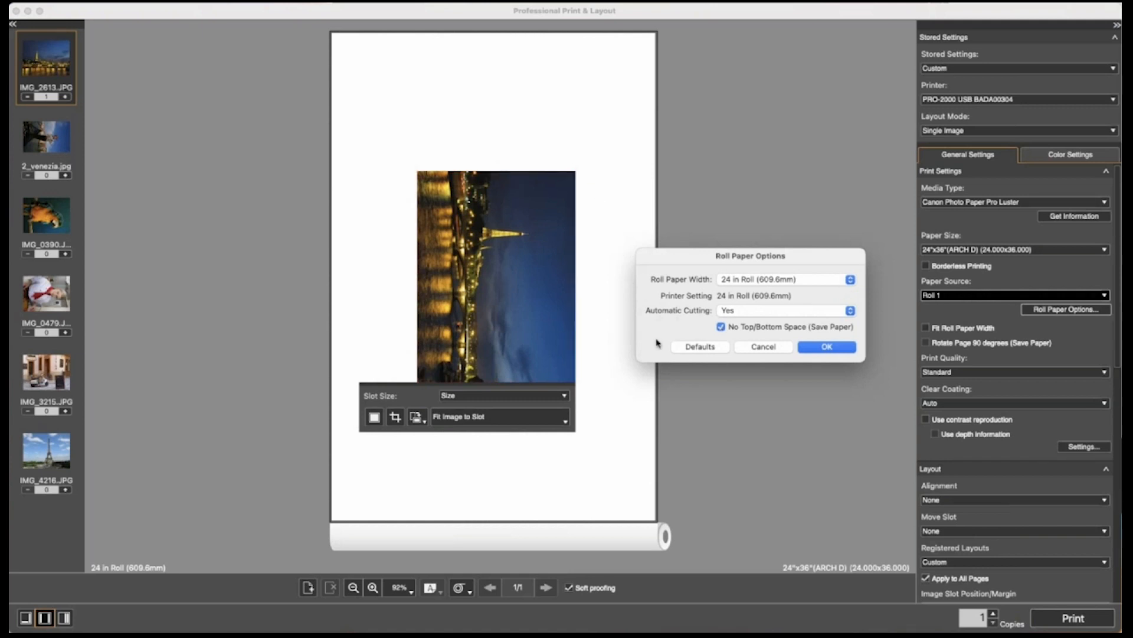
{"action": "left_click", "coordinate": [839, 351]}
{"action": "left_click_drag", "start_coordinate": [525, 288], "coordinate": [500, 267]}
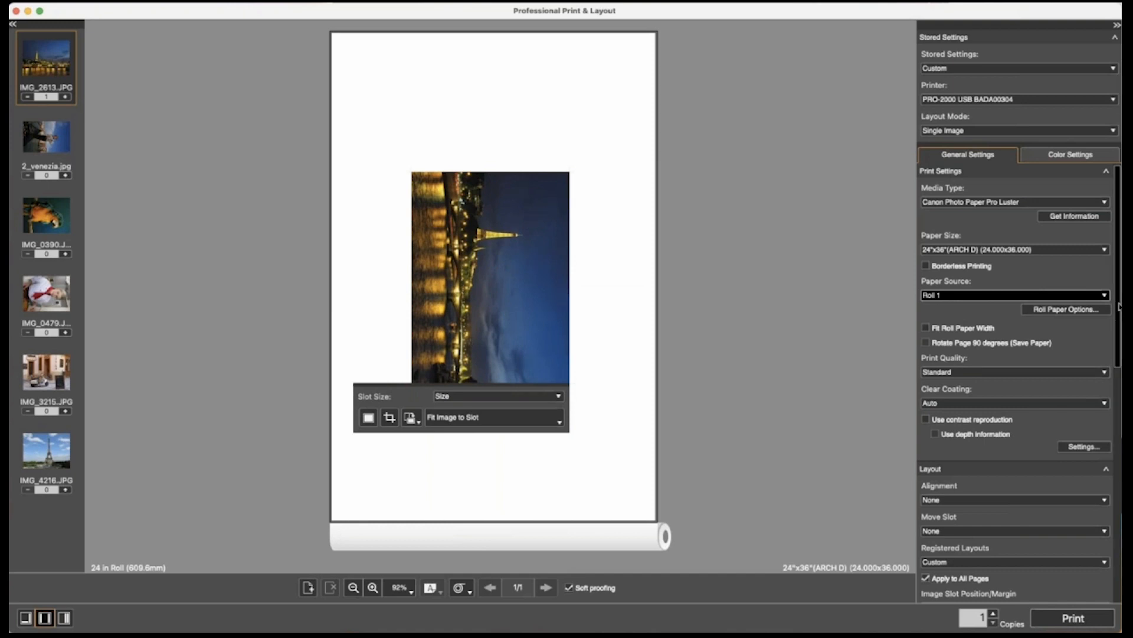
Step: Review the available print qualities and set Print Quality to High
{"action": "scroll", "coordinate": [1117, 303], "scroll_direction": "down", "scroll_amount": 5}
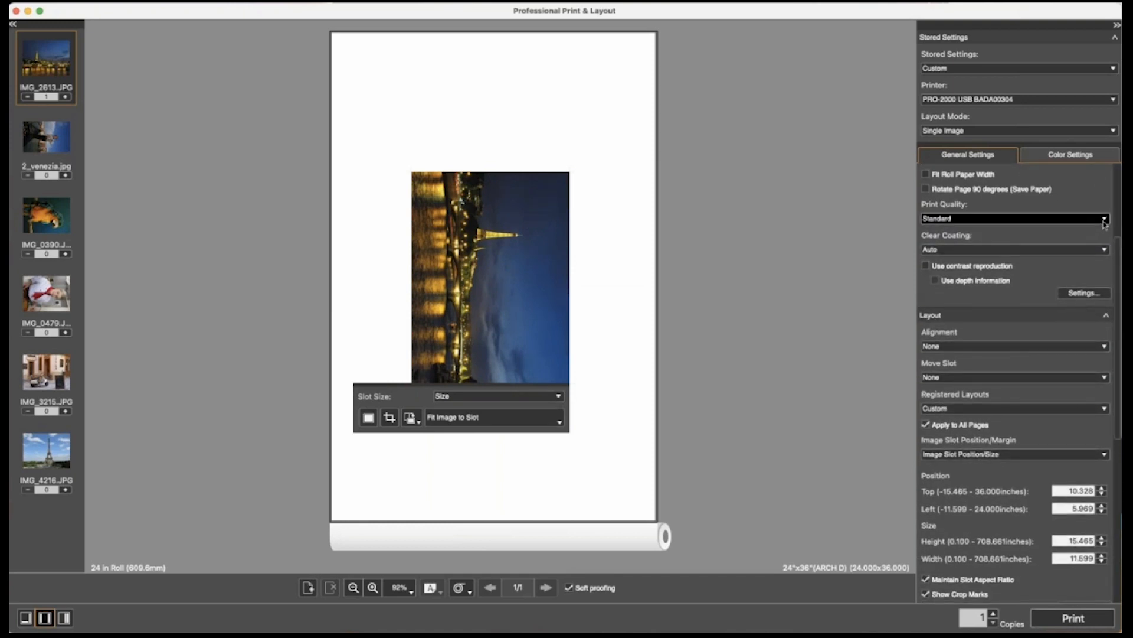
{"action": "left_click", "coordinate": [1105, 220]}
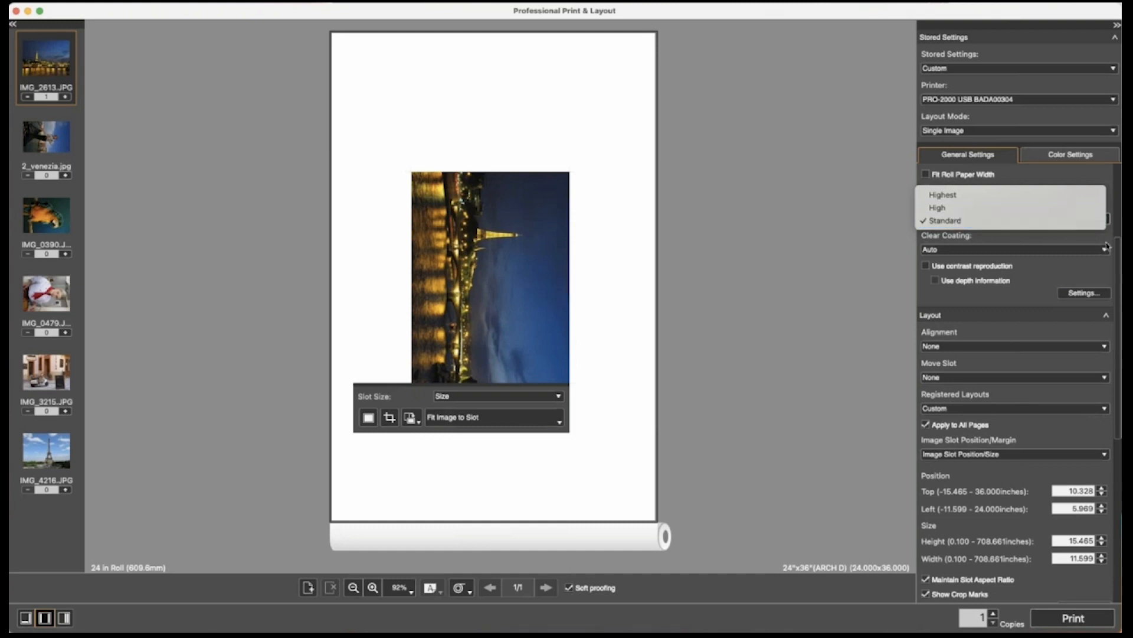
{"action": "left_click", "coordinate": [1108, 245]}
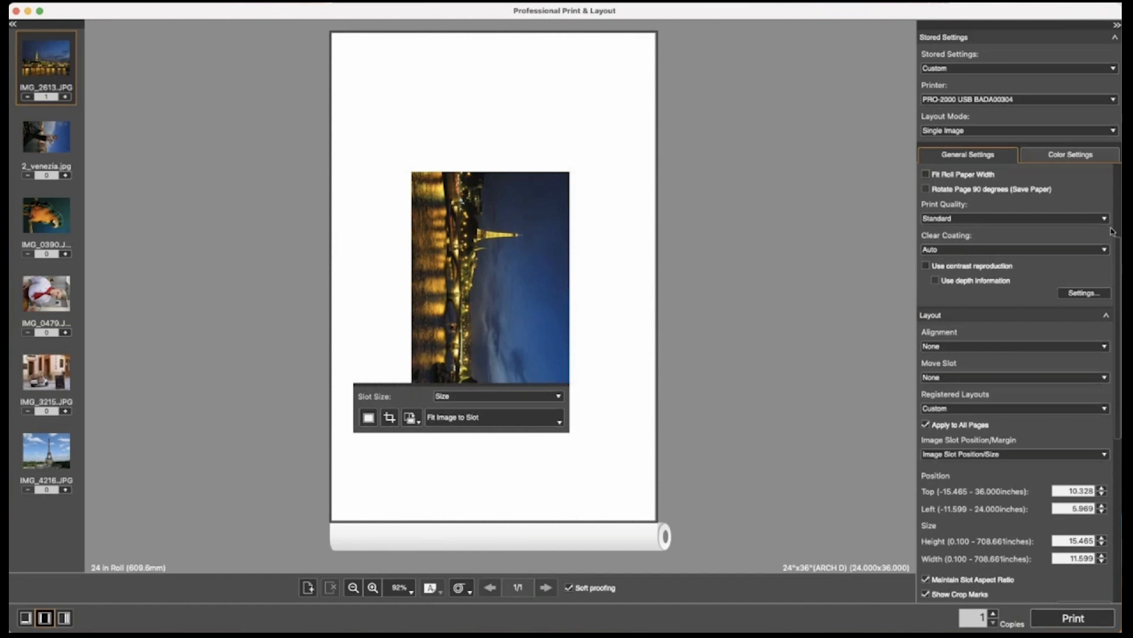
{"action": "left_click", "coordinate": [1105, 220]}
{"action": "left_click", "coordinate": [1106, 219]}
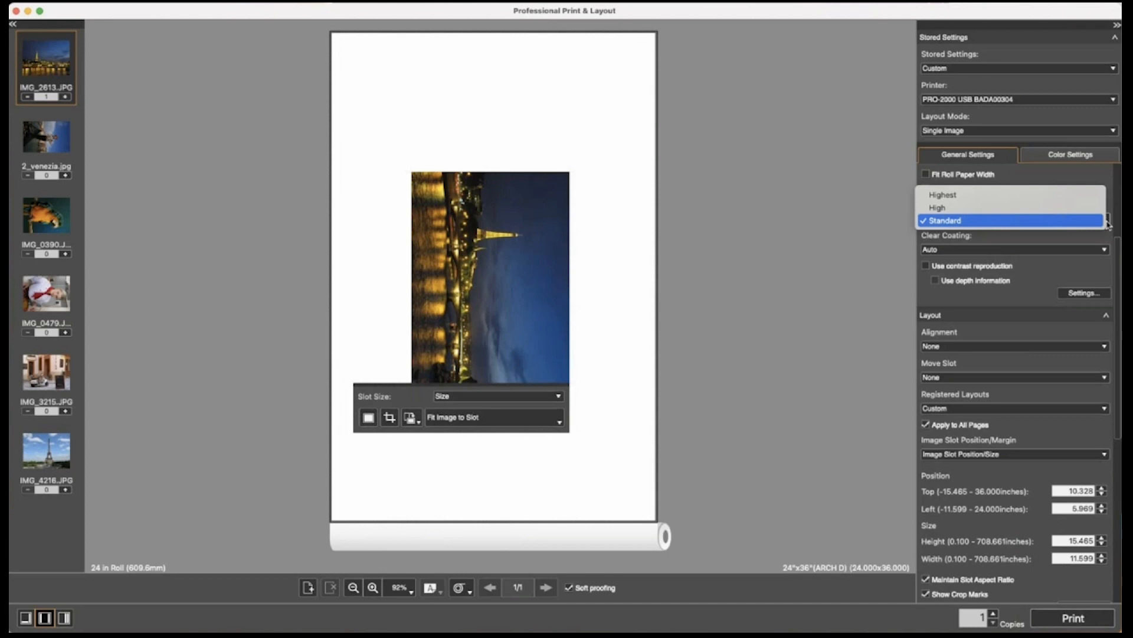
{"action": "left_click", "coordinate": [1094, 210]}
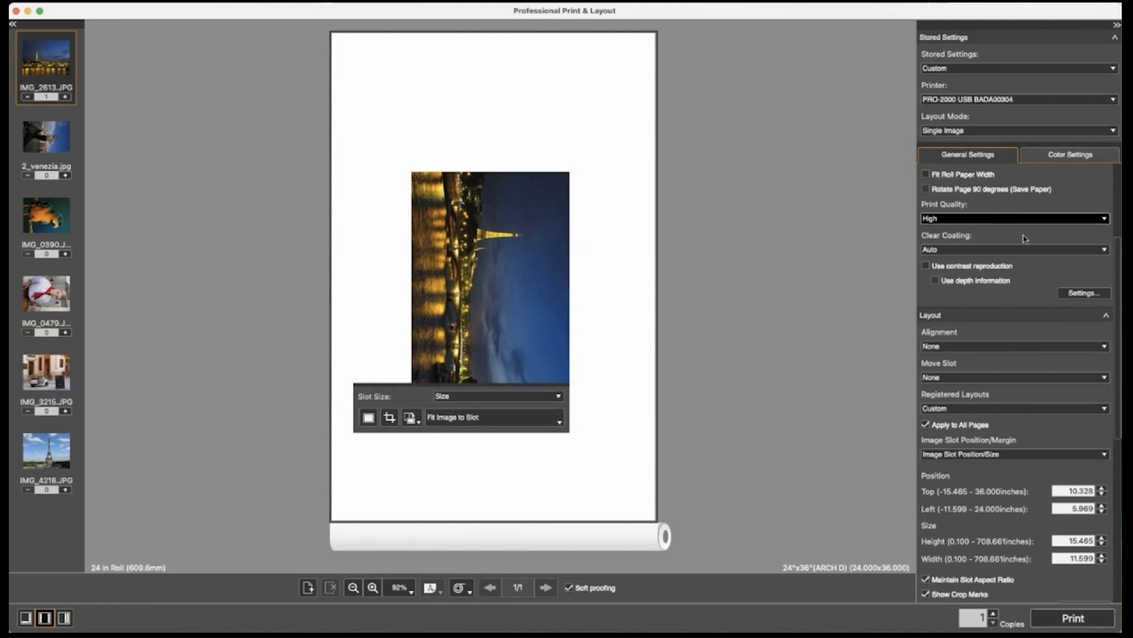
Step: Review the Clear Coating options and set Clear Coating to Overall
{"action": "left_click", "coordinate": [1106, 255]}
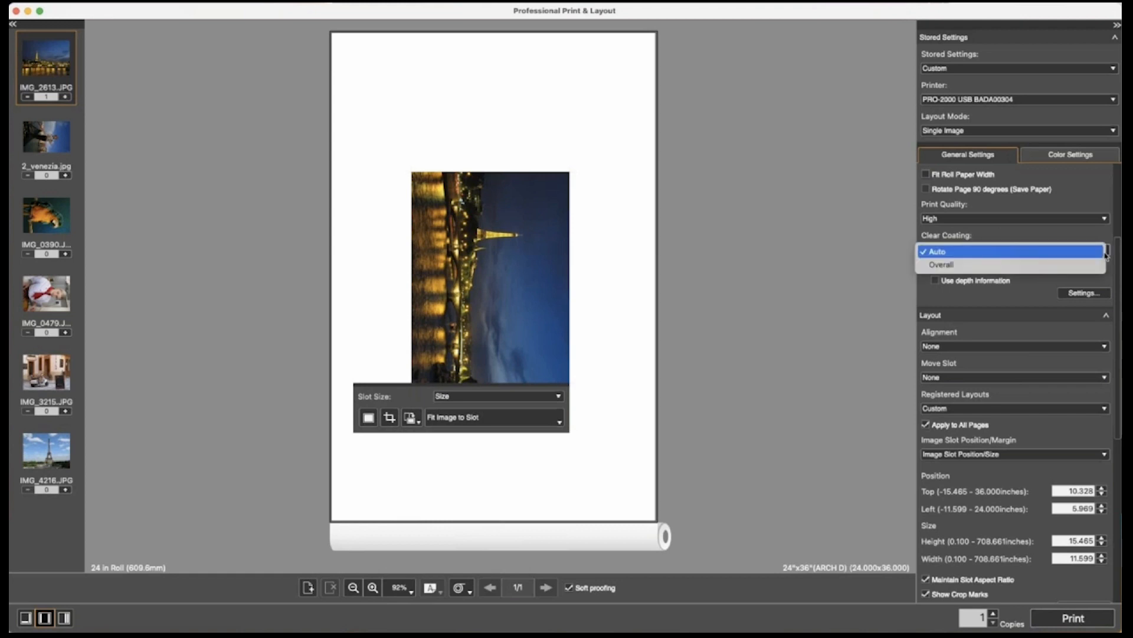
{"action": "left_click", "coordinate": [1104, 234]}
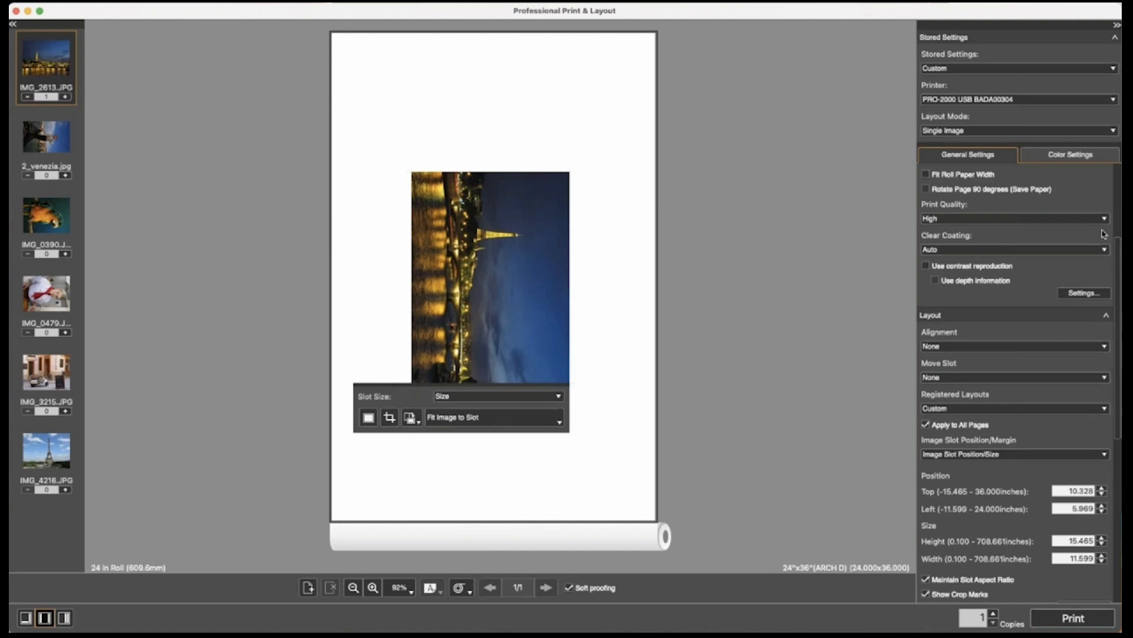
{"action": "left_click", "coordinate": [1039, 250]}
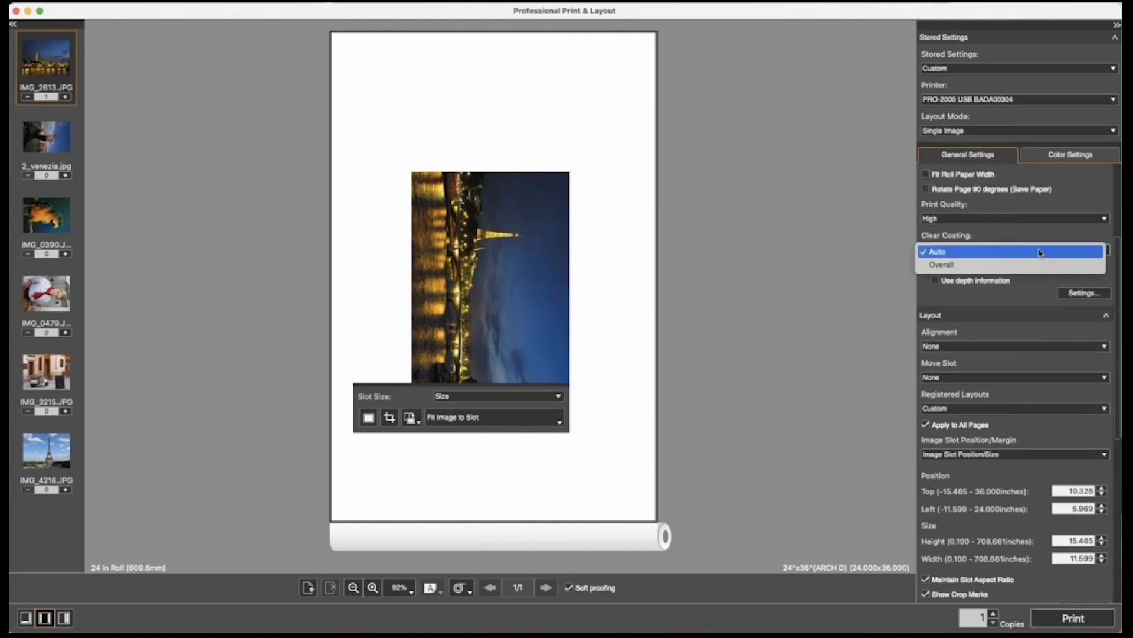
{"action": "left_click", "coordinate": [1040, 253]}
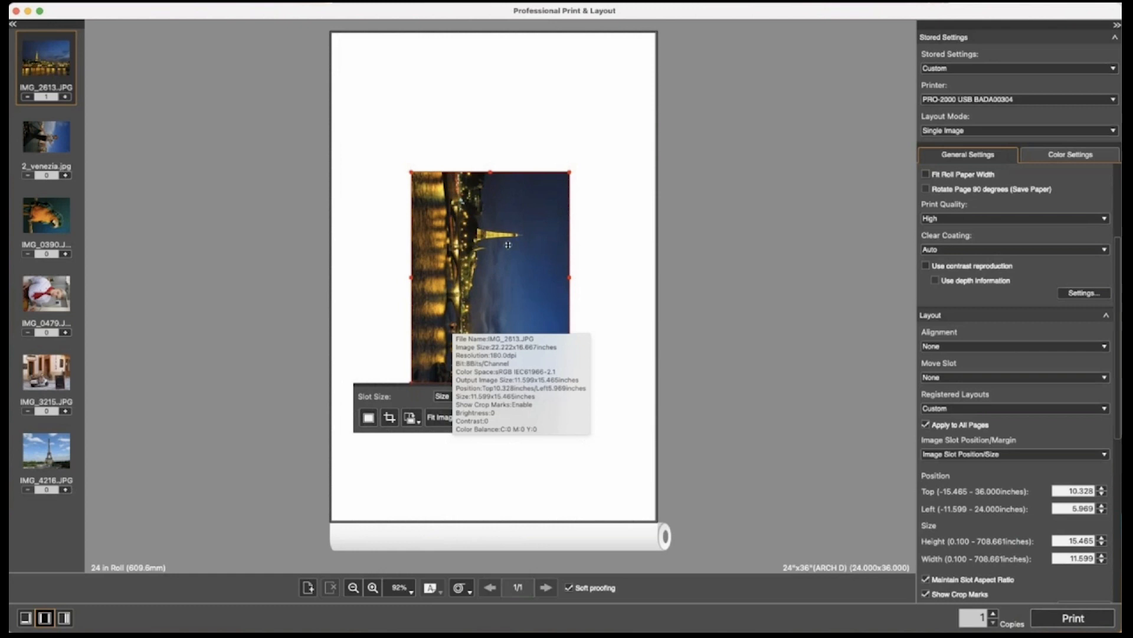
{"action": "left_click", "coordinate": [1001, 250]}
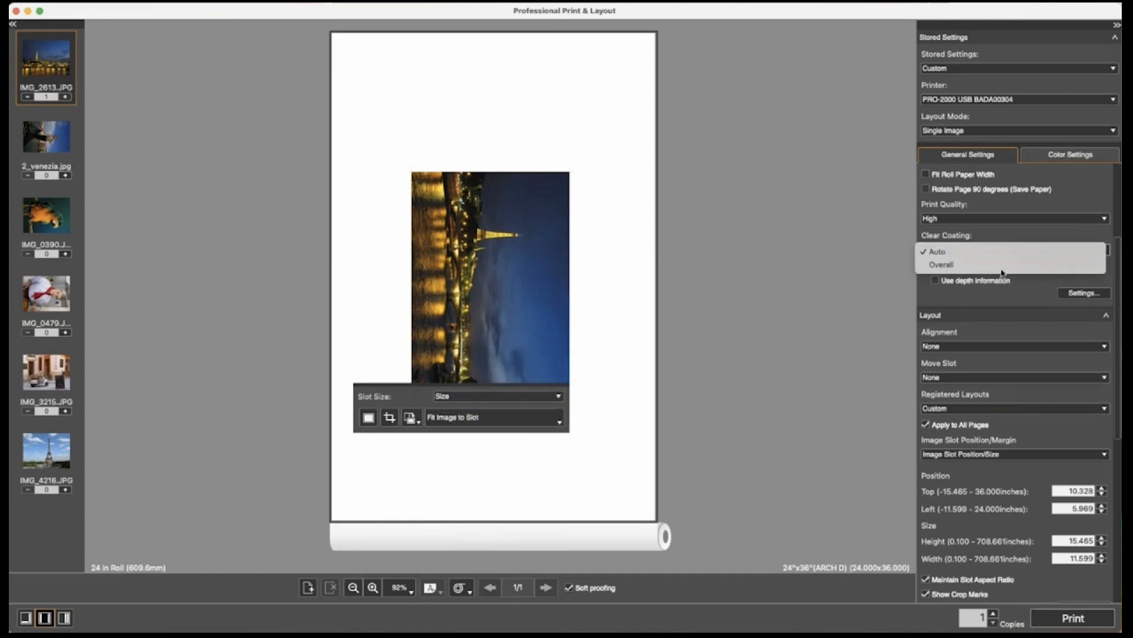
{"action": "left_click", "coordinate": [1001, 266]}
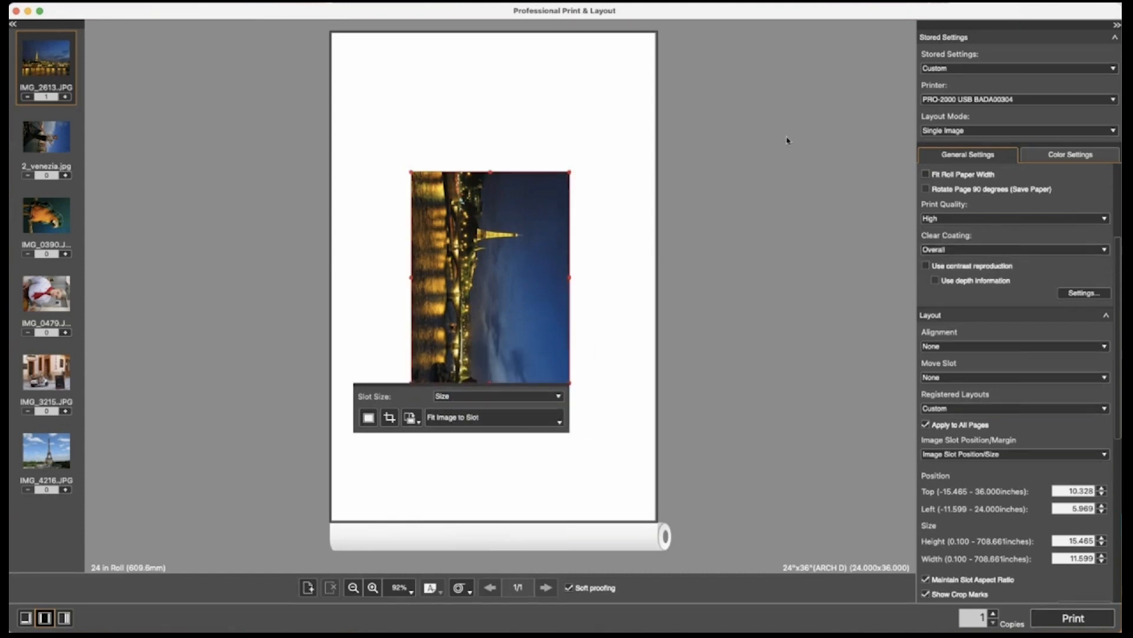
Step: Switch the Layout Mode to Multiple Images
{"action": "mouse_move", "coordinate": [506, 291]}
{"action": "left_click_drag", "start_coordinate": [1119, 305], "coordinate": [1118, 315]}
{"action": "scroll", "coordinate": [1118, 314], "scroll_direction": "down", "scroll_amount": 3}
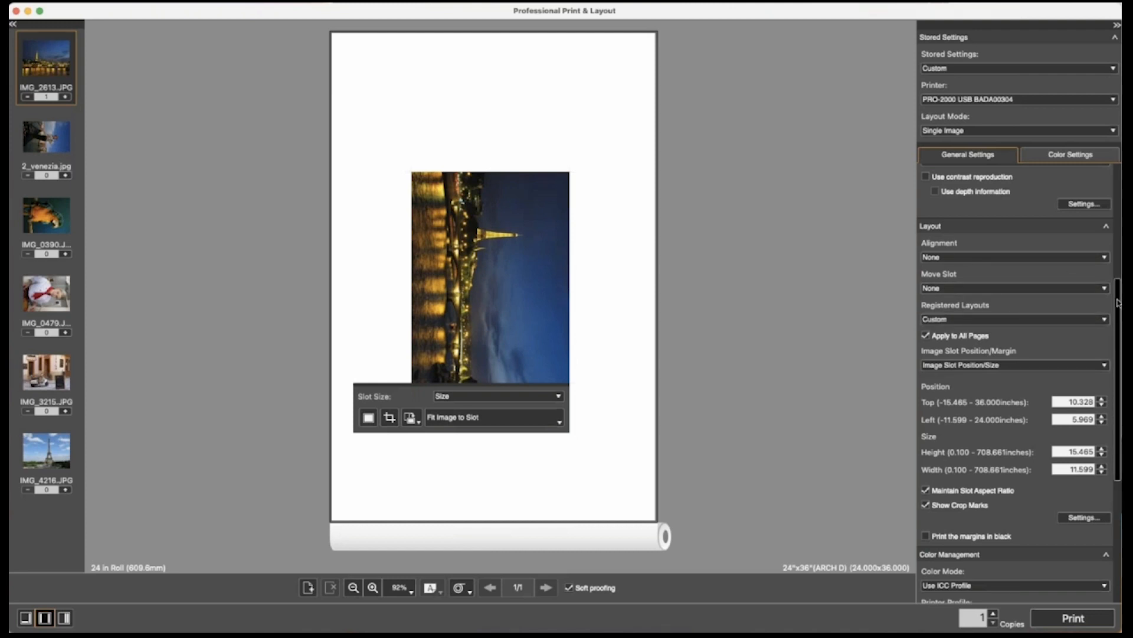
{"action": "left_click", "coordinate": [1098, 131]}
{"action": "left_click", "coordinate": [1096, 146]}
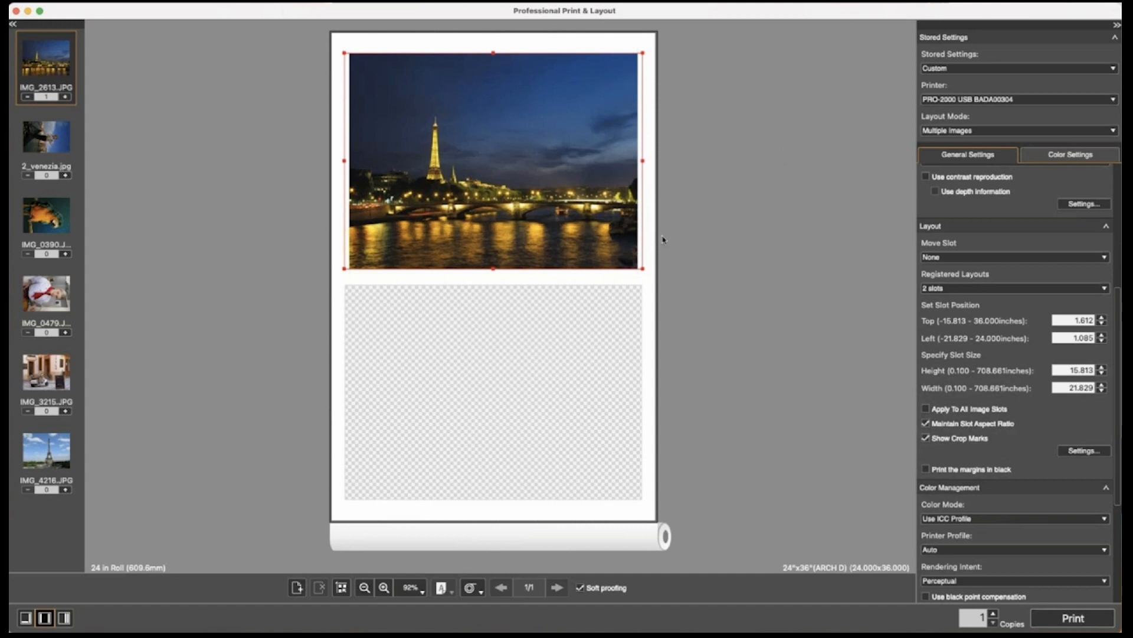
Step: Set the Eiffel Tower night image in the upper slot to Fill Slot with Image
{"action": "mouse_move", "coordinate": [596, 223]}
{"action": "mouse_move", "coordinate": [602, 135]}
{"action": "left_click", "coordinate": [563, 194]}
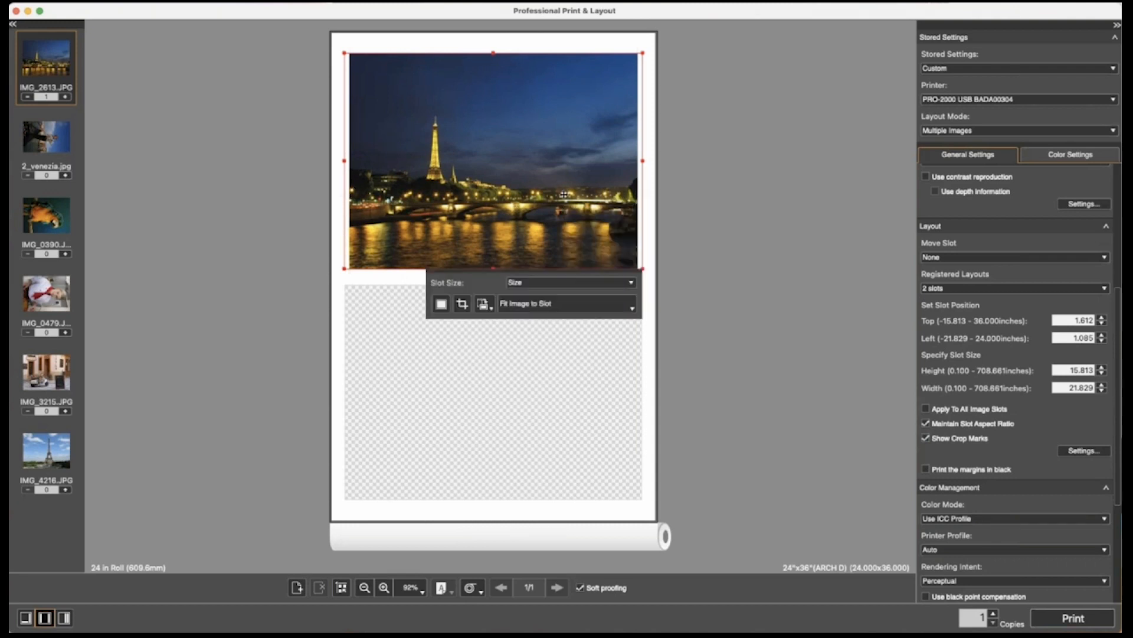
{"action": "left_click", "coordinate": [629, 303]}
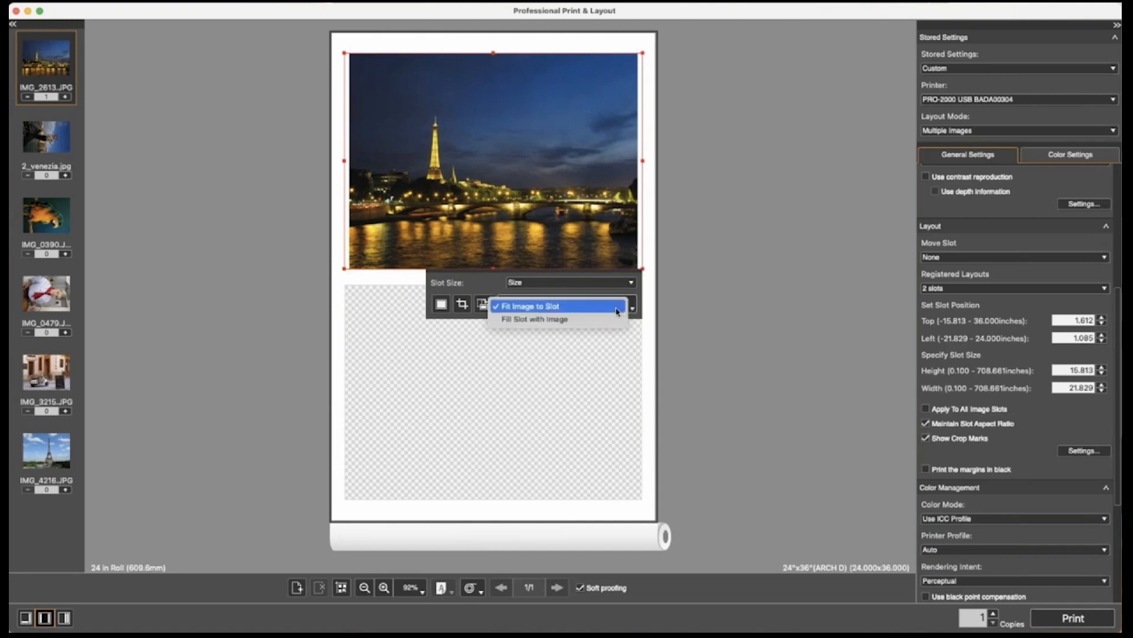
{"action": "left_click", "coordinate": [582, 321]}
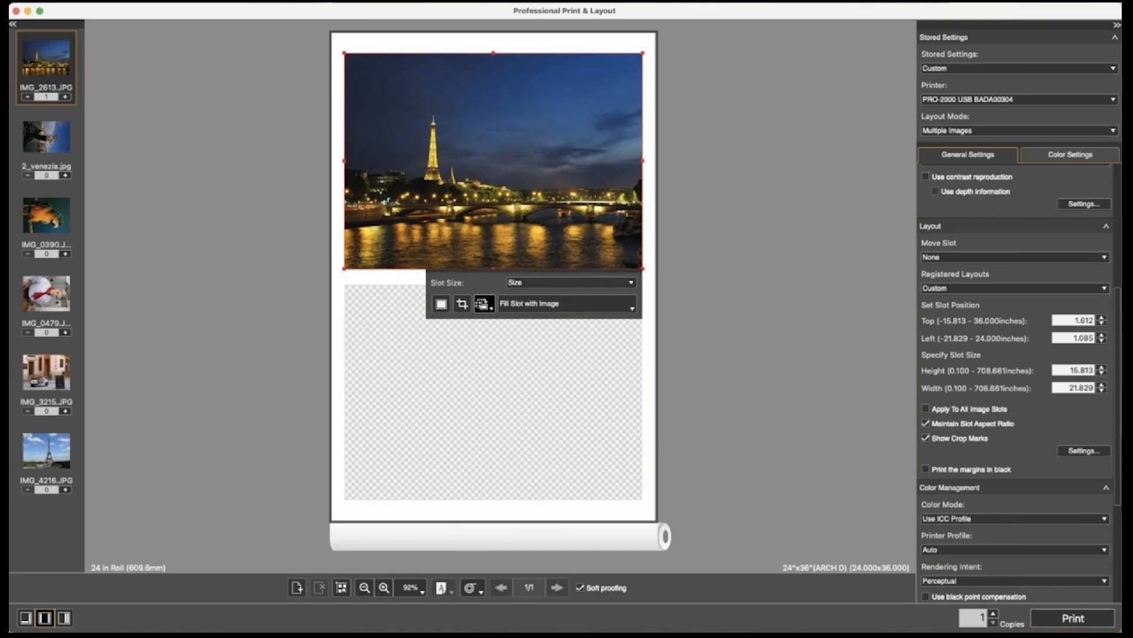
Step: Crop the upper slot's image with a fixed aspect ratio and rule-of-thirds guides, placing the tower near the first vertical third, and apply it
{"action": "left_click", "coordinate": [462, 304]}
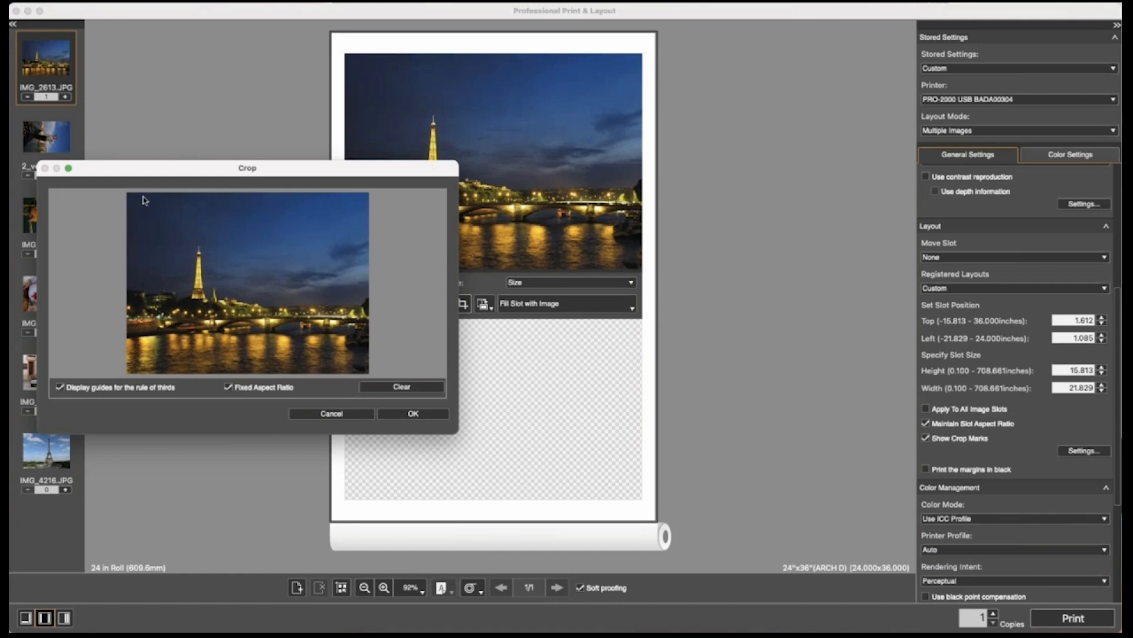
{"action": "left_click_drag", "start_coordinate": [143, 201], "coordinate": [338, 374]}
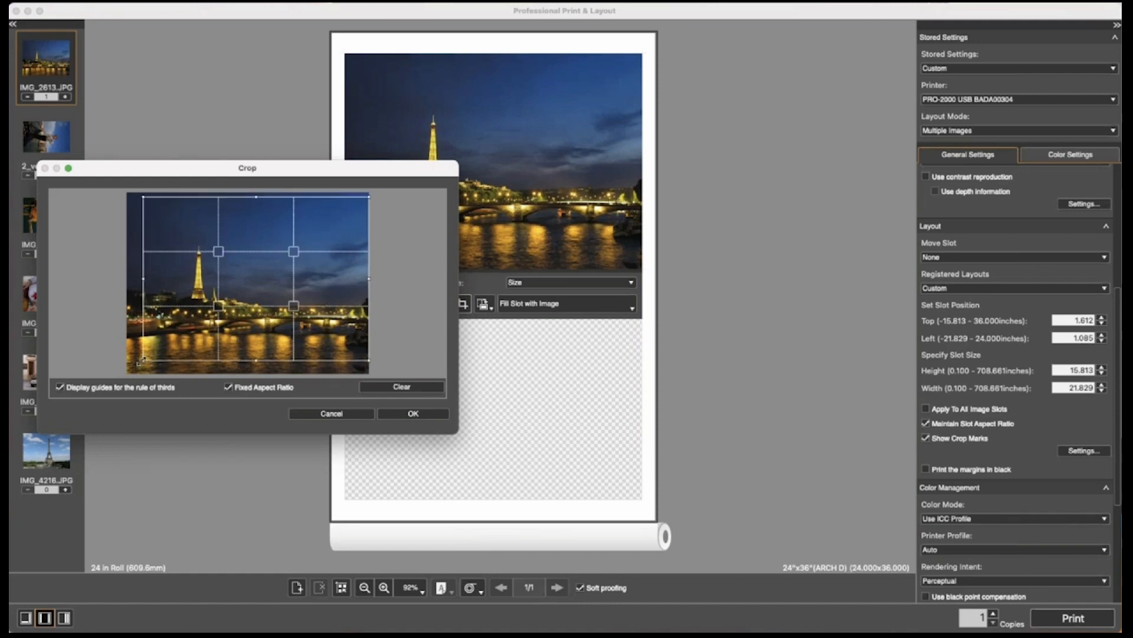
{"action": "left_click_drag", "start_coordinate": [142, 361], "coordinate": [126, 373]}
{"action": "mouse_move", "coordinate": [230, 276]}
{"action": "left_mouse_down"}
{"action": "mouse_move", "coordinate": [233, 258]}
{"action": "mouse_move", "coordinate": [237, 277]}
{"action": "left_mouse_up"}
{"action": "left_click_drag", "start_coordinate": [371, 197], "coordinate": [318, 234]}
{"action": "left_click_drag", "start_coordinate": [270, 282], "coordinate": [279, 268]}
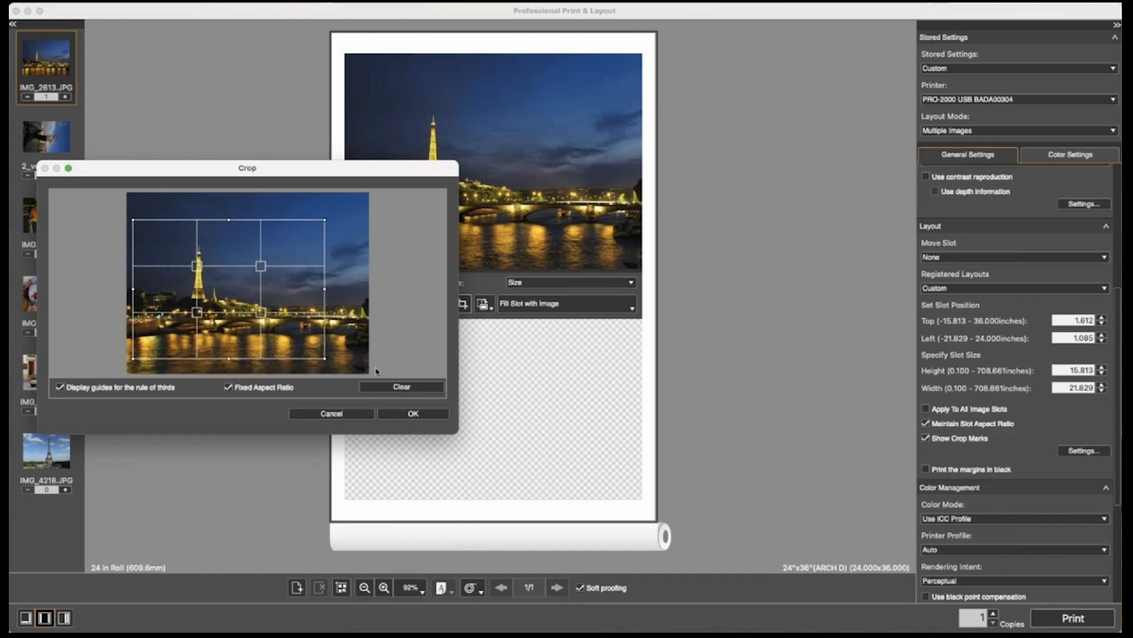
{"action": "left_click", "coordinate": [413, 414]}
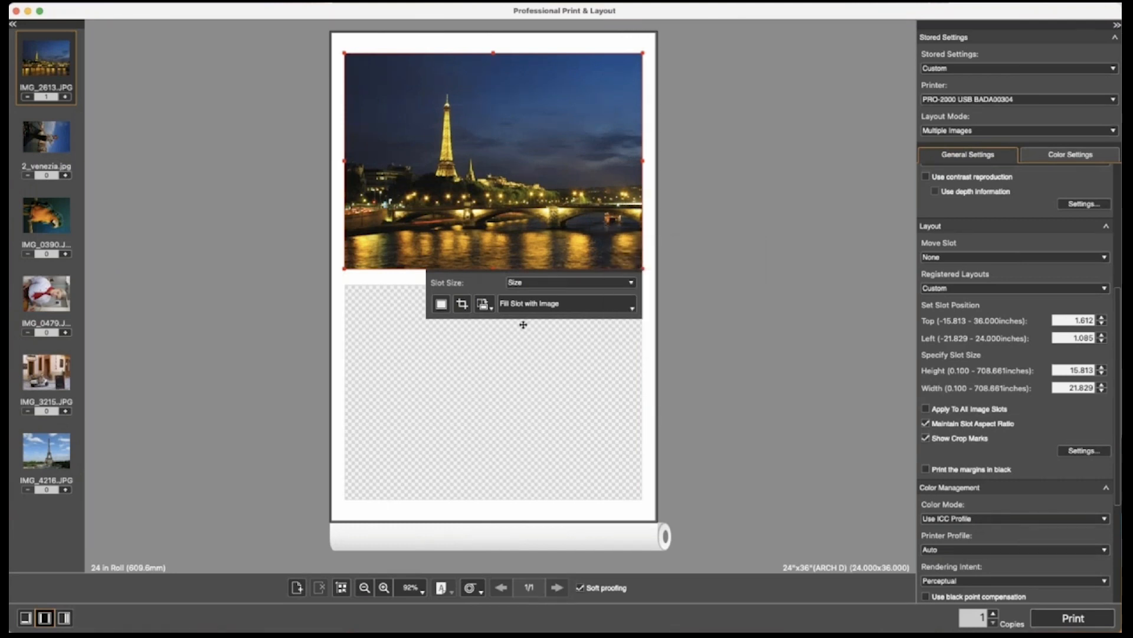
Step: Browse the preset slot sizes for the upper slot through to Specify Custom Size
{"action": "left_click", "coordinate": [631, 284]}
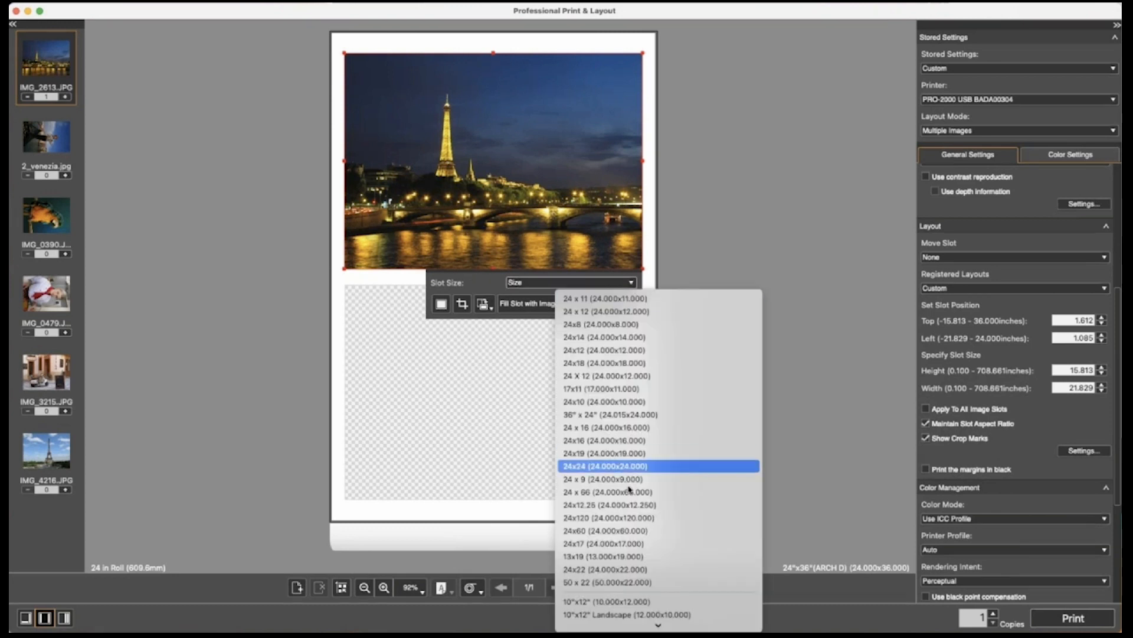
{"action": "scroll", "coordinate": [651, 493], "scroll_direction": "down", "scroll_amount": 10}
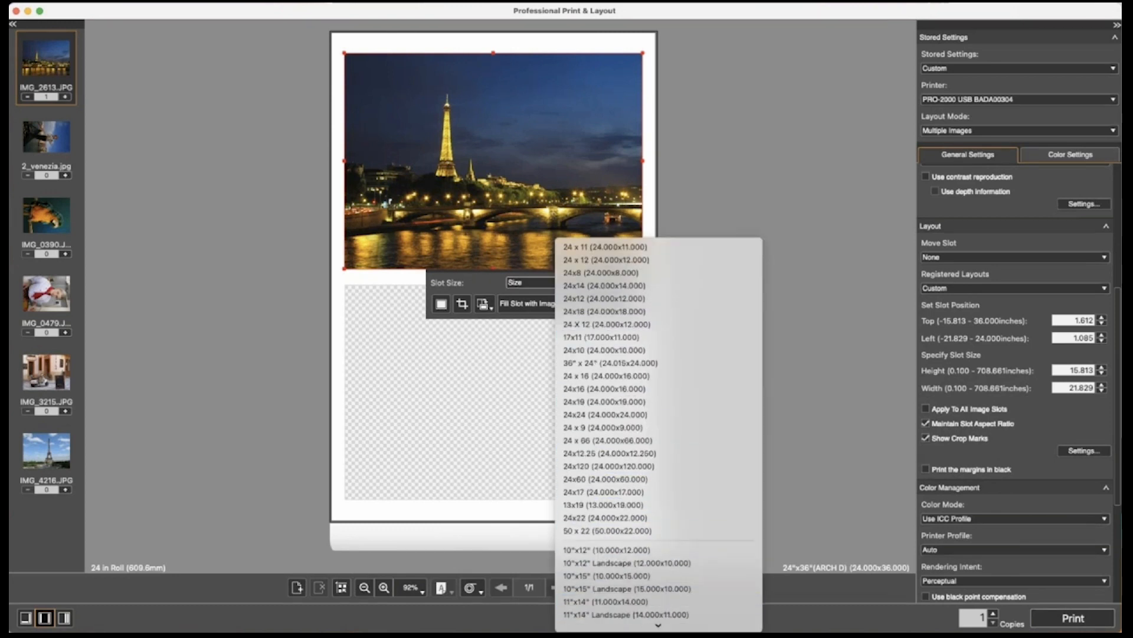
{"action": "scroll", "coordinate": [649, 481], "scroll_direction": "down", "scroll_amount": 10}
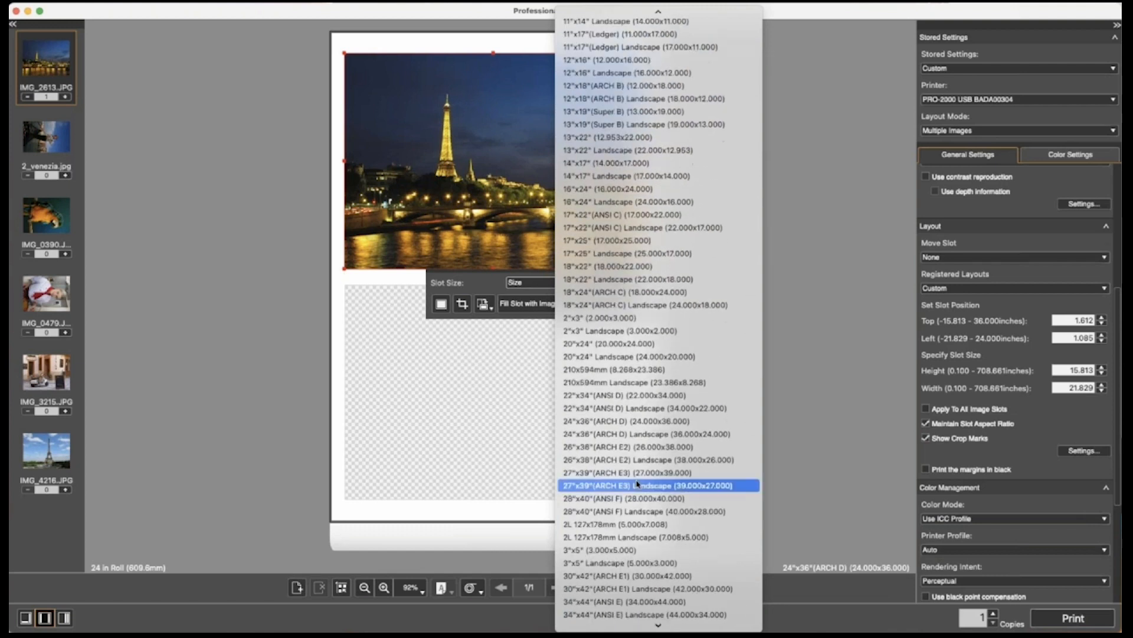
{"action": "scroll", "coordinate": [659, 620], "scroll_direction": "down", "scroll_amount": 15}
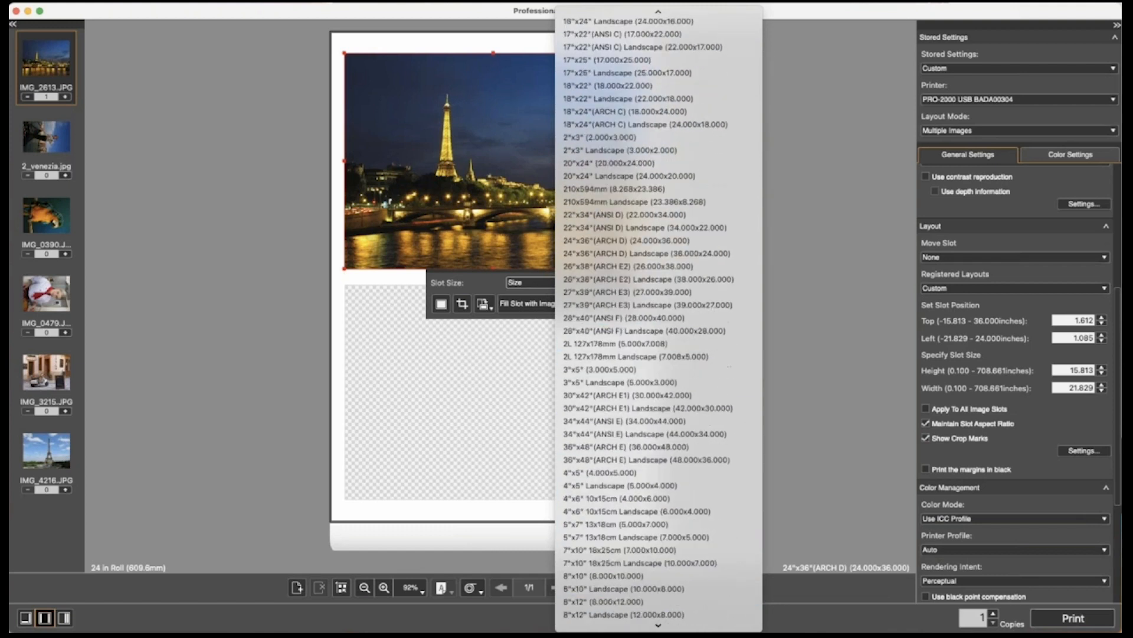
{"action": "scroll", "coordinate": [659, 627], "scroll_direction": "down", "scroll_amount": 13}
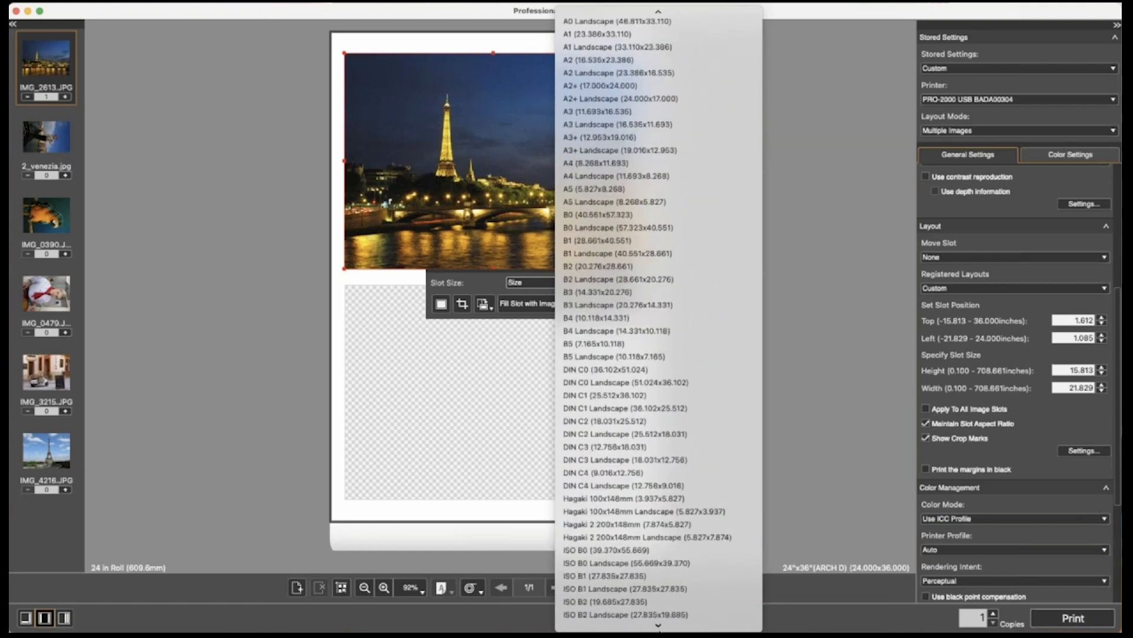
{"action": "scroll", "coordinate": [658, 627], "scroll_direction": "down", "scroll_amount": 10}
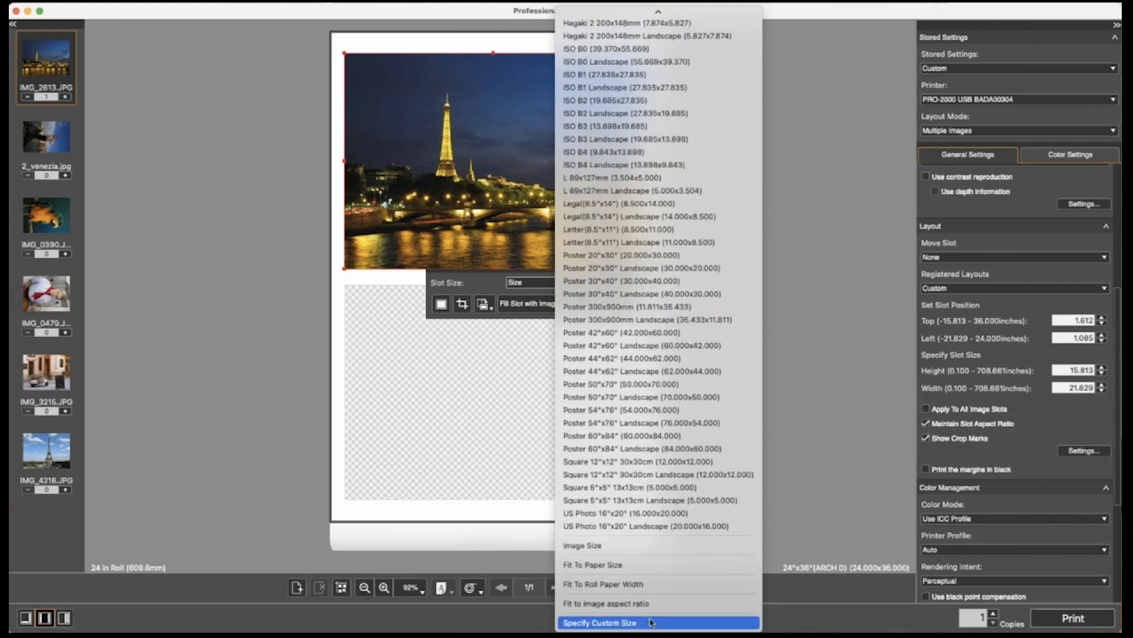
Step: Inspect the custom paper size list and the form for adding a new size, and cancel without adding one
{"action": "left_click", "coordinate": [651, 622]}
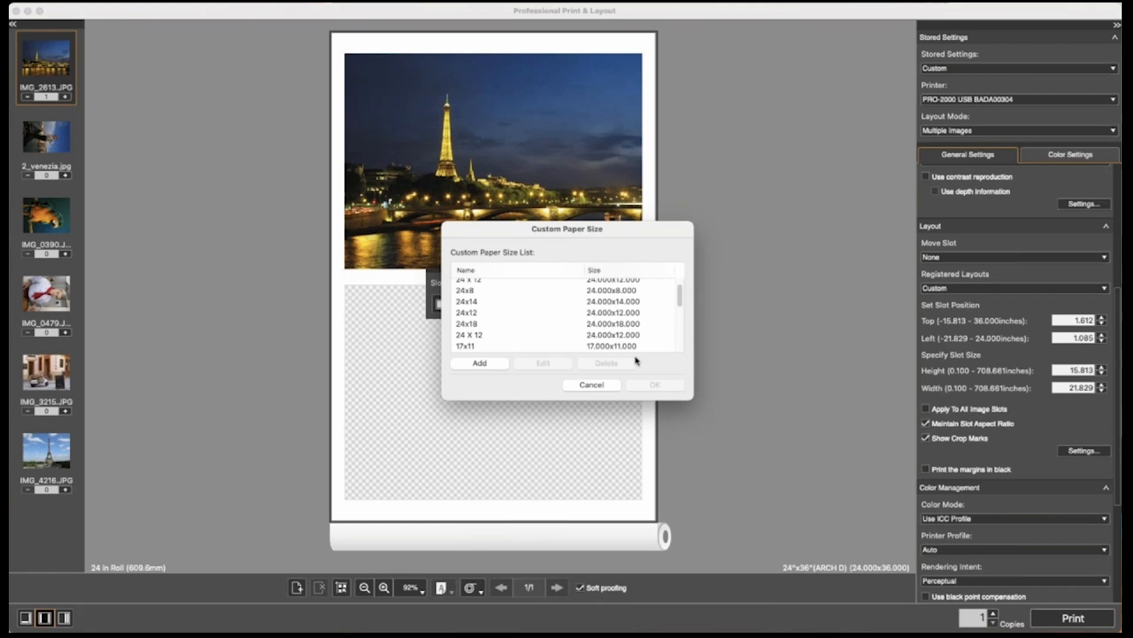
{"action": "scroll", "coordinate": [681, 294], "scroll_direction": "down", "scroll_amount": 2}
{"action": "scroll", "coordinate": [680, 293], "scroll_direction": "down", "scroll_amount": 3}
{"action": "left_click", "coordinate": [479, 362]}
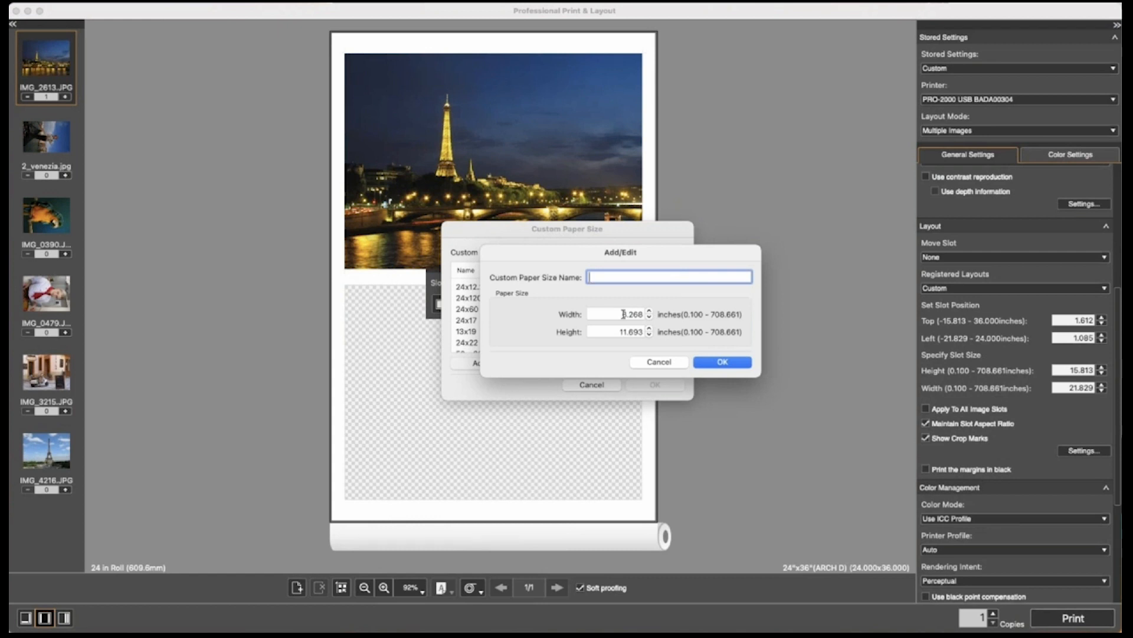
{"action": "left_click", "coordinate": [674, 367]}
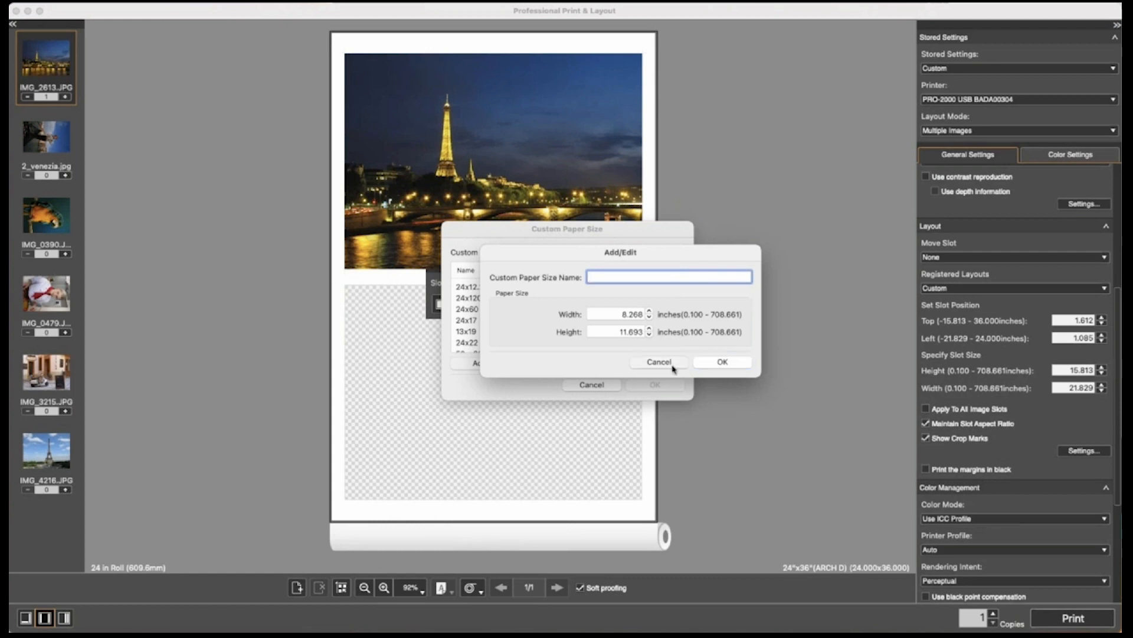
{"action": "scroll", "coordinate": [680, 326], "scroll_direction": "up", "scroll_amount": 2}
{"action": "scroll", "coordinate": [676, 307], "scroll_direction": "down", "scroll_amount": 3}
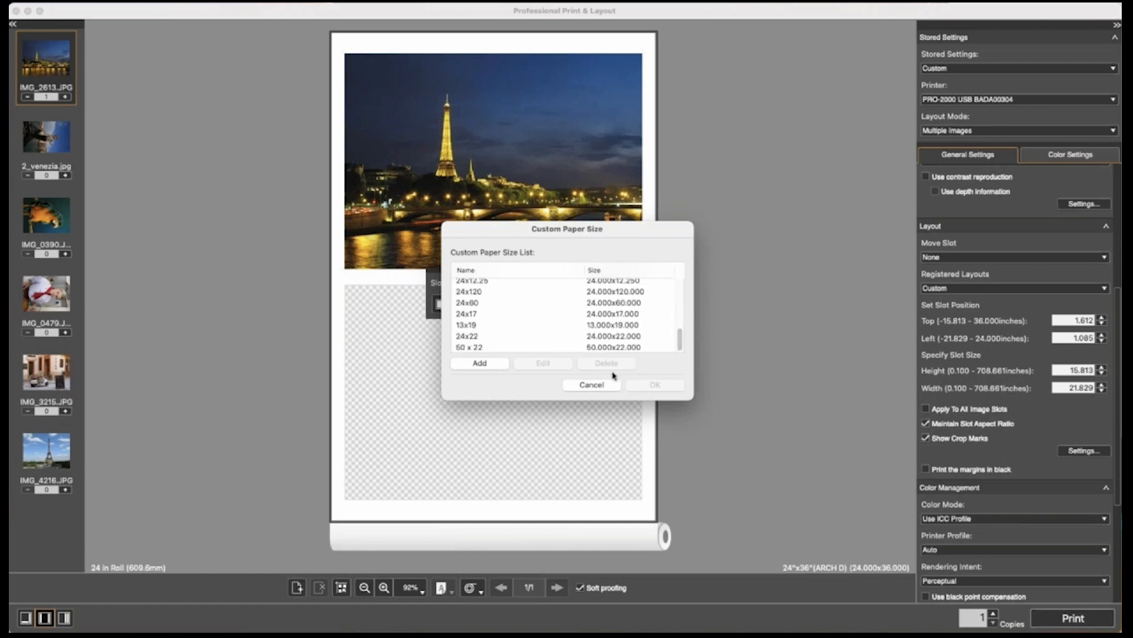
{"action": "left_click", "coordinate": [593, 384]}
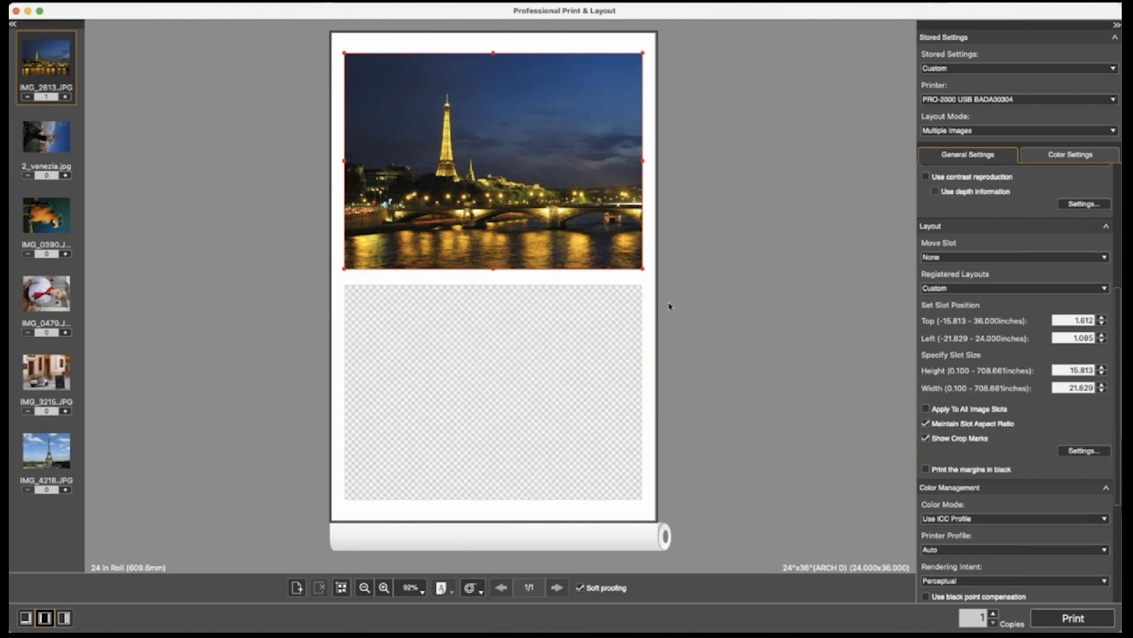
Step: Remove IMG_2613.JPG from the upper slot and shrink the empty slot to about 10.8 by 7.8 inches
{"action": "left_click", "coordinate": [615, 258]}
{"action": "left_click", "coordinate": [27, 97]}
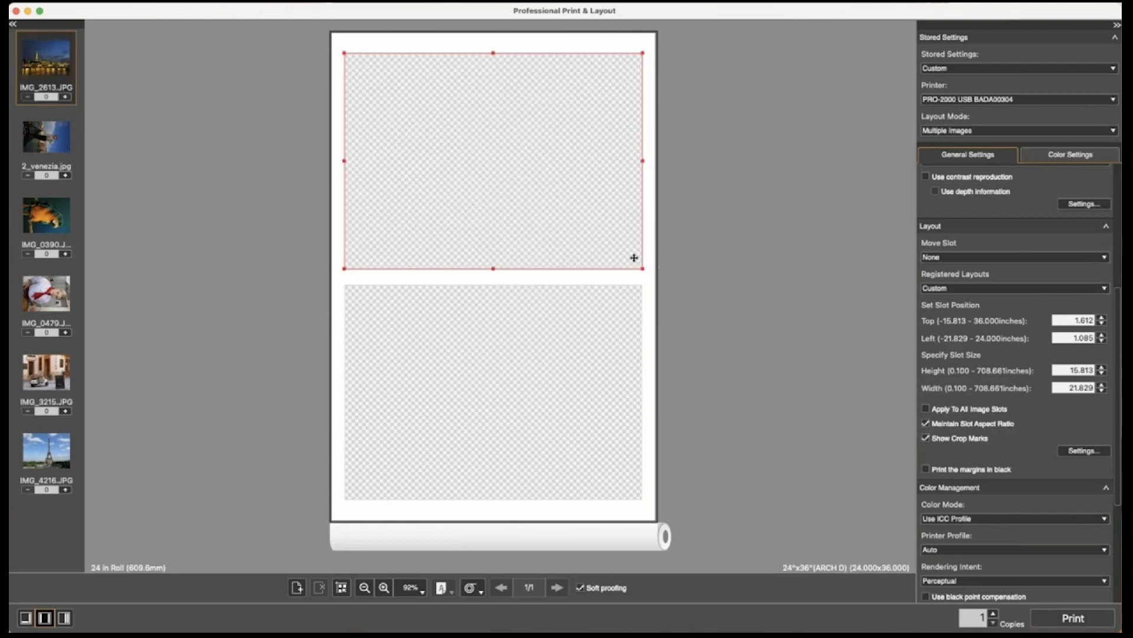
{"action": "left_click_drag", "start_coordinate": [643, 269], "coordinate": [491, 126]}
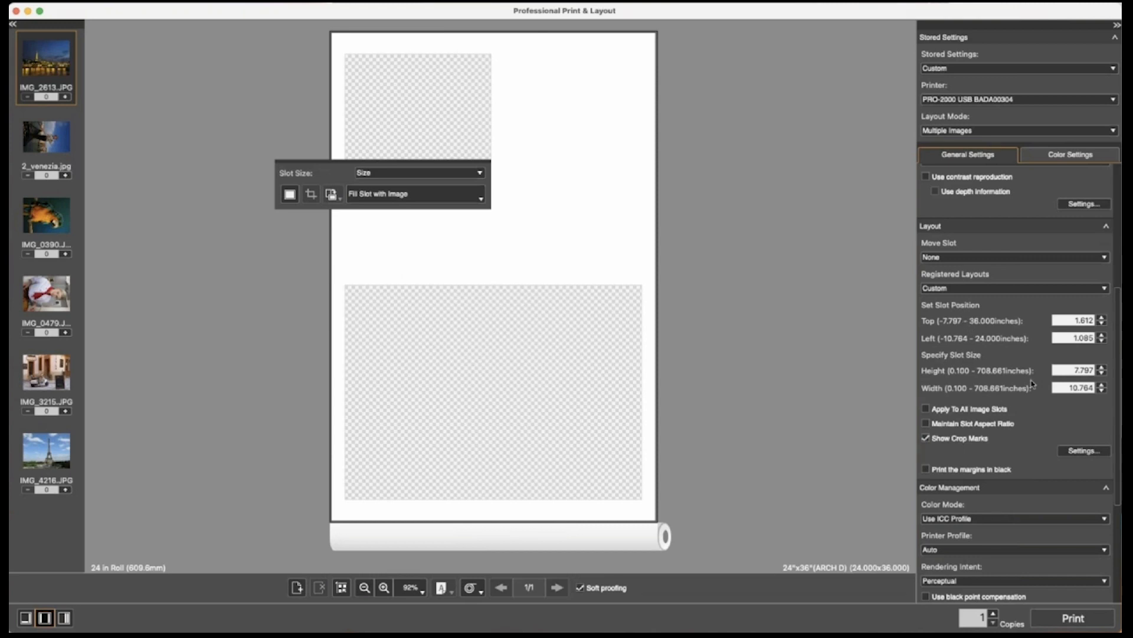
Step: Turn off Maintain Slot Aspect Ratio for the upper slot, set its height to 8 inches and try a width of 10 inches
{"action": "double_click", "coordinate": [1073, 370]}
{"action": "type", "text": "8"}
{"action": "left_click_drag", "start_coordinate": [1066, 387], "coordinate": [1099, 388]}
{"action": "type", "text": "10"}
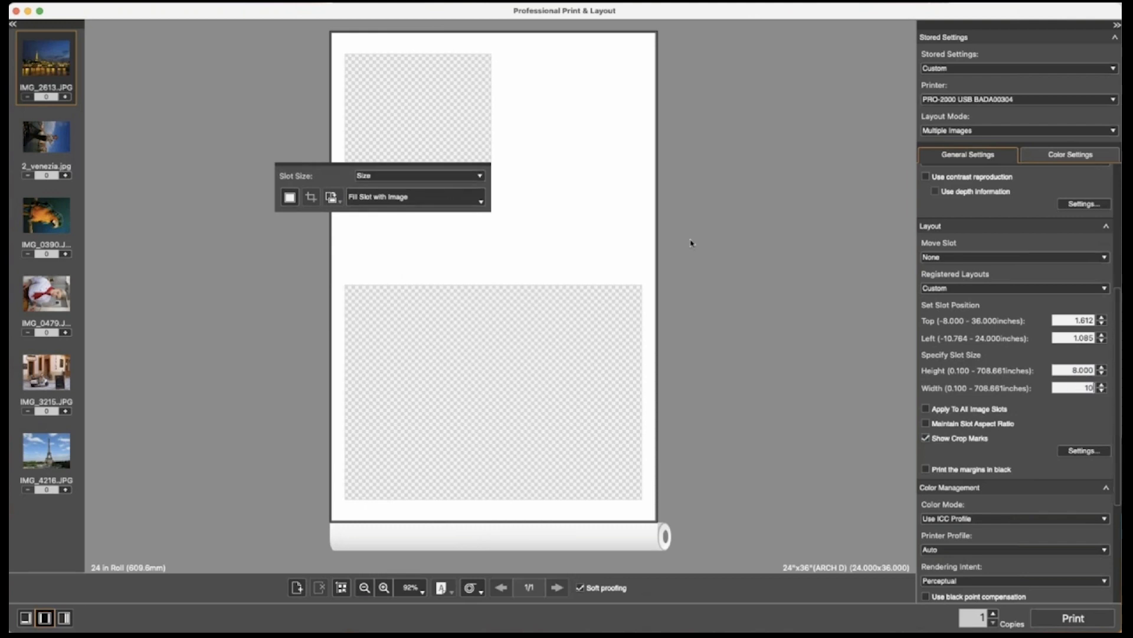
Step: Move the upper slot to about 1.1 inches from top and 1.2 inches from left, and compare both slots' settings
{"action": "left_click", "coordinate": [610, 197]}
{"action": "left_click_drag", "start_coordinate": [432, 101], "coordinate": [438, 108]}
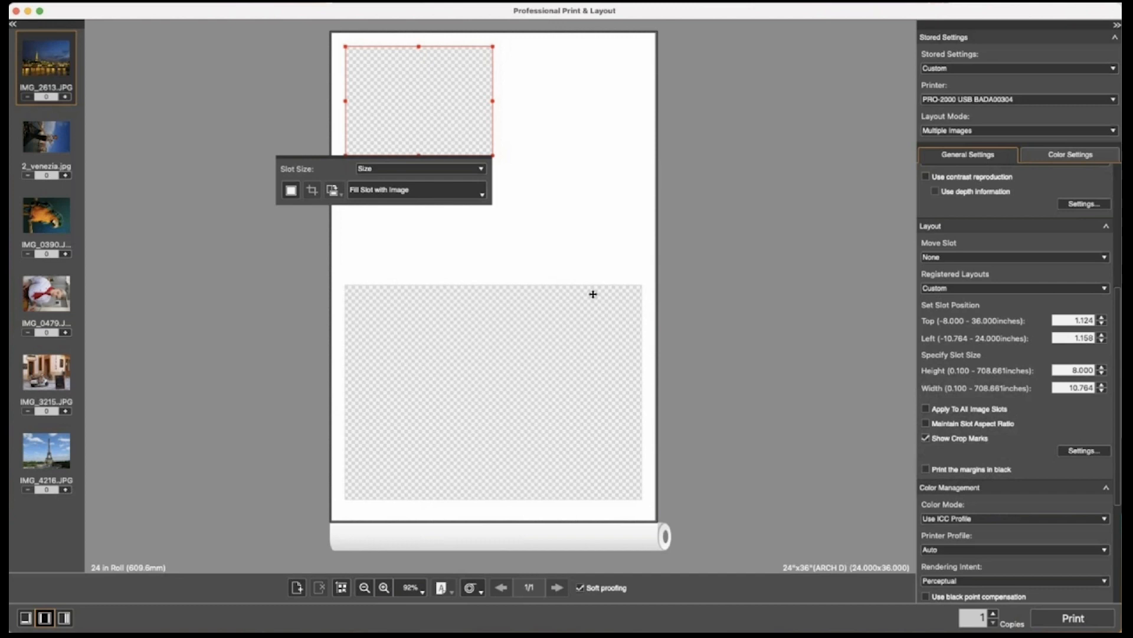
{"action": "left_click", "coordinate": [586, 322]}
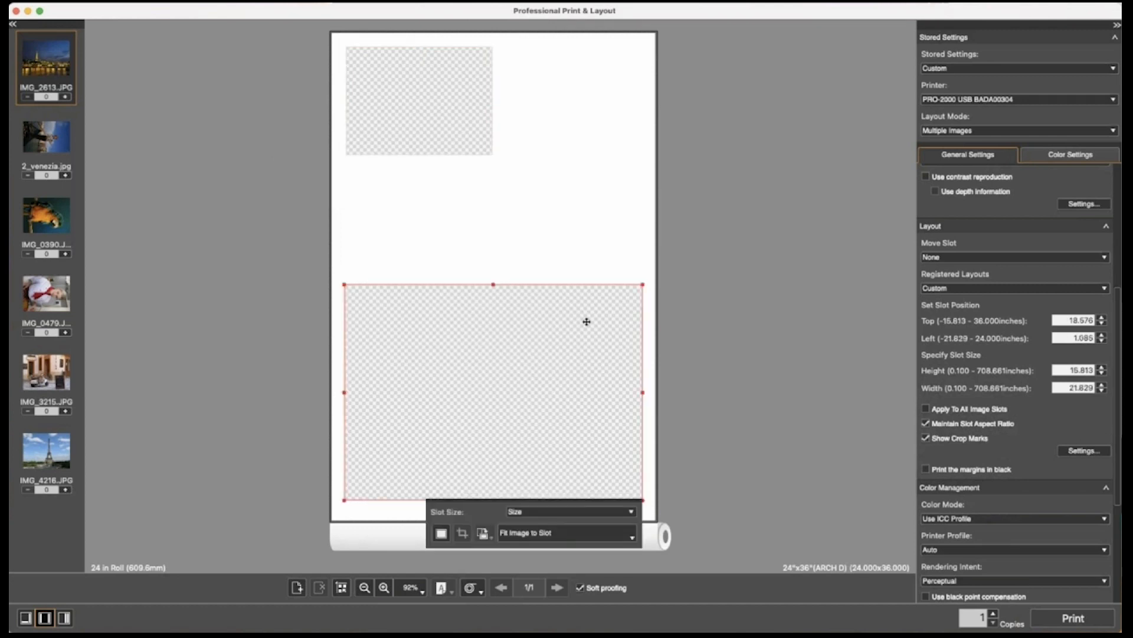
{"action": "left_click", "coordinate": [470, 114]}
{"action": "left_click", "coordinate": [618, 458]}
{"action": "left_click", "coordinate": [450, 142]}
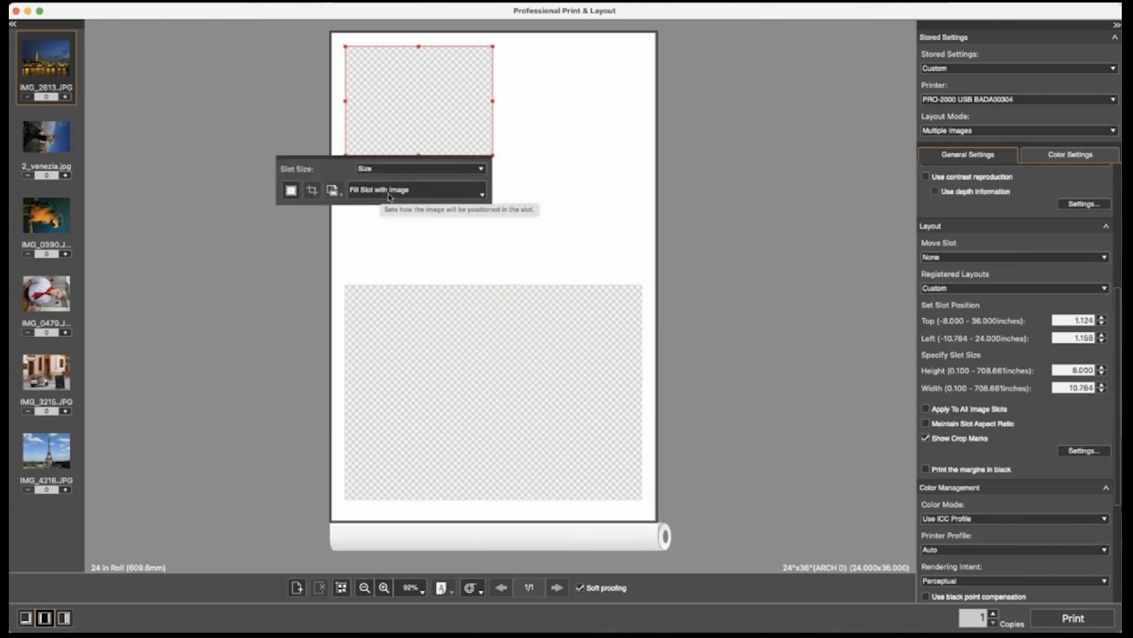
Step: Set the large lower slot to Fill Slot with Image
{"action": "left_click", "coordinate": [432, 314]}
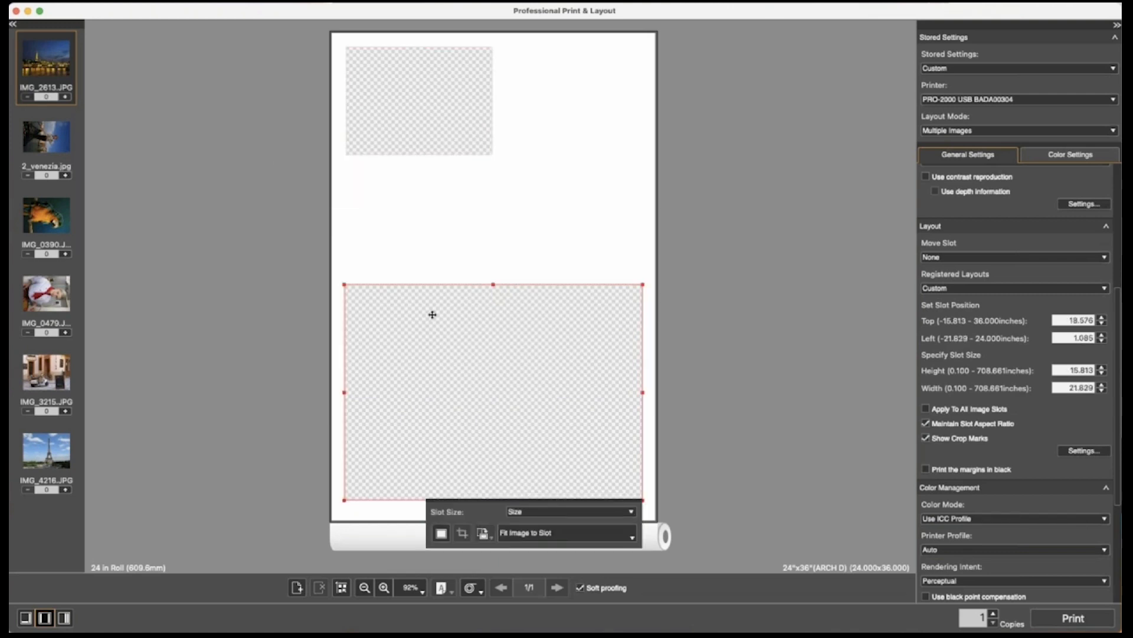
{"action": "left_click", "coordinate": [626, 536]}
{"action": "left_click", "coordinate": [619, 548]}
{"action": "left_click", "coordinate": [552, 393]}
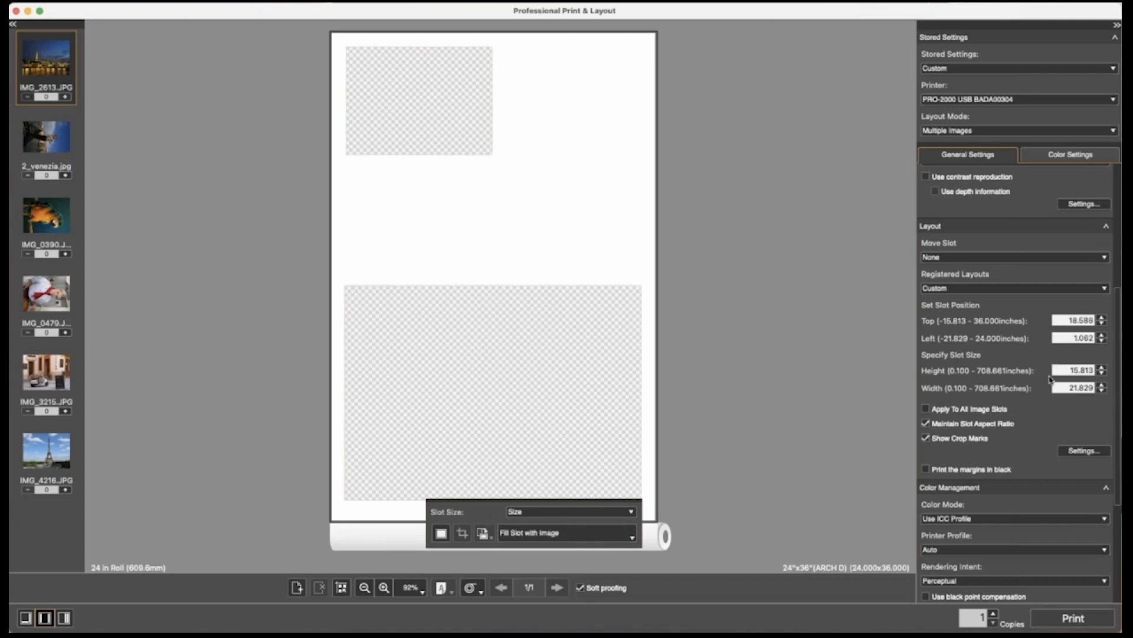
Step: Set the lower slot's height to 5 inches, try width 7, and move it beside the other slot, about 1.2 inches from top and 13.1 from left
{"action": "double_click", "coordinate": [1080, 370]}
{"action": "type", "text": "5"}
{"action": "double_click", "coordinate": [1092, 387]}
{"action": "type", "text": "7"}
{"action": "left_click_drag", "start_coordinate": [394, 321], "coordinate": [557, 86]}
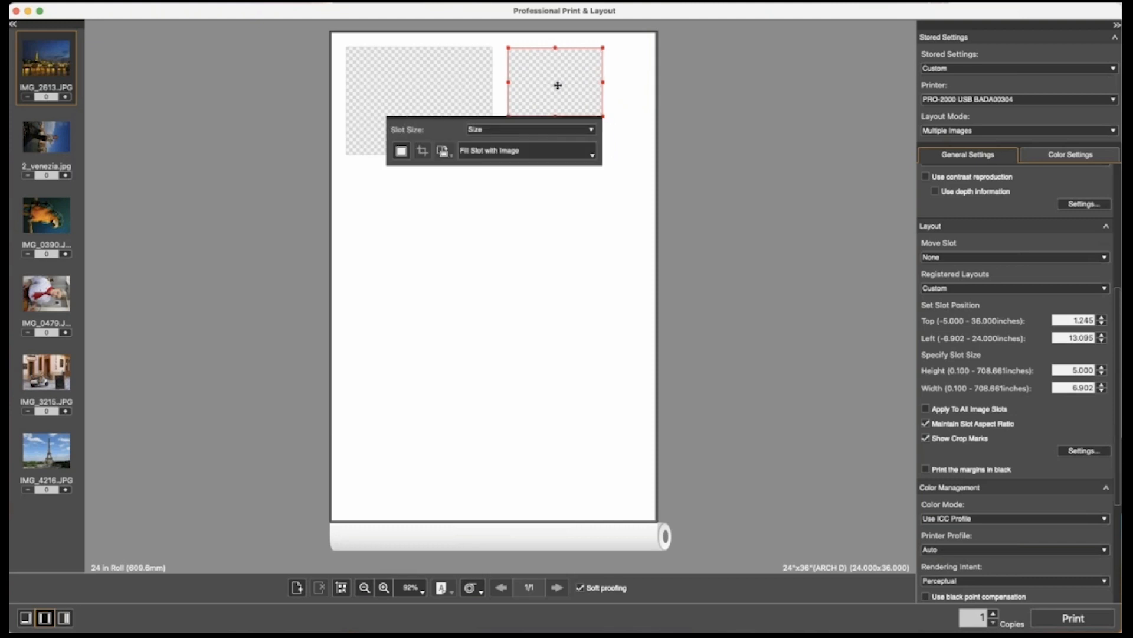
Step: Duplicate the small slot and place the copy directly below the original, about 6.8 inches from top and 13.1 from left
{"action": "right_click", "coordinate": [558, 87]}
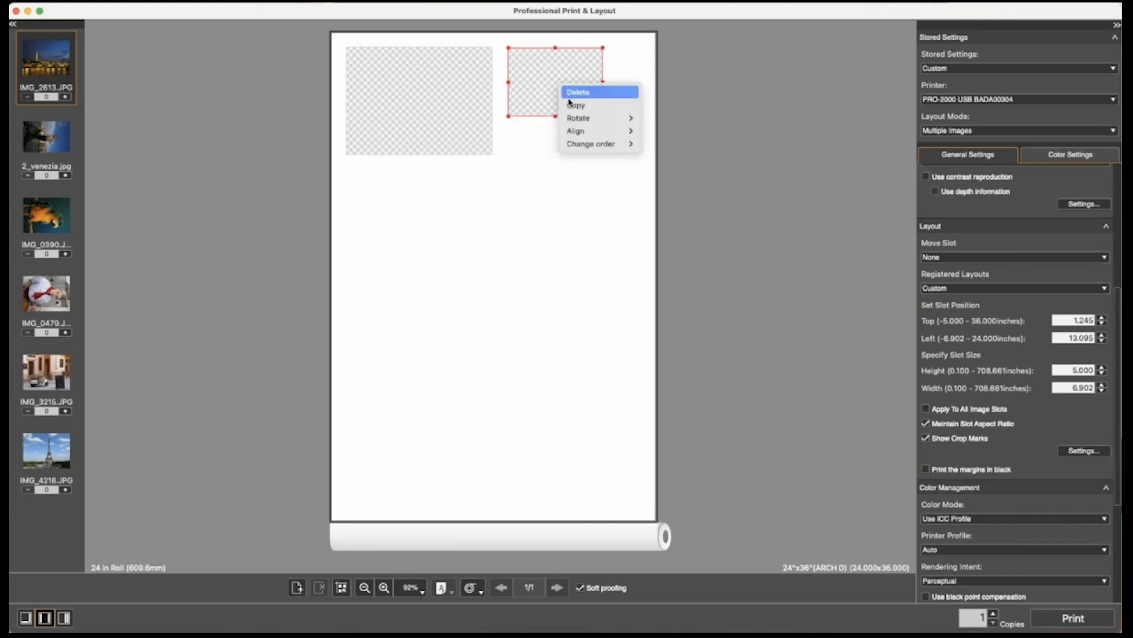
{"action": "left_click", "coordinate": [570, 104]}
{"action": "right_click", "coordinate": [568, 181]}
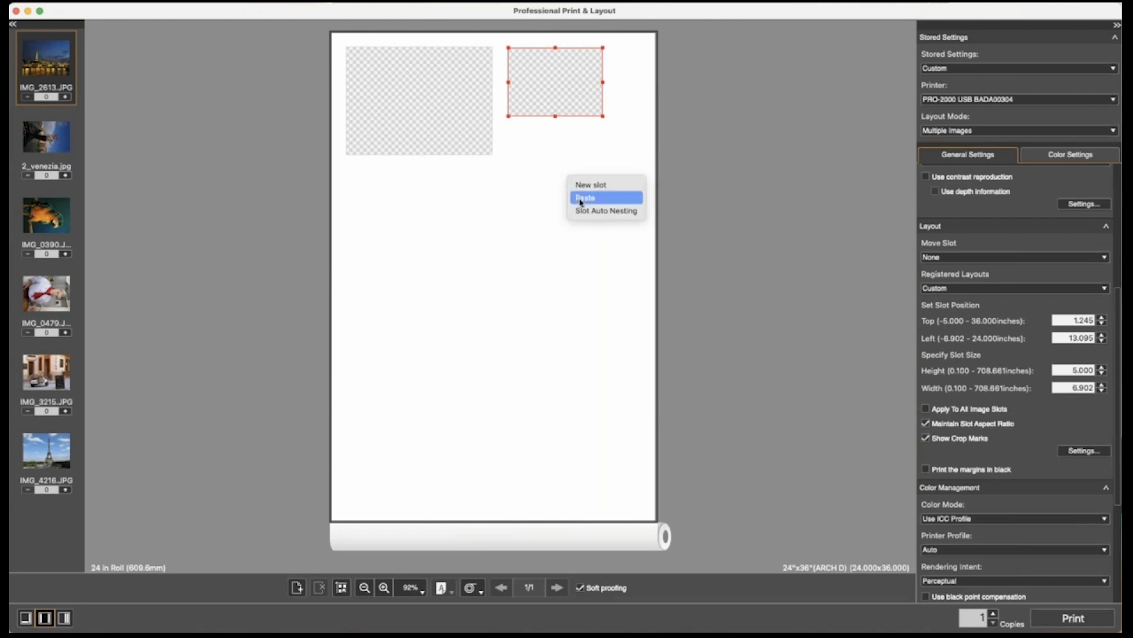
{"action": "left_click", "coordinate": [579, 197]}
{"action": "left_click_drag", "start_coordinate": [575, 179], "coordinate": [565, 159]}
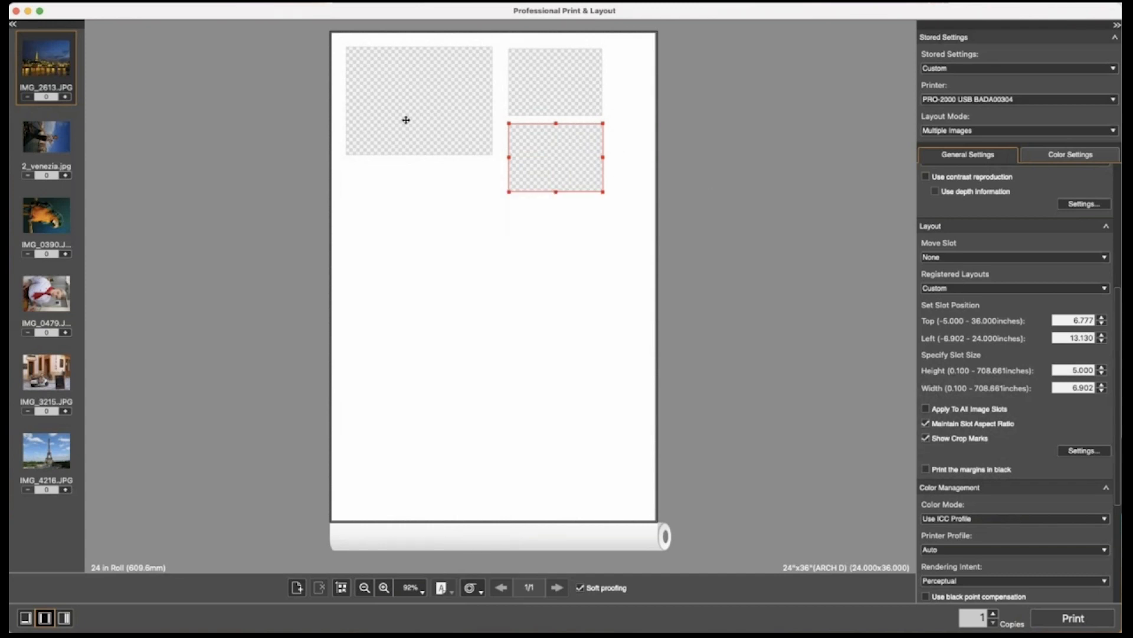
Step: Rotate the large slot right and move it fully onto the page, about 1.0 inch from top and 2.4 from left
{"action": "left_click", "coordinate": [468, 121]}
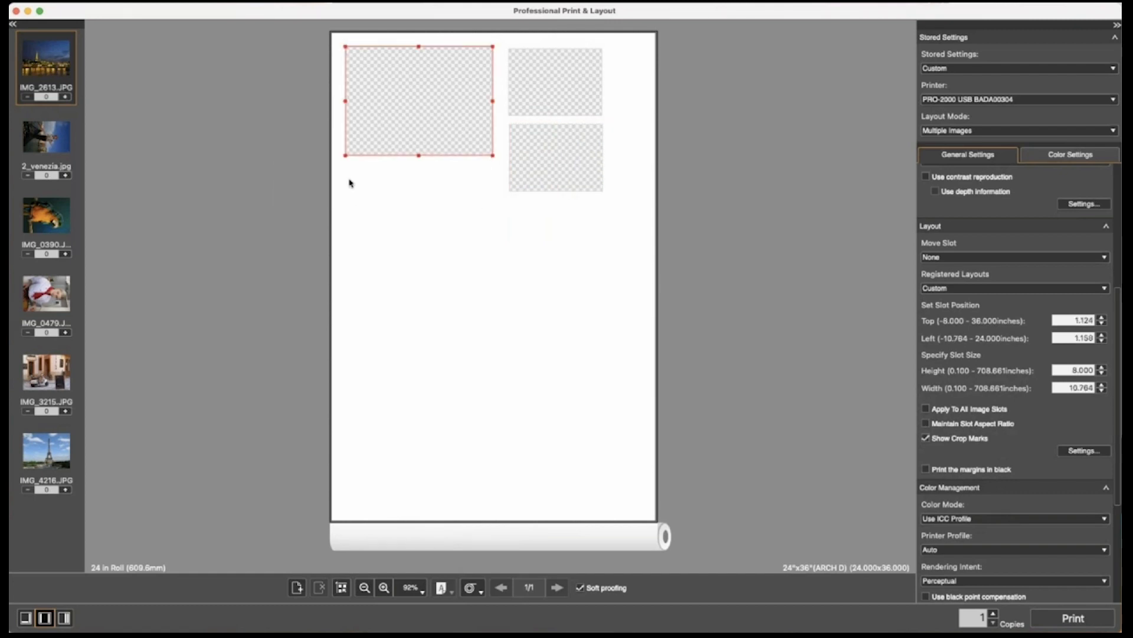
{"action": "mouse_move", "coordinate": [406, 117]}
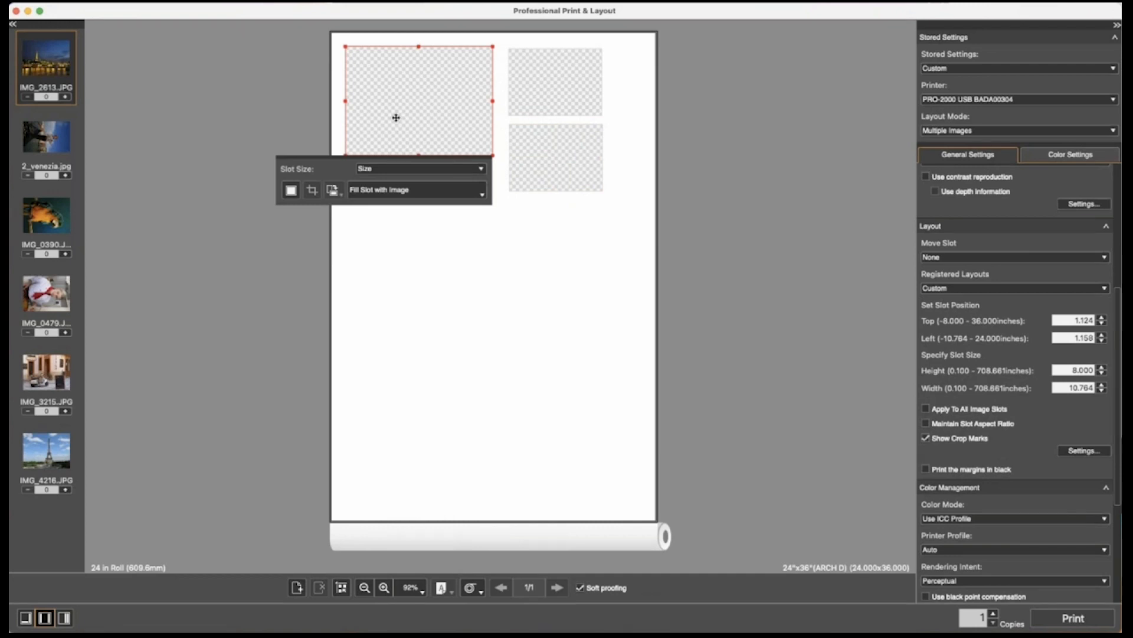
{"action": "right_click", "coordinate": [429, 123]}
{"action": "mouse_move", "coordinate": [461, 156]}
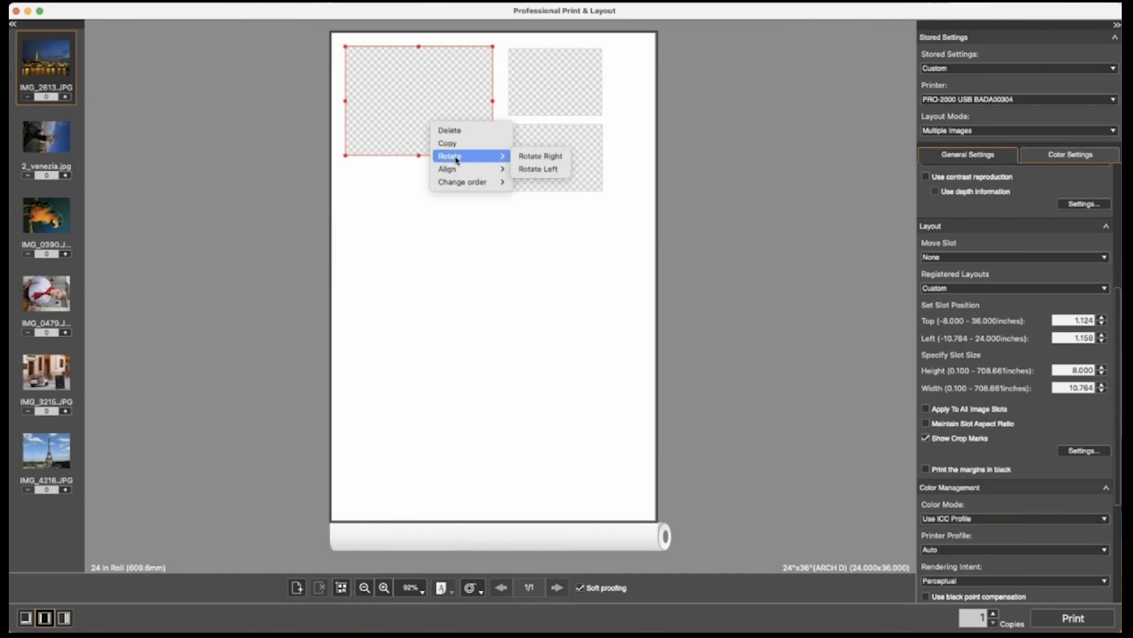
{"action": "left_click", "coordinate": [527, 157]}
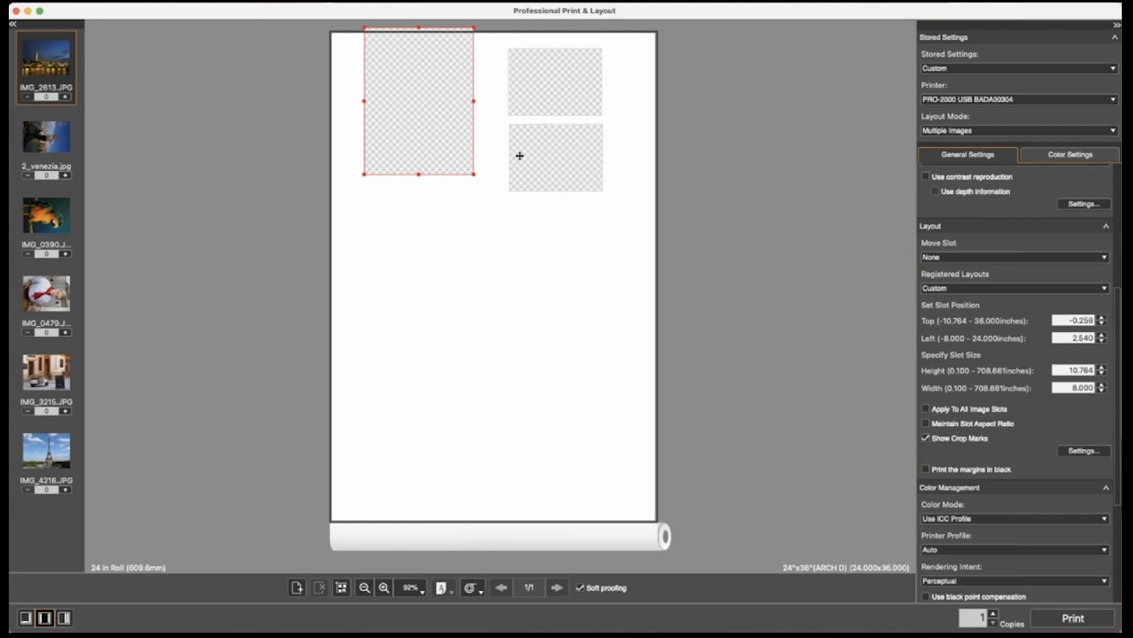
{"action": "left_click_drag", "start_coordinate": [444, 95], "coordinate": [442, 111]}
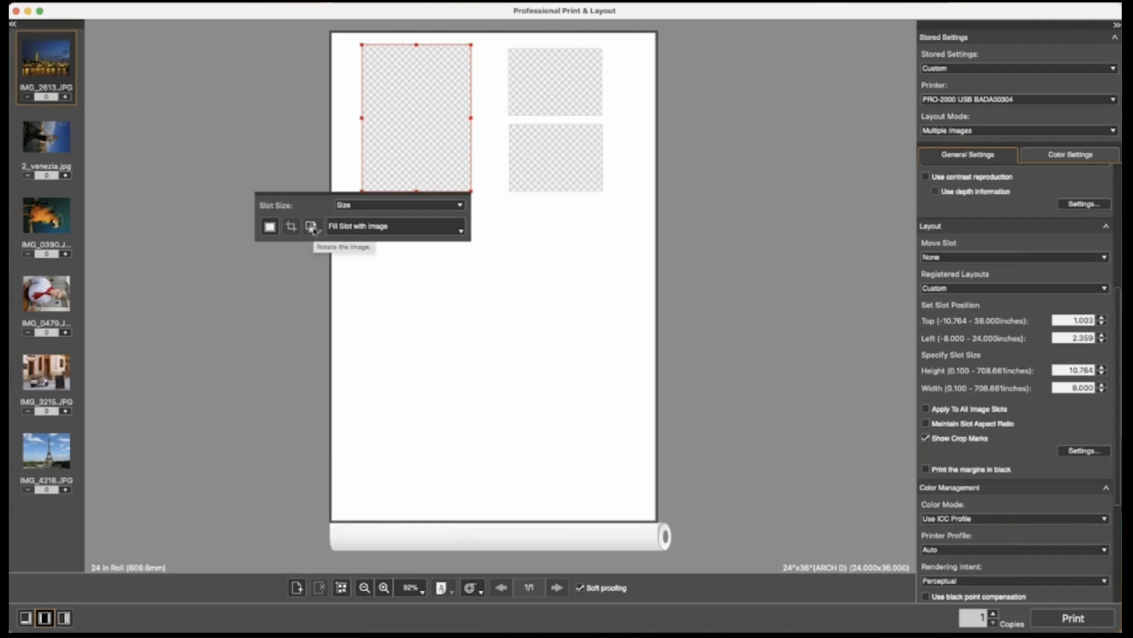
Step: Rotate the large slot left into landscape and rotate it right again into portrait
{"action": "left_click", "coordinate": [274, 227]}
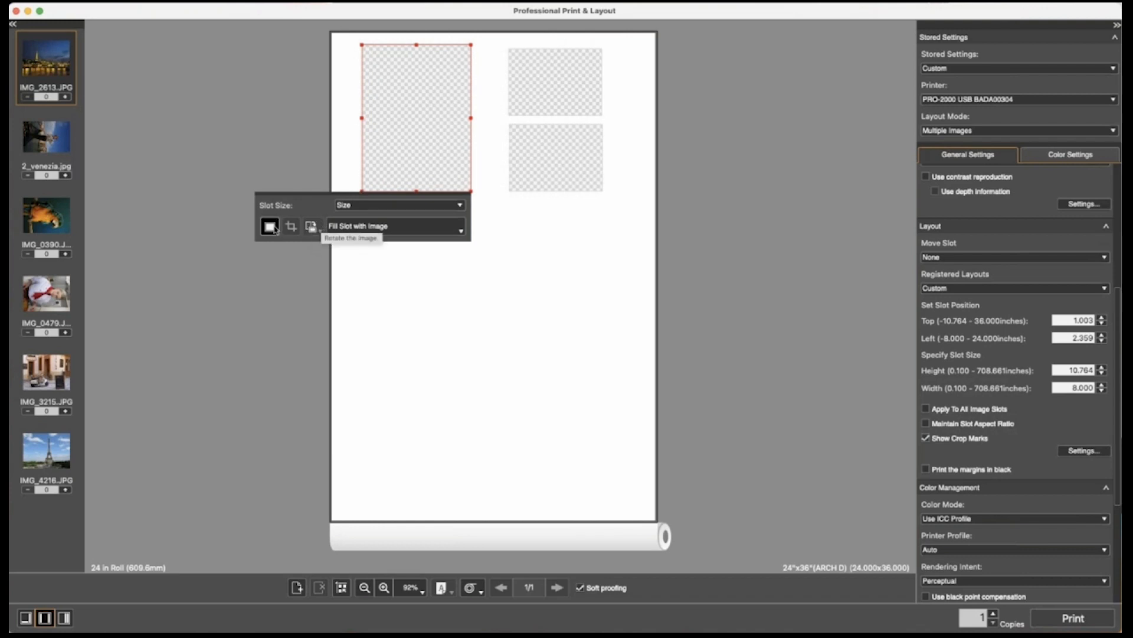
{"action": "right_click", "coordinate": [421, 143]}
{"action": "mouse_move", "coordinate": [457, 172]}
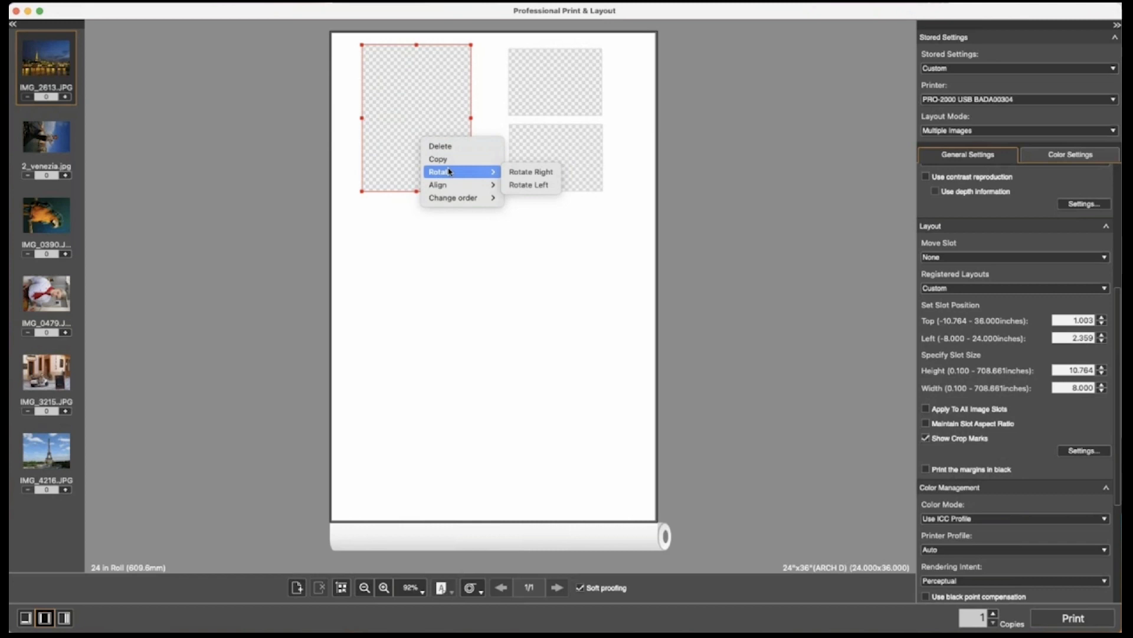
{"action": "left_click", "coordinate": [519, 186]}
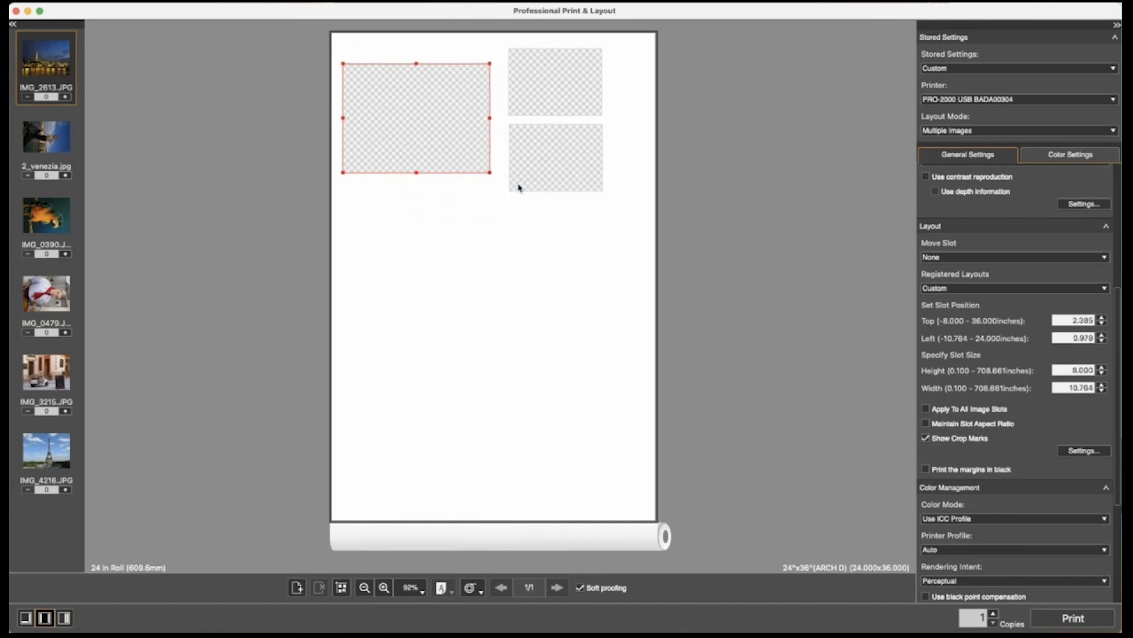
{"action": "right_click", "coordinate": [408, 111]}
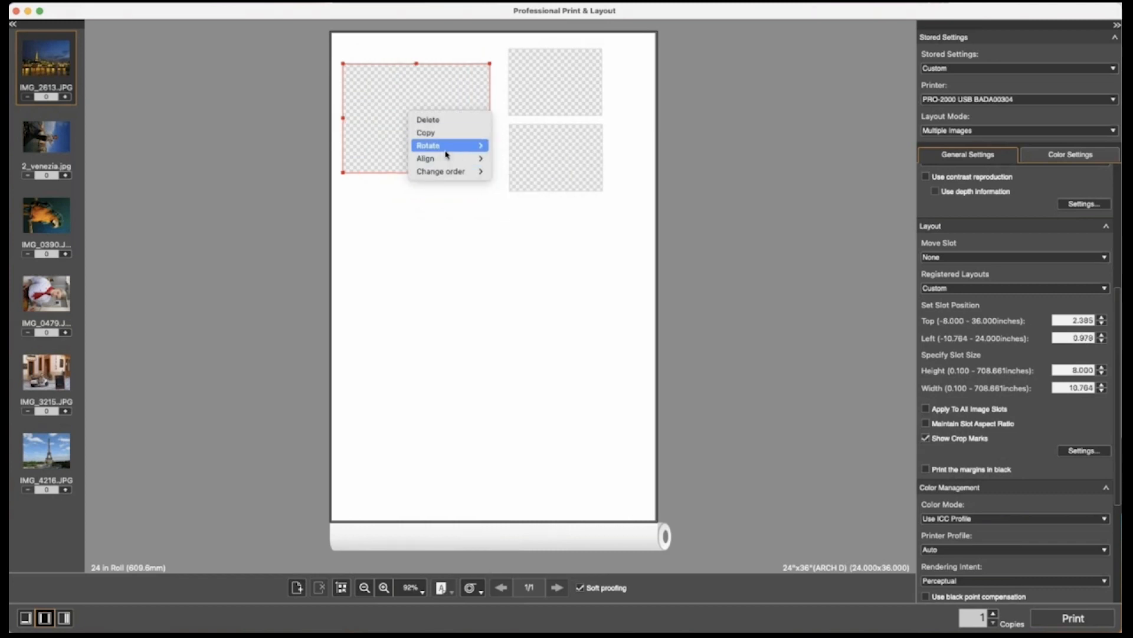
{"action": "mouse_move", "coordinate": [467, 145]}
{"action": "left_click", "coordinate": [546, 150]}
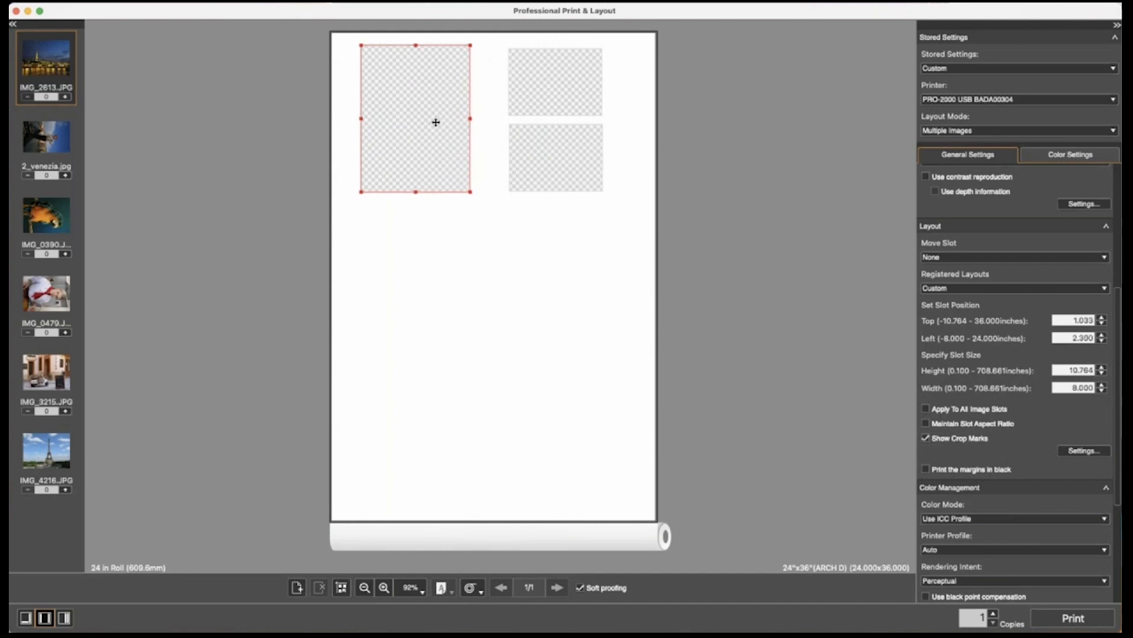
Step: Move the tall slot to about 1.4 inches from top and left, and stack both small slots beside it, about 10.2 from left
{"action": "left_click_drag", "start_coordinate": [435, 119], "coordinate": [425, 124]}
{"action": "left_click_drag", "start_coordinate": [535, 110], "coordinate": [502, 111]}
{"action": "left_click_drag", "start_coordinate": [578, 181], "coordinate": [538, 186]}
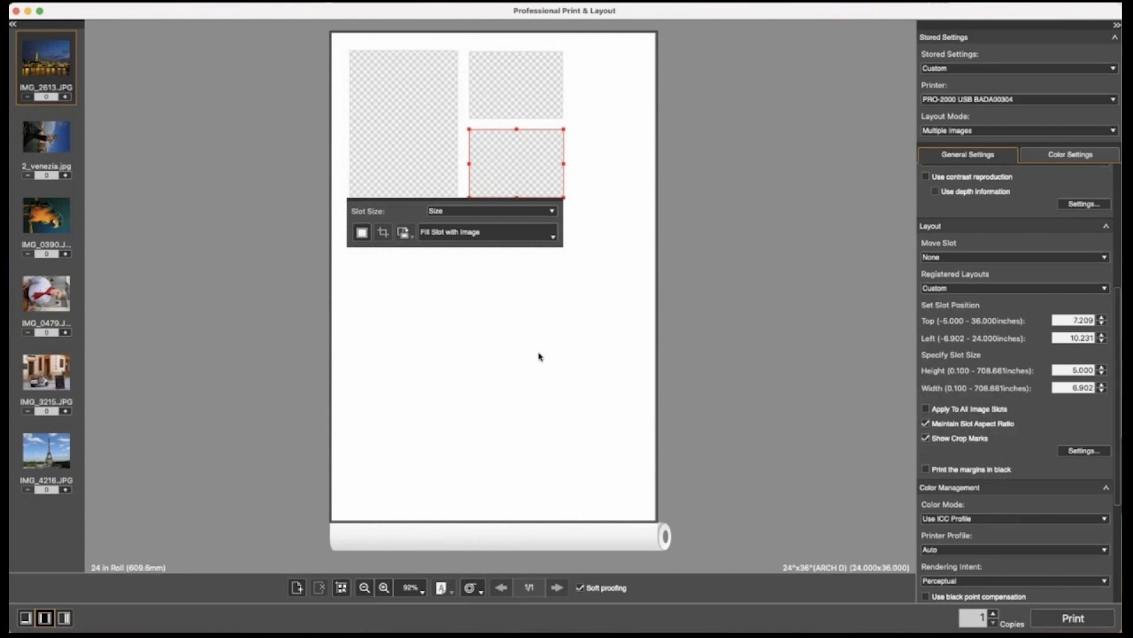
Step: Select the tall slot and the upper small slot, and align them with Center Vertically and Center Horizontally
{"action": "left_click", "coordinate": [420, 138]}
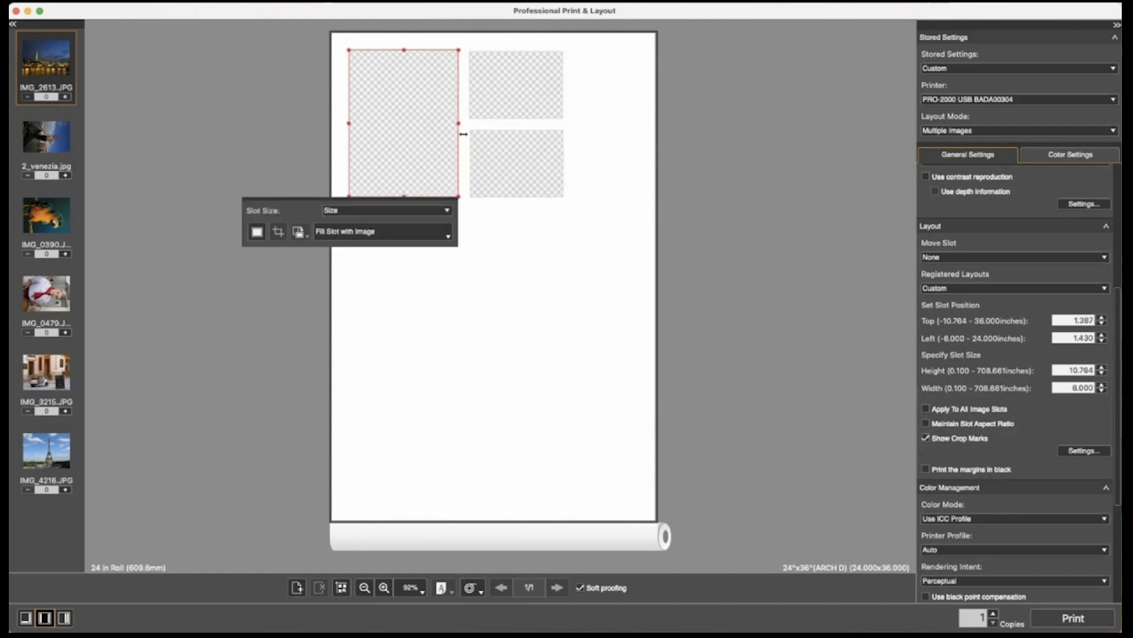
{"action": "right_click", "coordinate": [511, 81]}
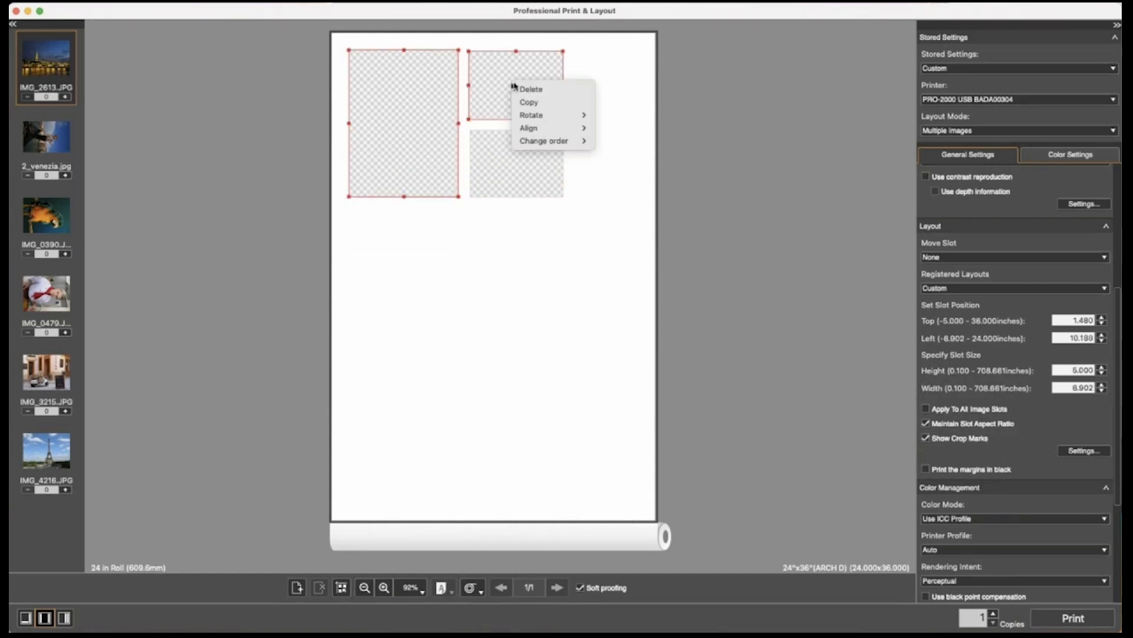
{"action": "mouse_move", "coordinate": [552, 128]}
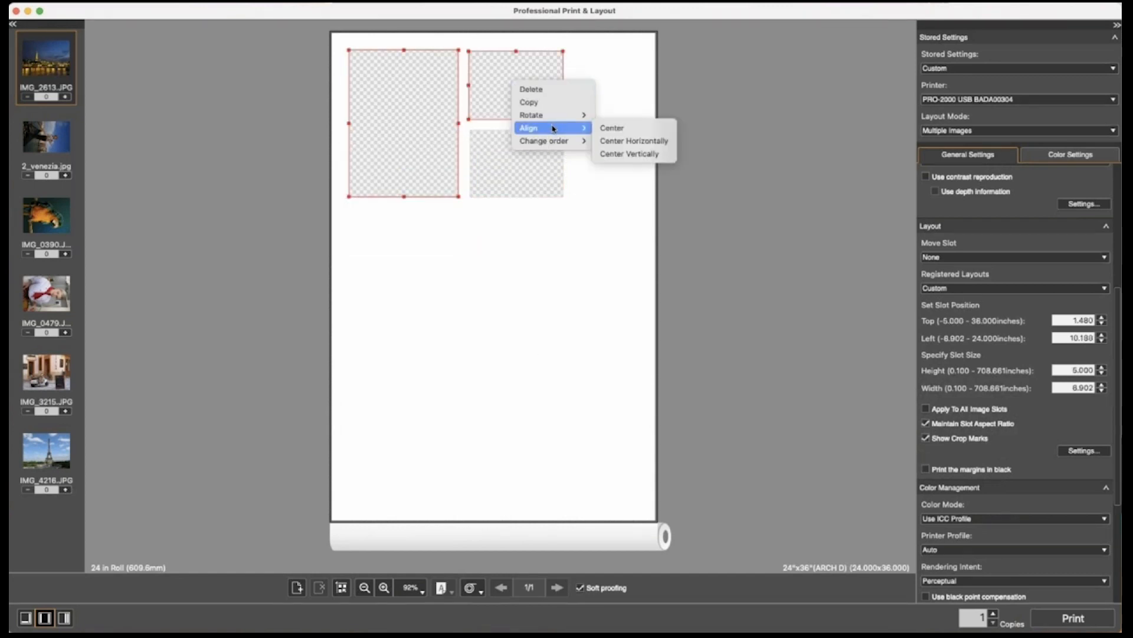
{"action": "left_click", "coordinate": [621, 155]}
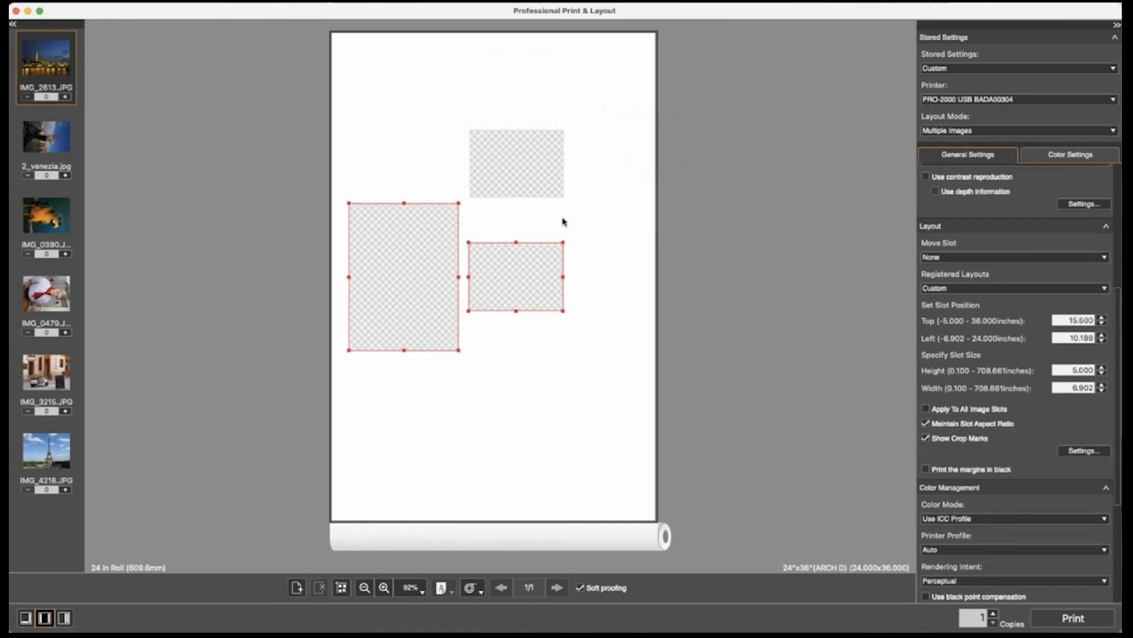
{"action": "right_click", "coordinate": [541, 272]}
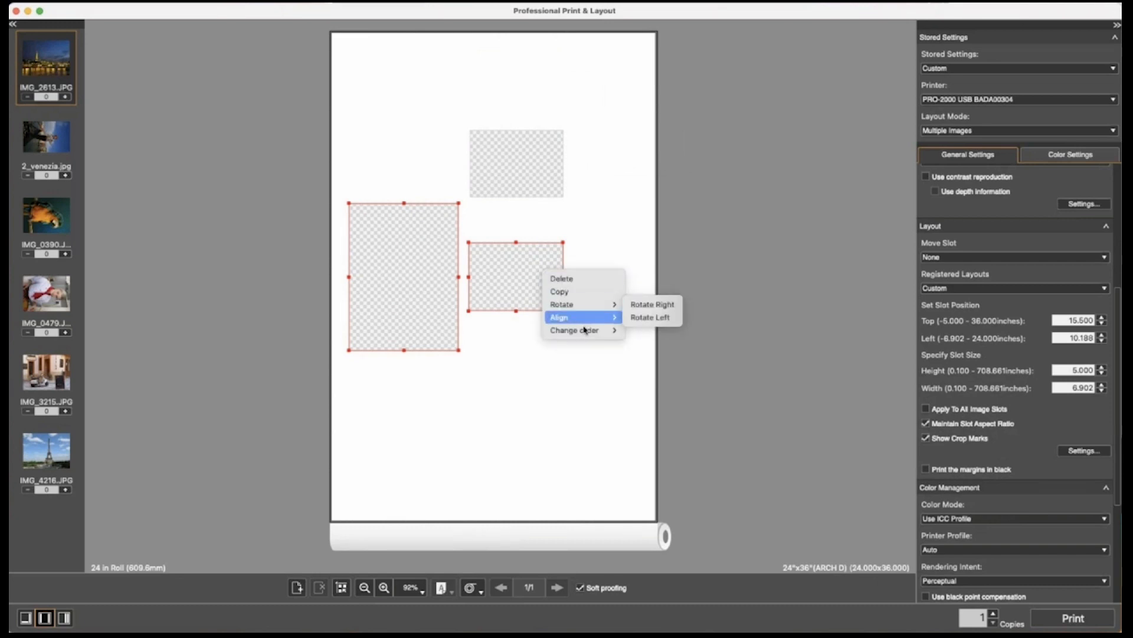
{"action": "mouse_move", "coordinate": [567, 317]}
{"action": "left_click", "coordinate": [657, 334]}
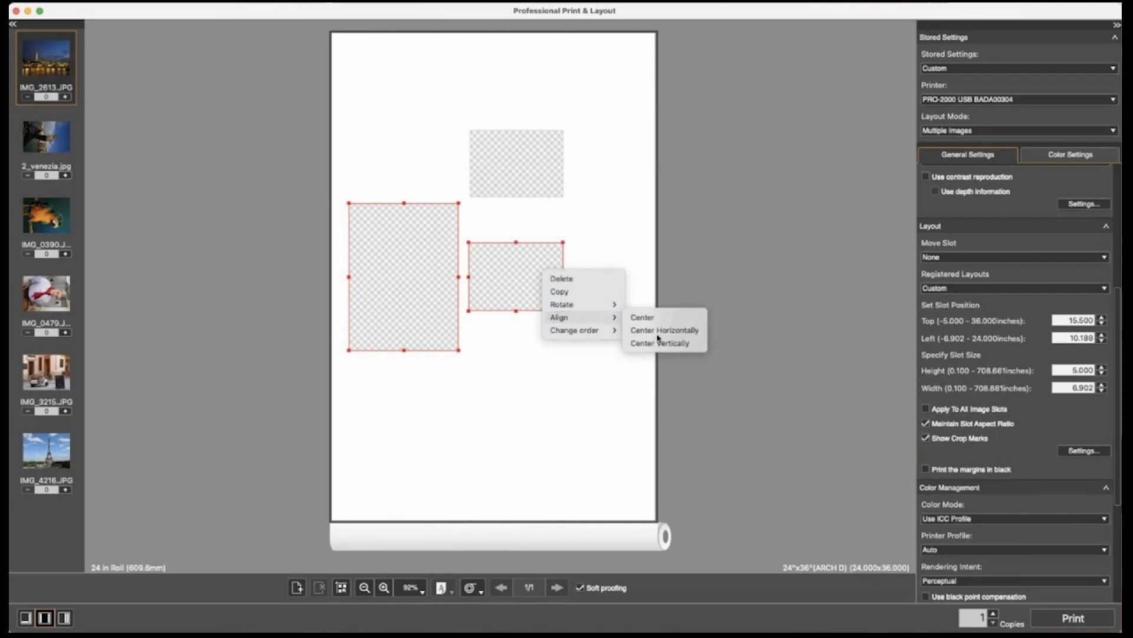
Step: Move the two overlapping slots off center and realign both with the Center option
{"action": "left_click_drag", "start_coordinate": [512, 276], "coordinate": [473, 283]}
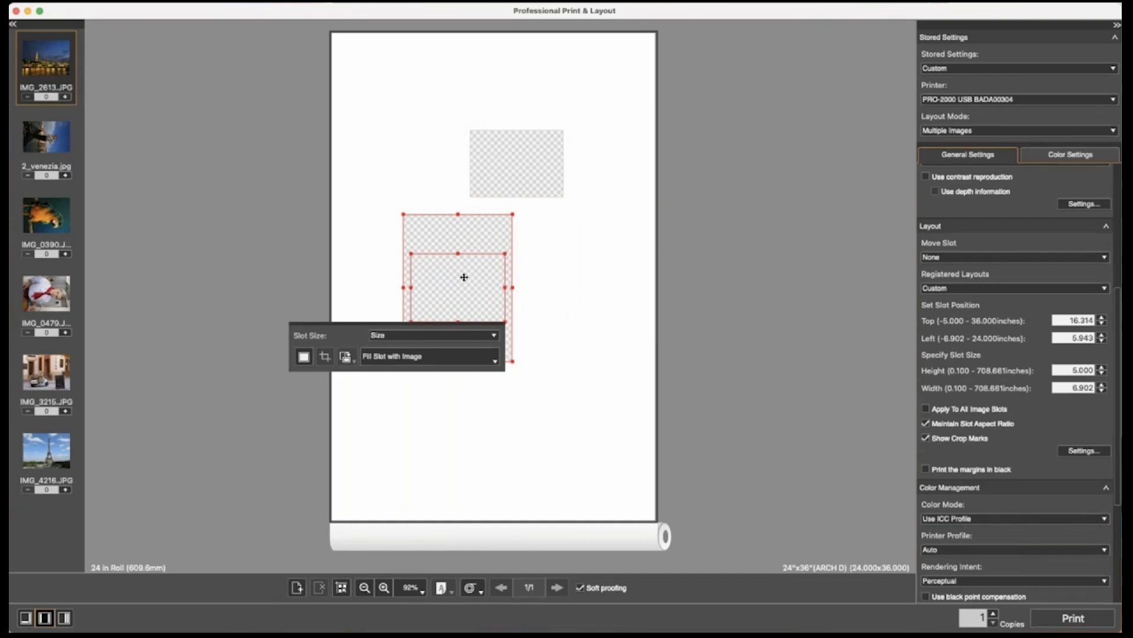
{"action": "right_click", "coordinate": [464, 276]}
{"action": "mouse_move", "coordinate": [502, 322]}
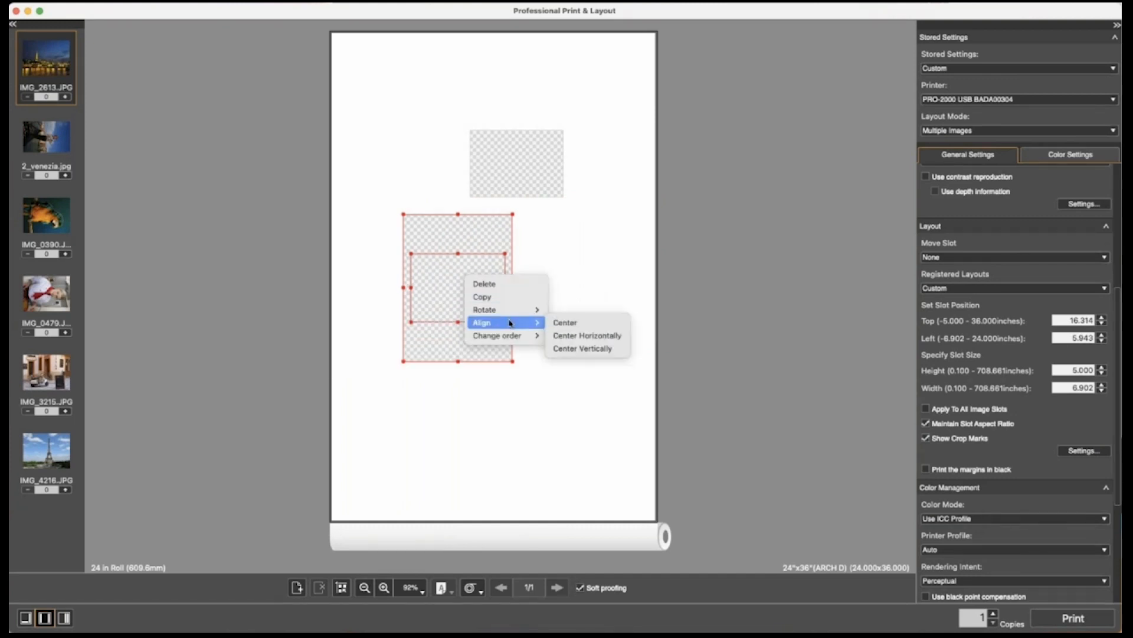
{"action": "left_click", "coordinate": [585, 323]}
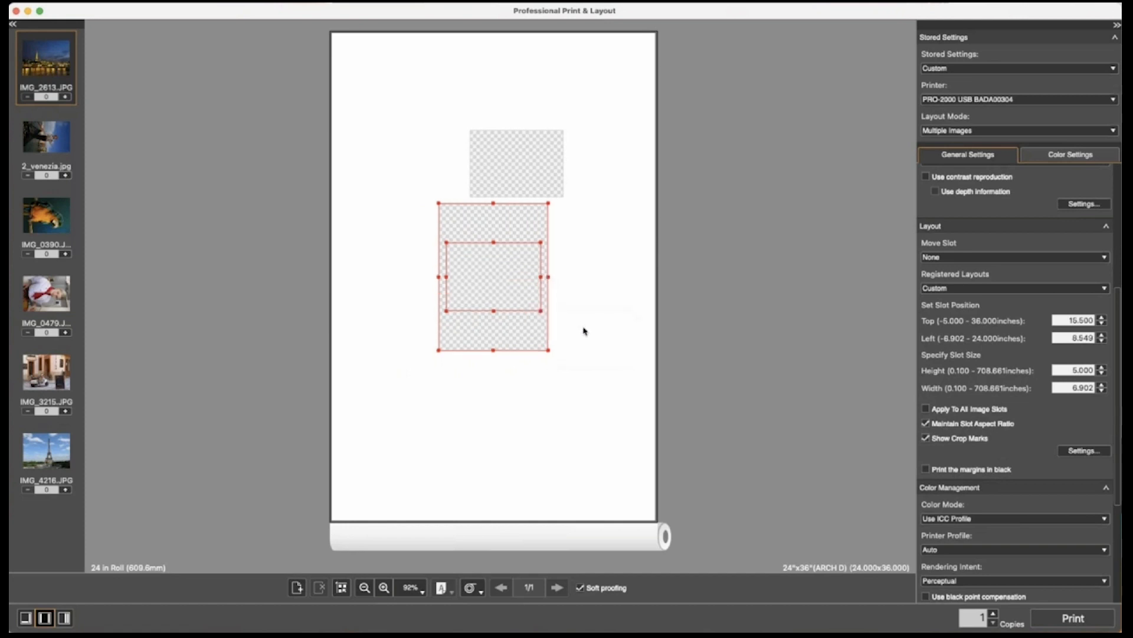
Step: Separate the overlapping slots, placing the small one about 17.8 inches from top and 14.1 from left
{"action": "left_click_drag", "start_coordinate": [499, 287], "coordinate": [542, 323]}
{"action": "left_click_drag", "start_coordinate": [478, 302], "coordinate": [593, 302]}
{"action": "right_click", "coordinate": [594, 302]}
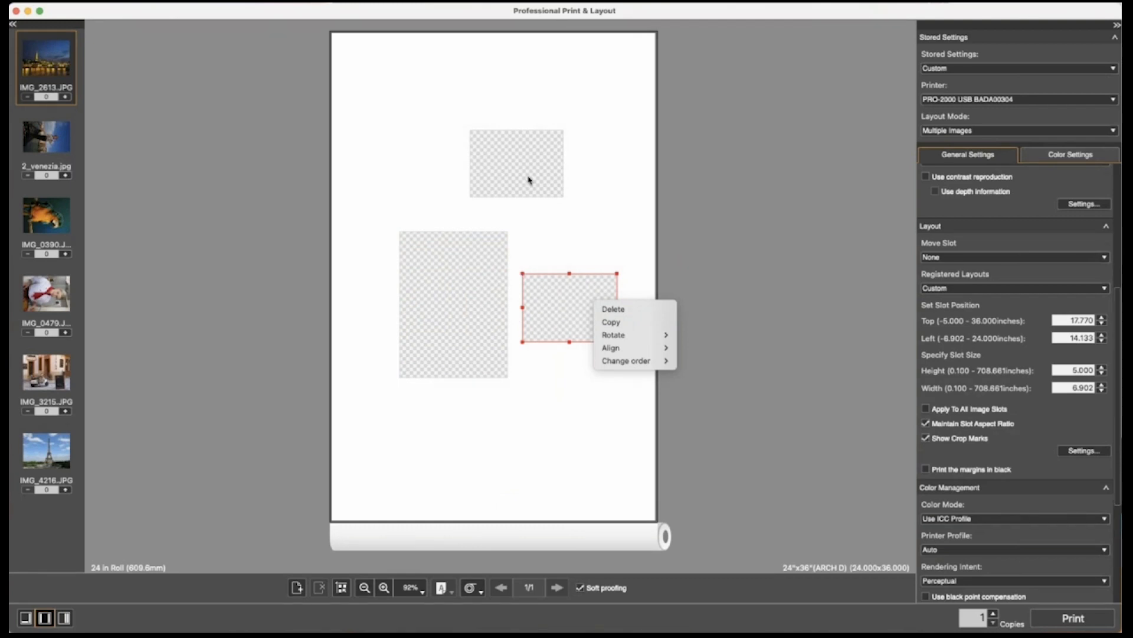
{"action": "left_click", "coordinate": [547, 197]}
Step: Place the tall slot in the page's upper left corner and stack both small slots beside it, about 9.9 inches from left
{"action": "left_click", "coordinate": [483, 289]}
{"action": "left_click_drag", "start_coordinate": [483, 288], "coordinate": [427, 104]}
{"action": "left_click_drag", "start_coordinate": [526, 154], "coordinate": [523, 76]}
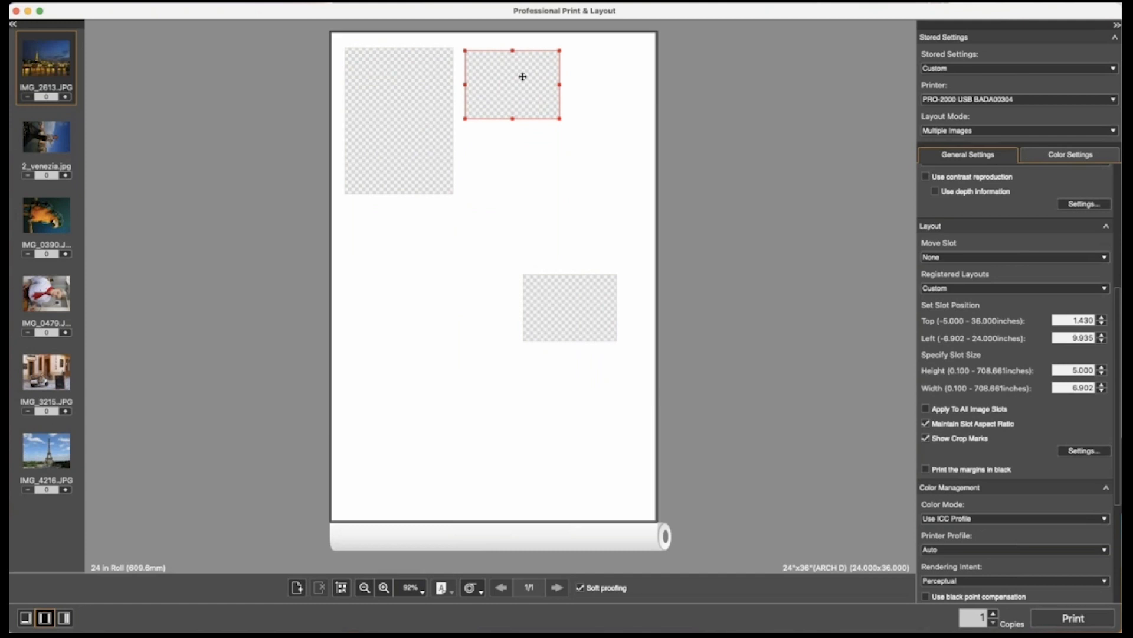
{"action": "left_click_drag", "start_coordinate": [582, 309], "coordinate": [525, 175]}
Step: Try the Center alignment on the two small slots, move one off center, and undo both changes
{"action": "left_click", "coordinate": [514, 79], "text": "shift"}
{"action": "right_click", "coordinate": [514, 78]}
{"action": "mouse_move", "coordinate": [549, 126]}
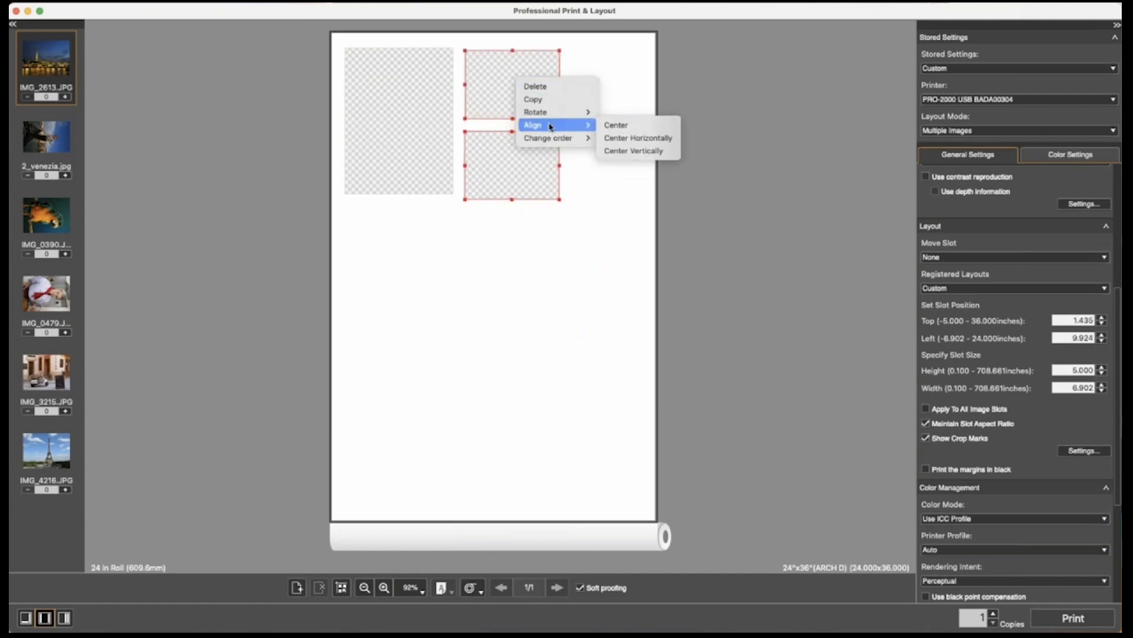
{"action": "left_click", "coordinate": [617, 126]}
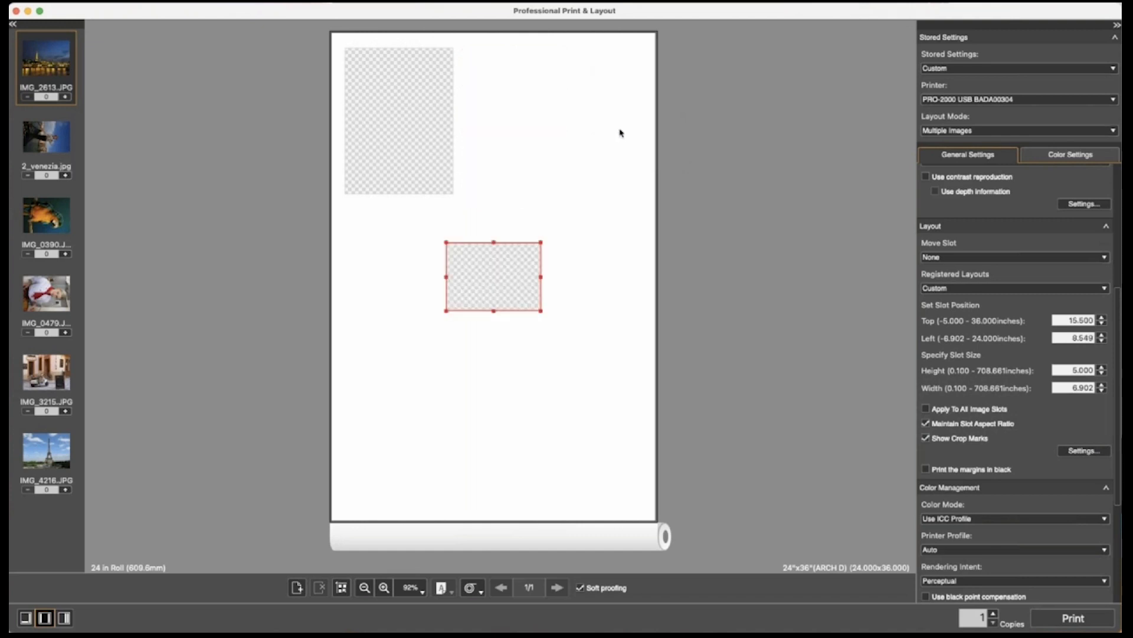
{"action": "left_click_drag", "start_coordinate": [518, 269], "coordinate": [577, 215]}
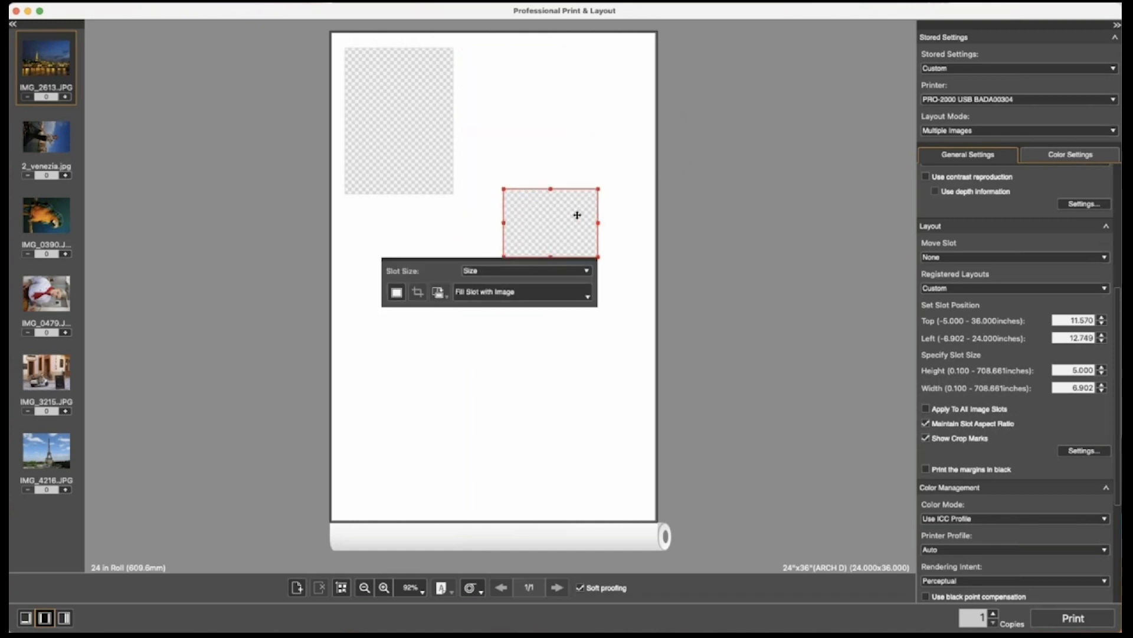
{"action": "key", "text": "super+z"}
{"action": "key", "text": "super+z"}
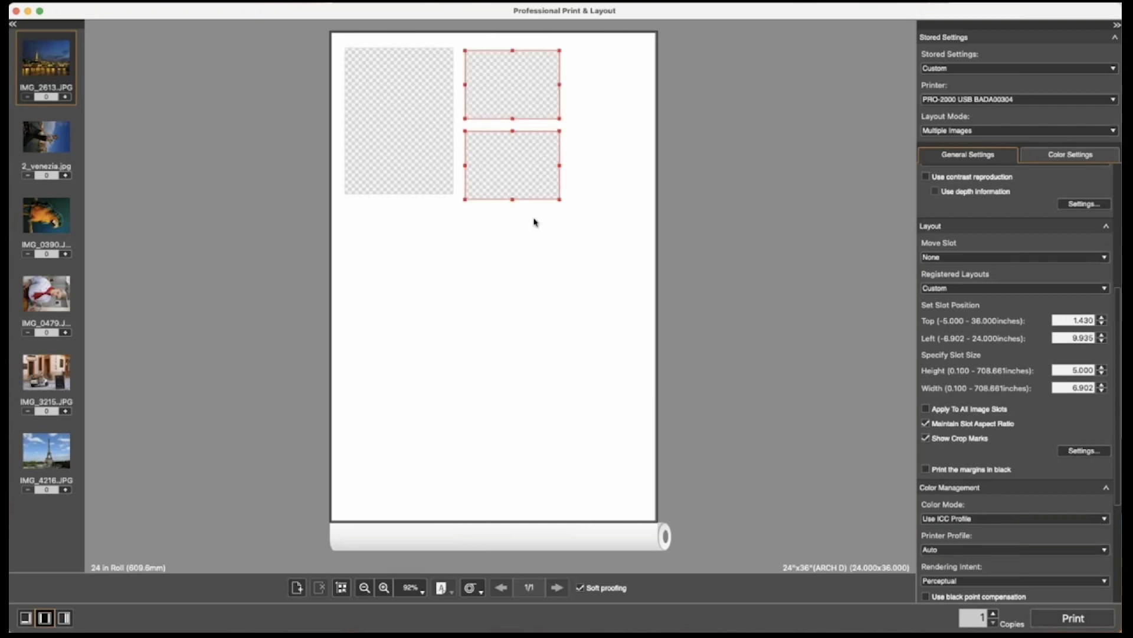
Step: Try the Center Vertically alignment on the two small slots and undo it
{"action": "right_click", "coordinate": [516, 174]}
{"action": "mouse_move", "coordinate": [551, 224]}
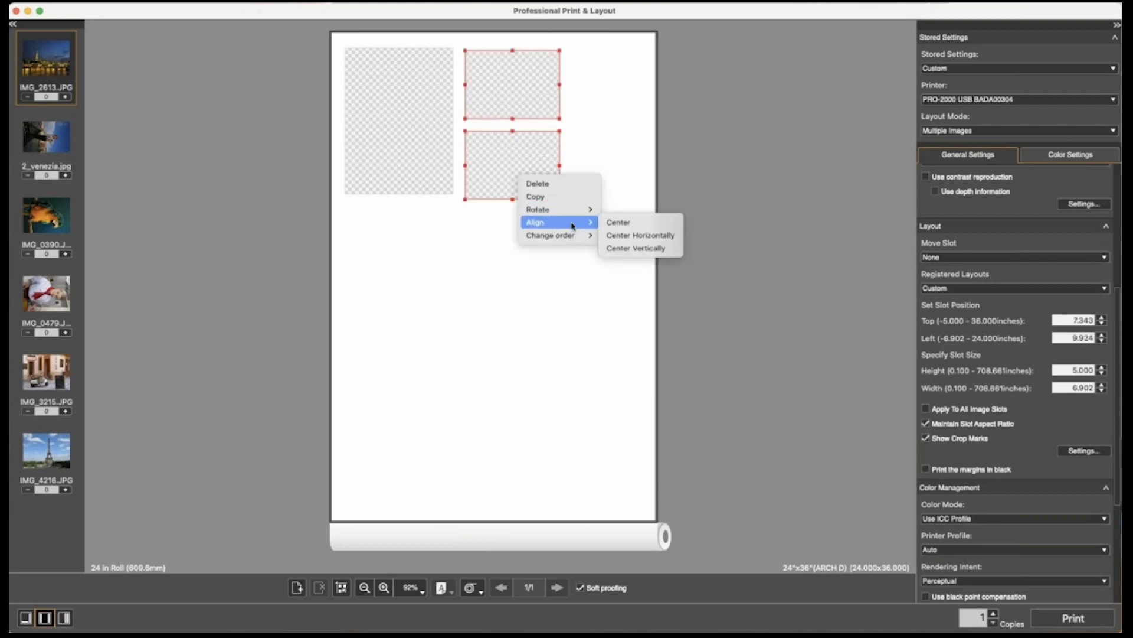
{"action": "left_click", "coordinate": [637, 248]}
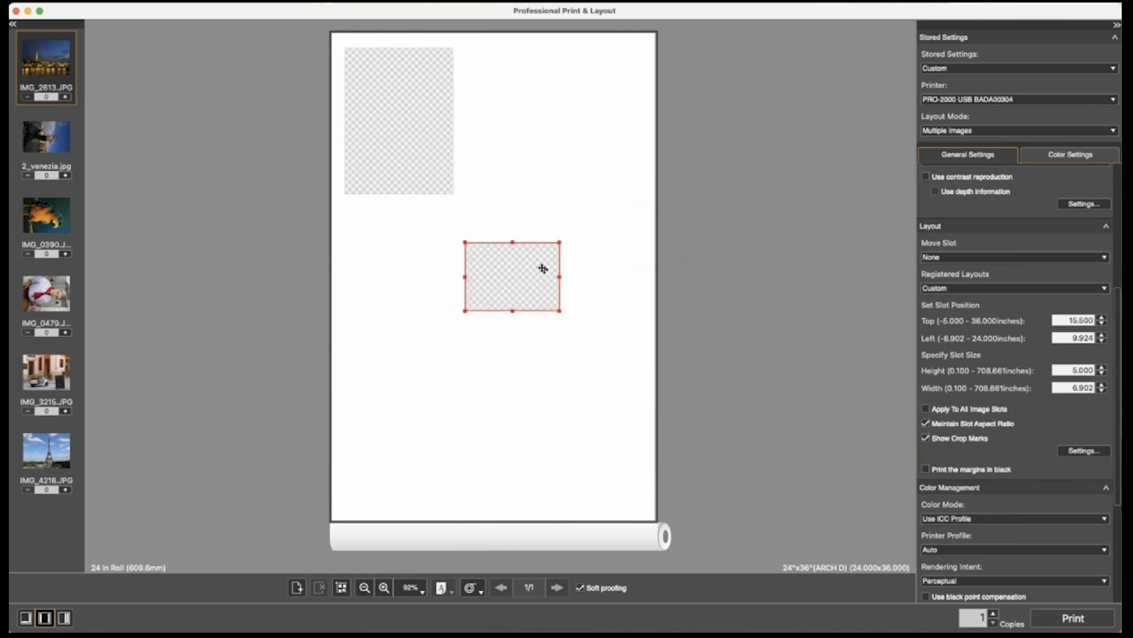
{"action": "left_click_drag", "start_coordinate": [544, 269], "coordinate": [543, 77]}
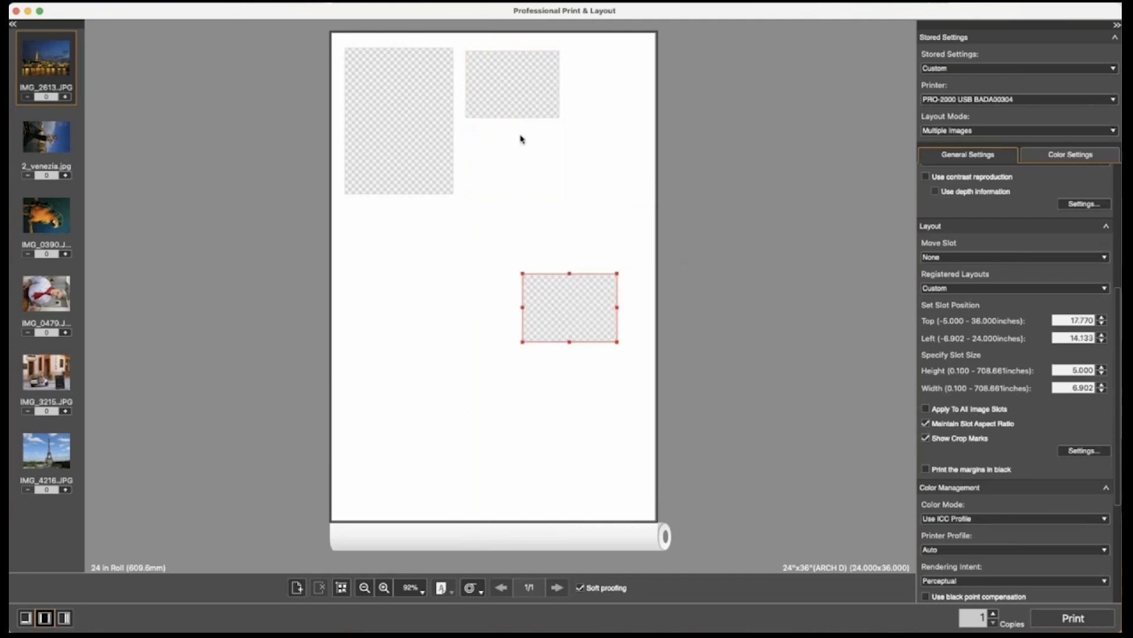
Step: Stack the two small slots, align them with Center Horizontally and move the pair beside the tall slot, about 9.6 inches from left
{"action": "left_click_drag", "start_coordinate": [572, 319], "coordinate": [516, 166]}
{"action": "left_click", "coordinate": [518, 93]}
{"action": "right_click", "coordinate": [523, 96]}
{"action": "mouse_move", "coordinate": [582, 142]}
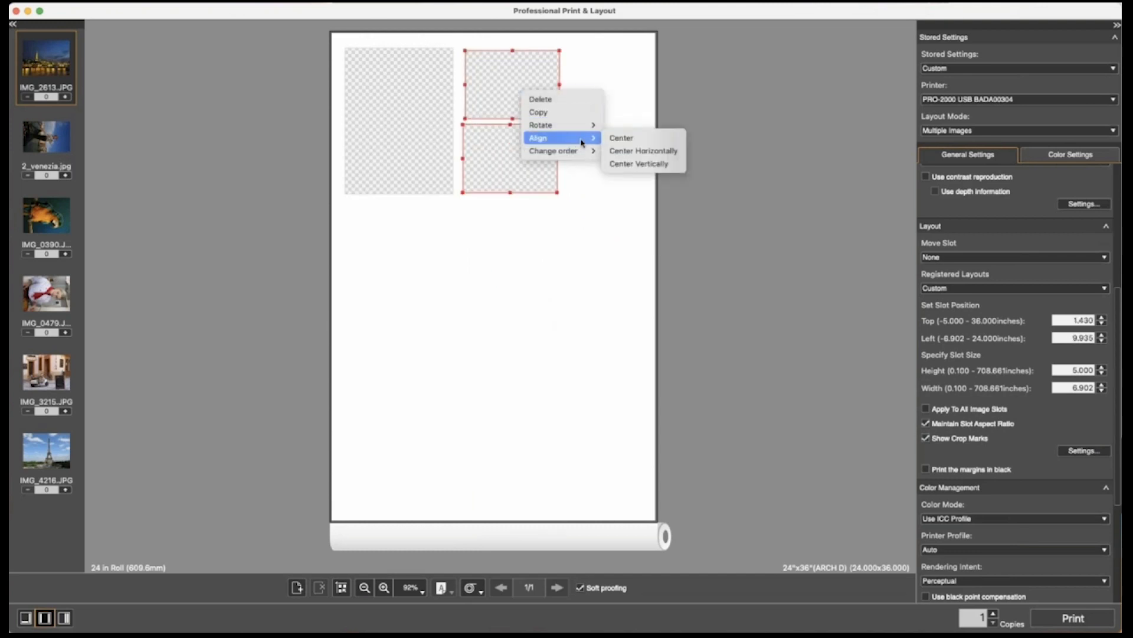
{"action": "left_click", "coordinate": [623, 151]}
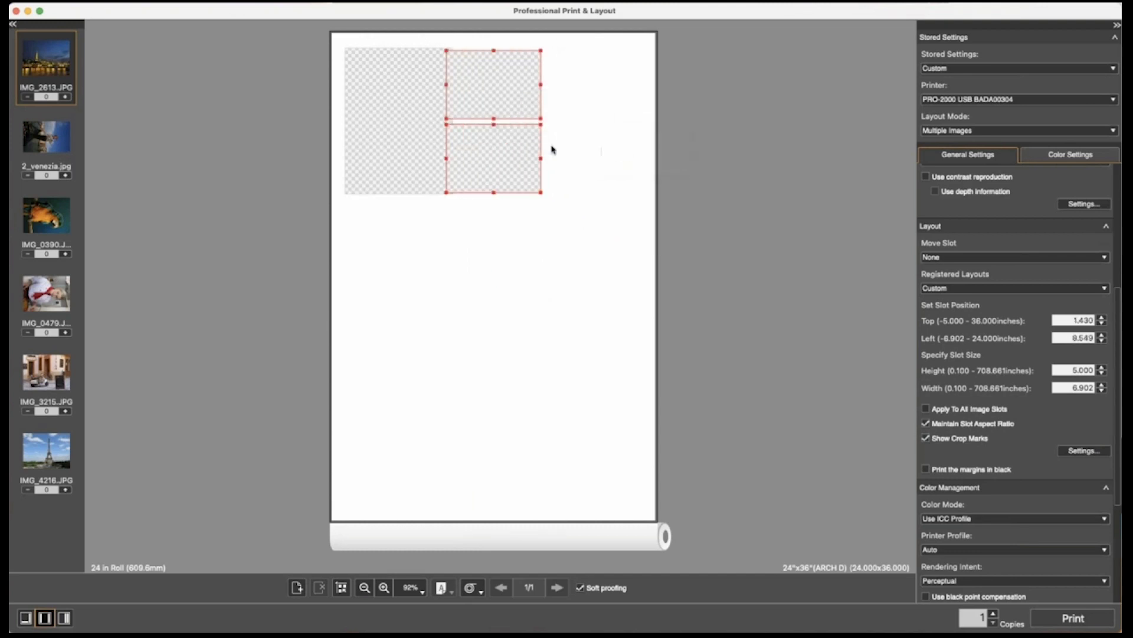
{"action": "left_click_drag", "start_coordinate": [516, 149], "coordinate": [529, 146]}
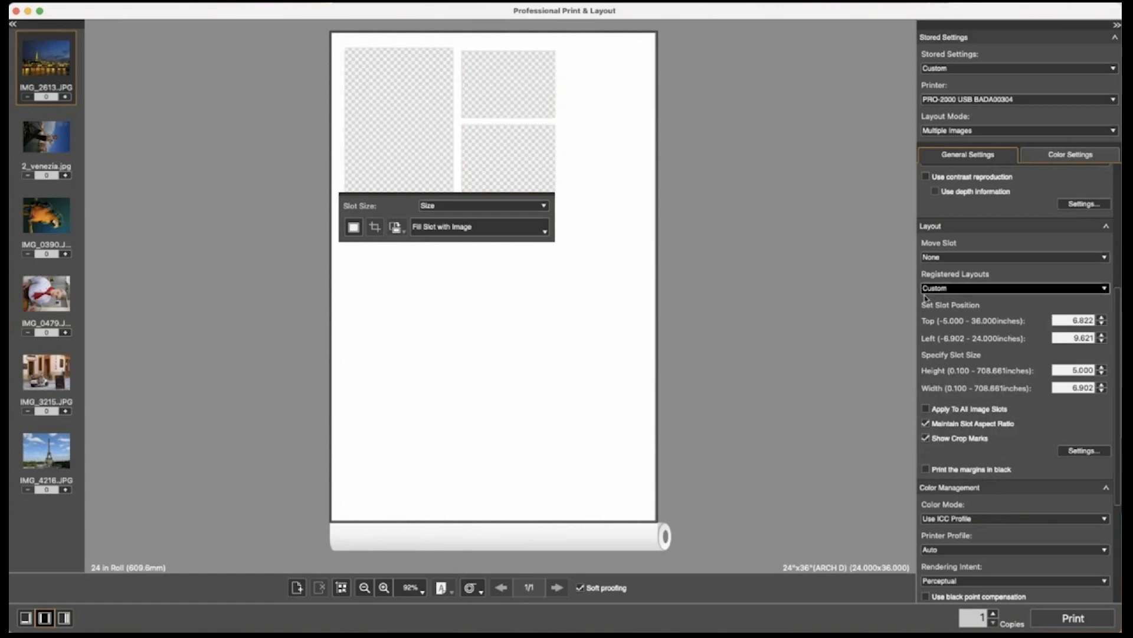
{"action": "left_click", "coordinate": [604, 295]}
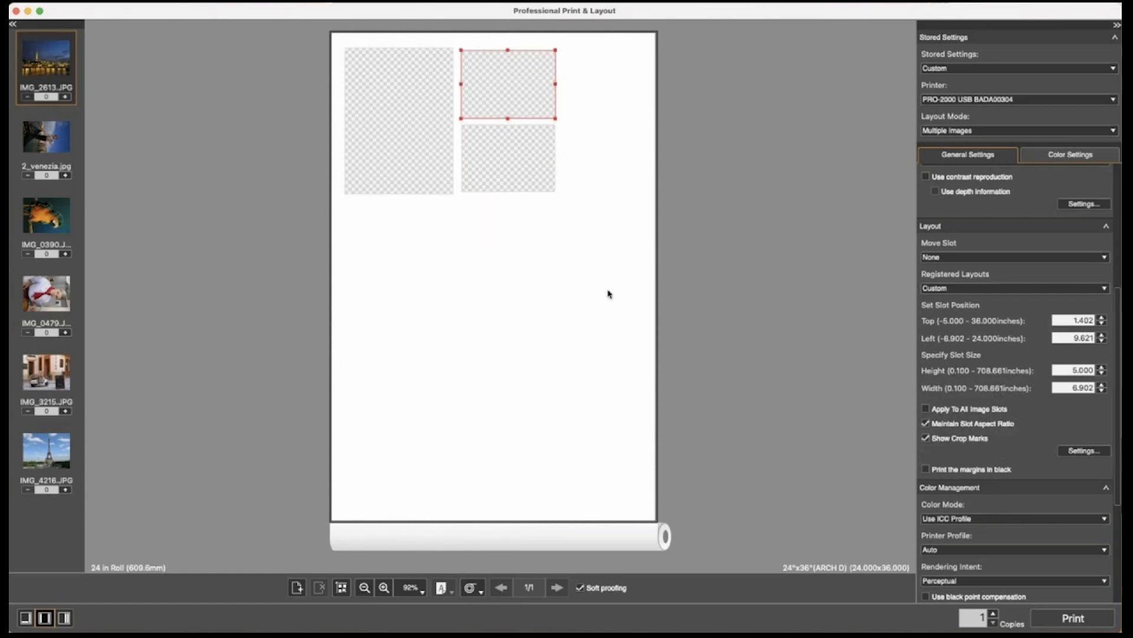
{"action": "double_click", "coordinate": [1071, 321]}
{"action": "type", "text": "1"}
{"action": "key", "text": "Return"}
{"action": "left_click", "coordinate": [519, 290]}
{"action": "key", "text": "super+z"}
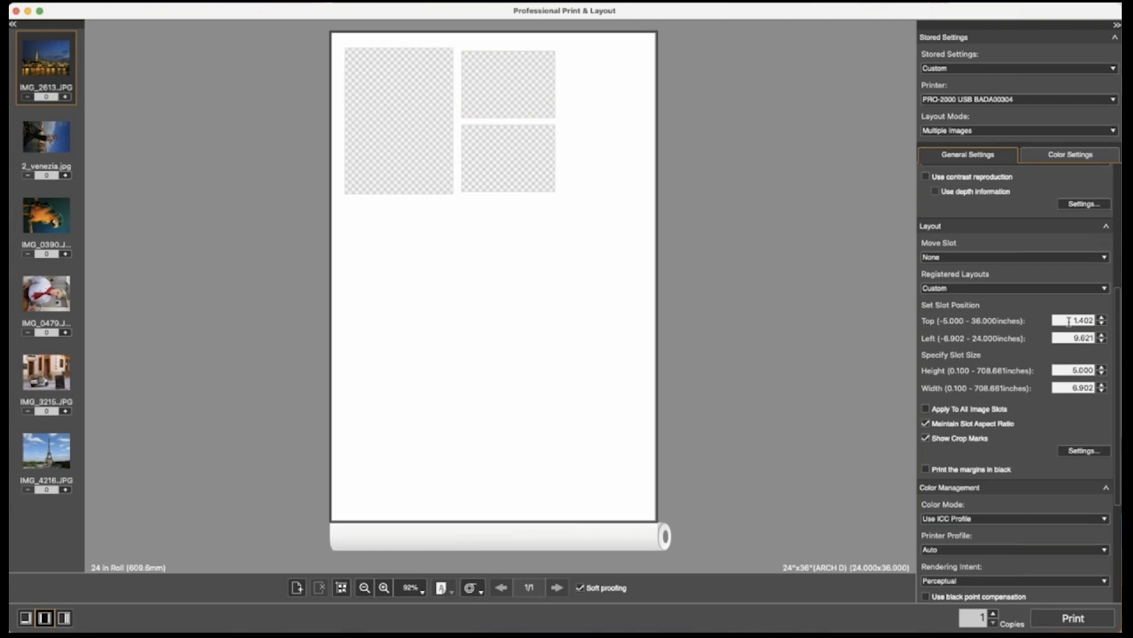
Step: Set the top position of the upper small slot to 1 inch
{"action": "left_click", "coordinate": [536, 107]}
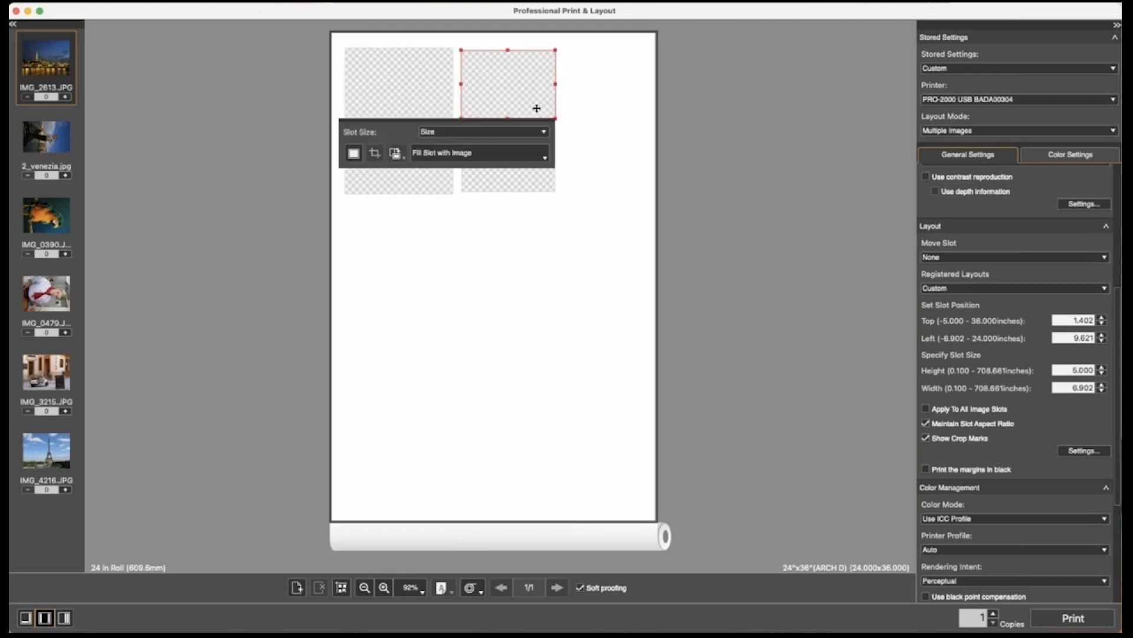
{"action": "left_click_drag", "start_coordinate": [1063, 320], "coordinate": [1117, 320]}
{"action": "type", "text": "1"}
{"action": "key", "text": "Return"}
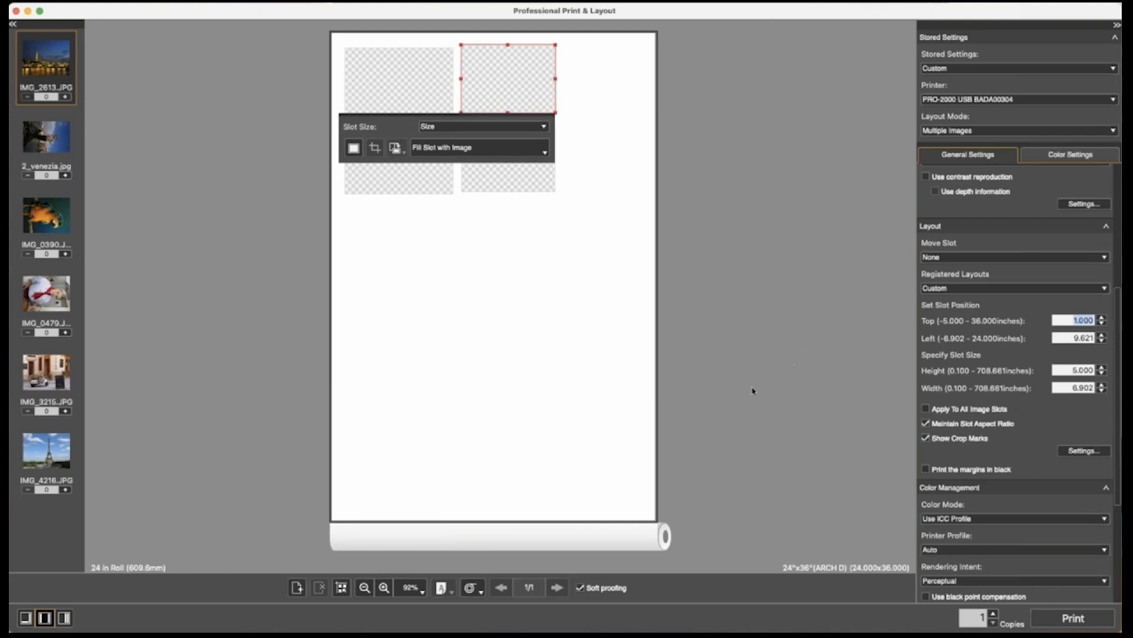
Step: Set the tall slot's top position to 1 inch and deselect it
{"action": "left_click", "coordinate": [423, 158]}
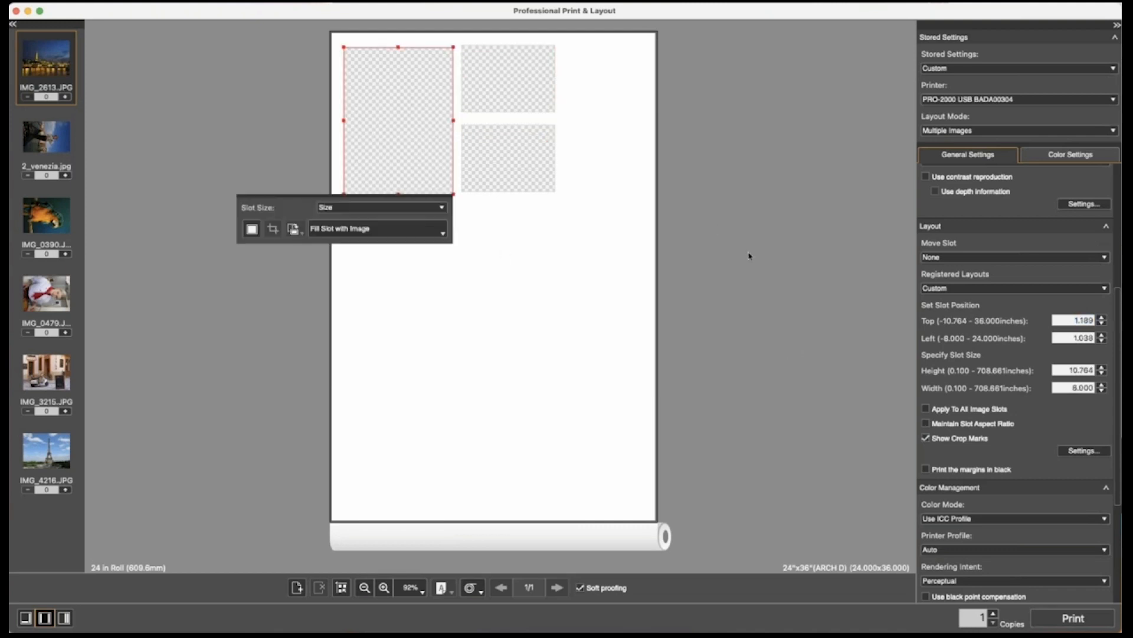
{"action": "double_click", "coordinate": [1070, 320]}
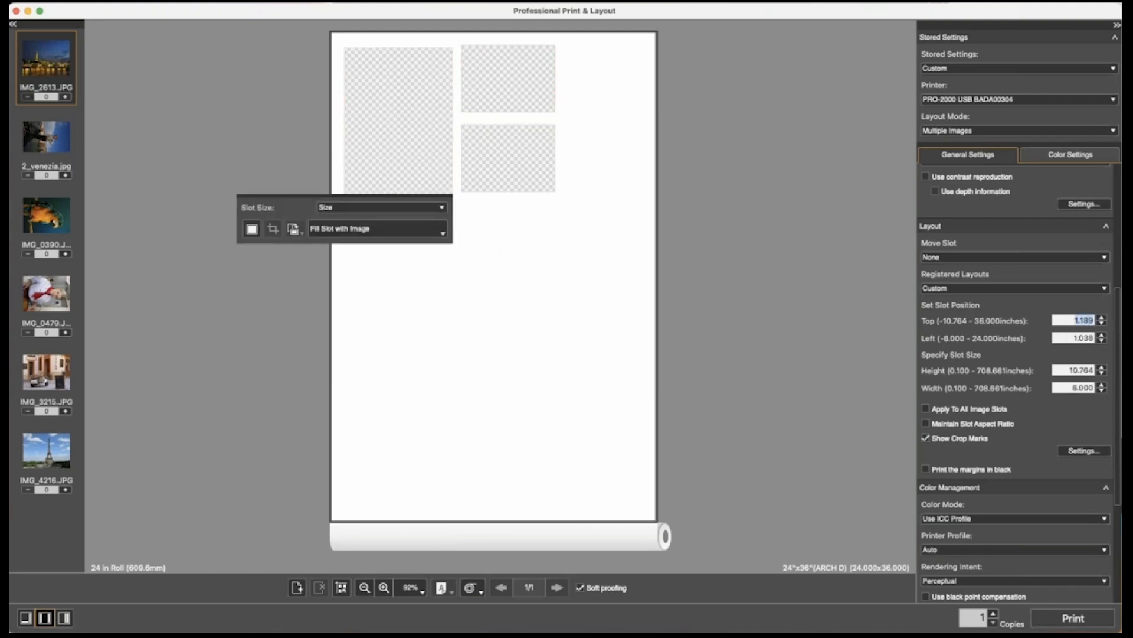
{"action": "type", "text": "1"}
{"action": "key", "text": "Return"}
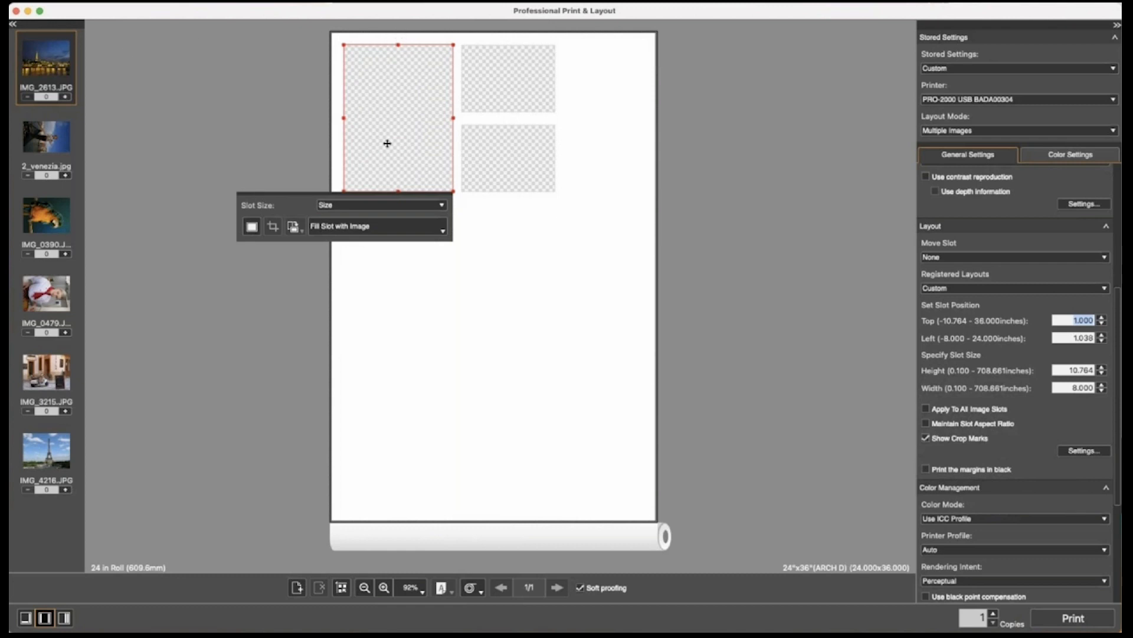
{"action": "left_click", "coordinate": [587, 348]}
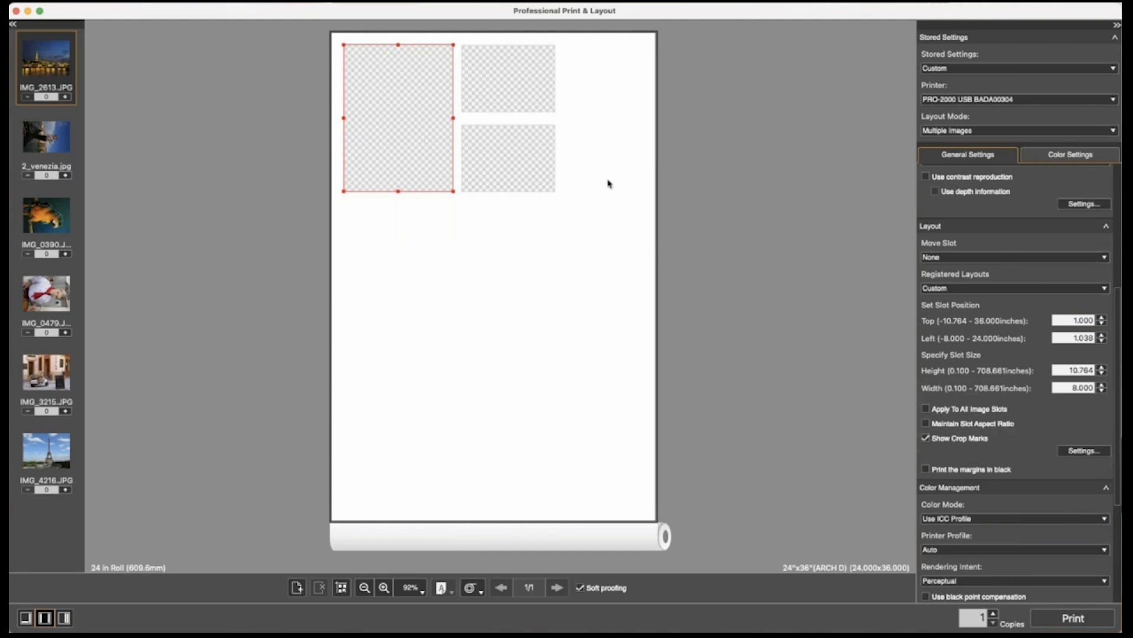
{"action": "left_click", "coordinate": [871, 307]}
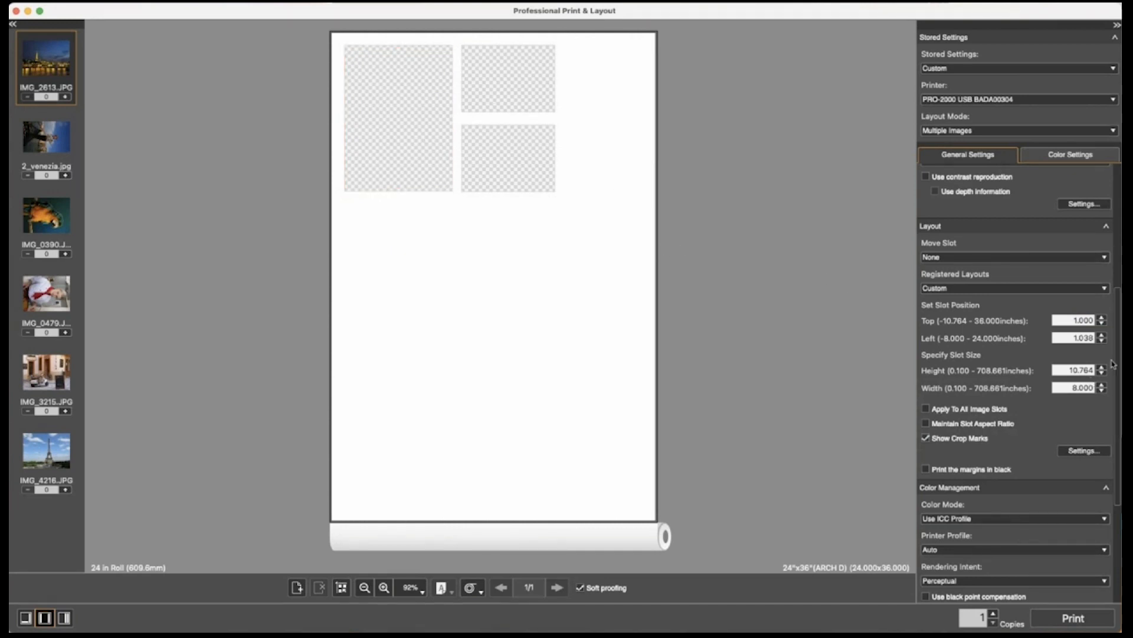
{"action": "left_click", "coordinate": [1105, 291]}
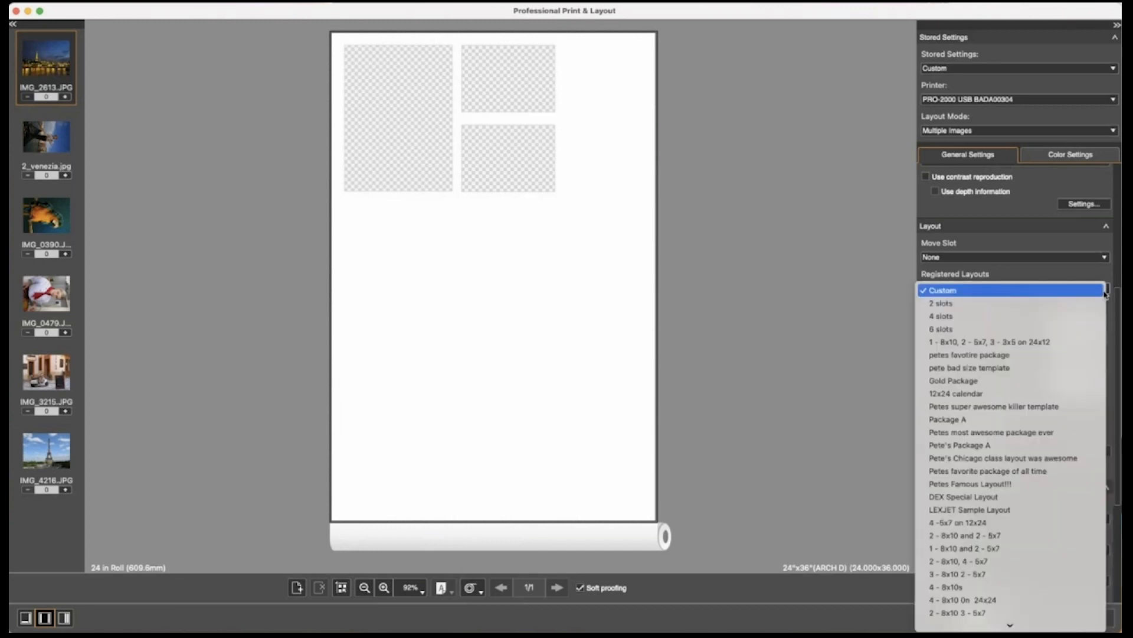
{"action": "left_click", "coordinate": [1091, 291]}
{"action": "left_click", "coordinate": [1107, 291]}
{"action": "left_click", "coordinate": [1105, 291]}
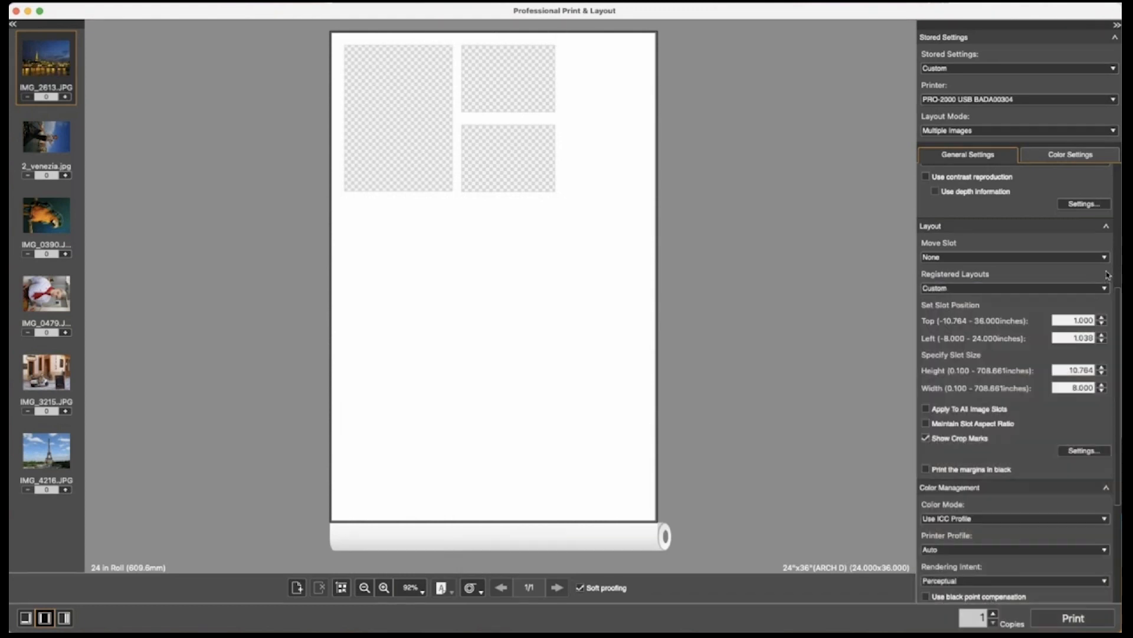
{"action": "left_click", "coordinate": [1106, 257]}
{"action": "left_click", "coordinate": [1106, 259]}
Step: Save the current three-slot arrangement as a registered layout named "Package ABC"
{"action": "left_click", "coordinate": [1106, 290]}
{"action": "mouse_move", "coordinate": [1067, 625]}
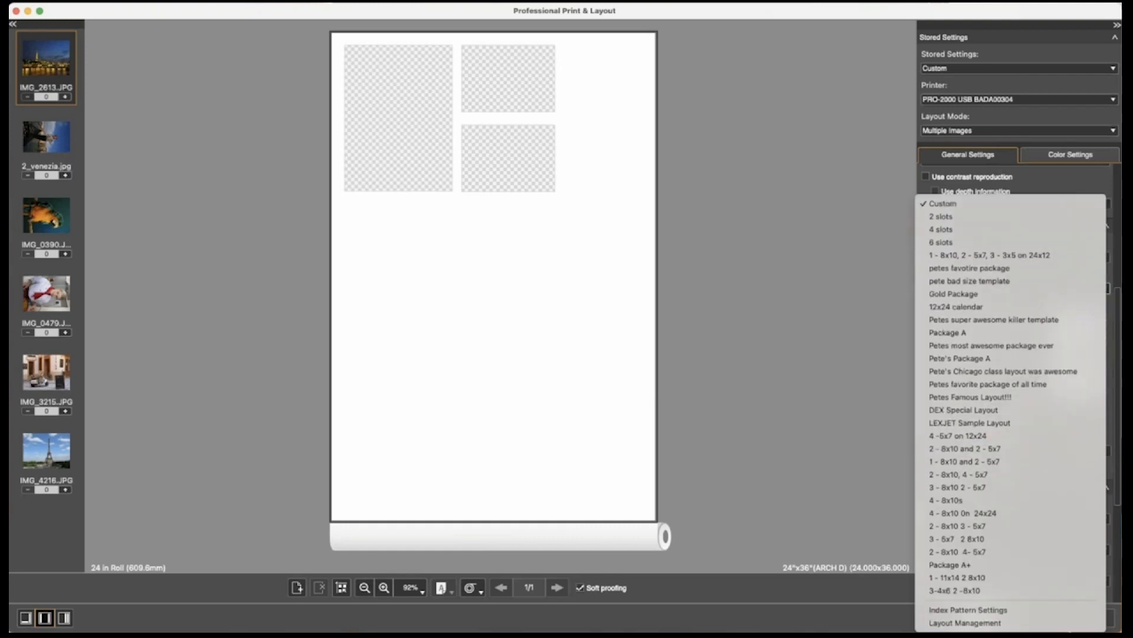
{"action": "left_click", "coordinate": [1063, 621]}
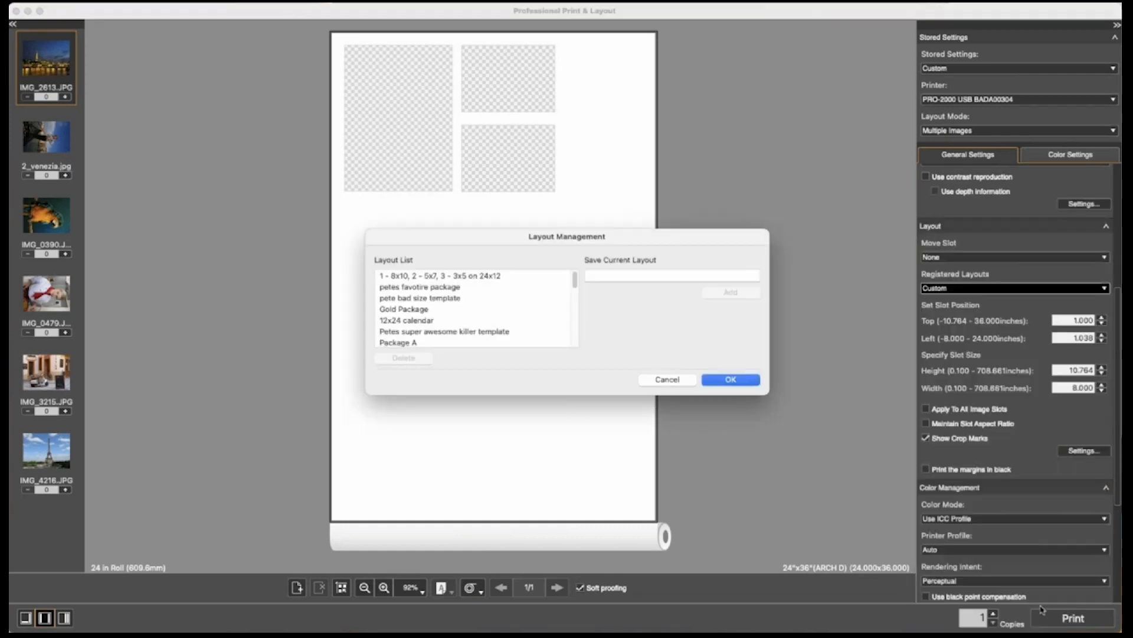
{"action": "left_click", "coordinate": [650, 275]}
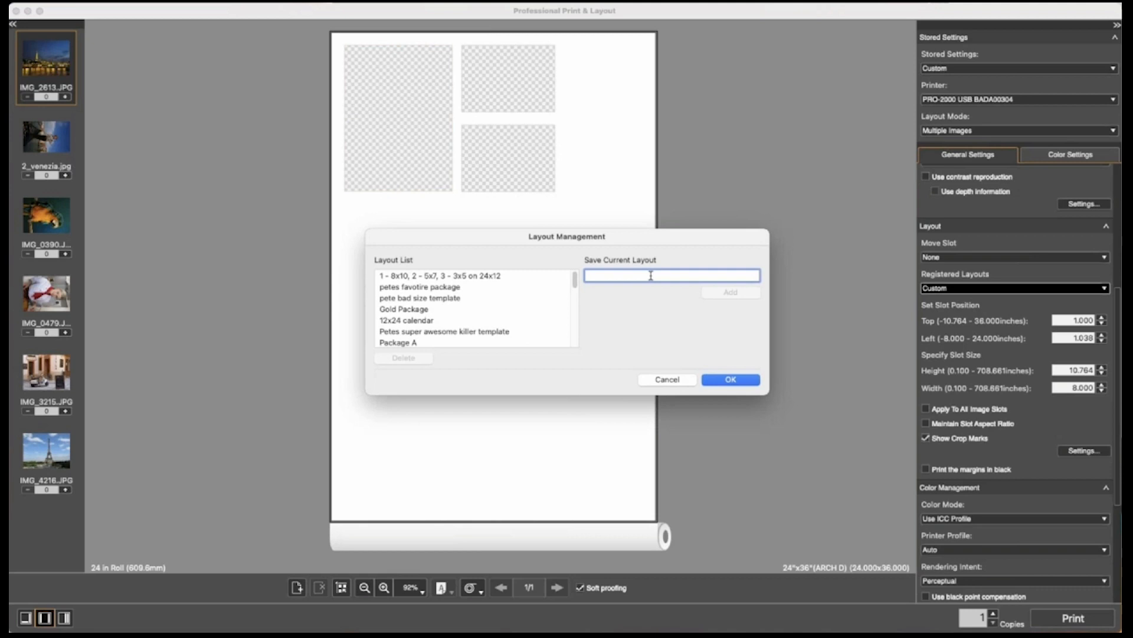
{"action": "type", "text": "Package ABC"}
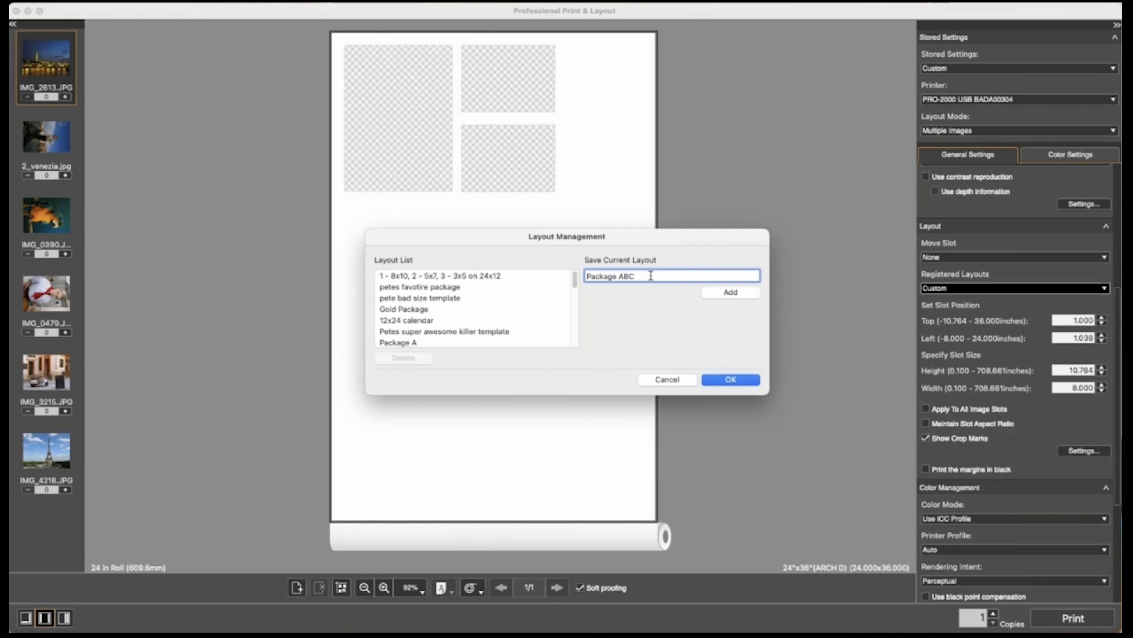
{"action": "left_click", "coordinate": [737, 293]}
{"action": "left_click", "coordinate": [739, 381]}
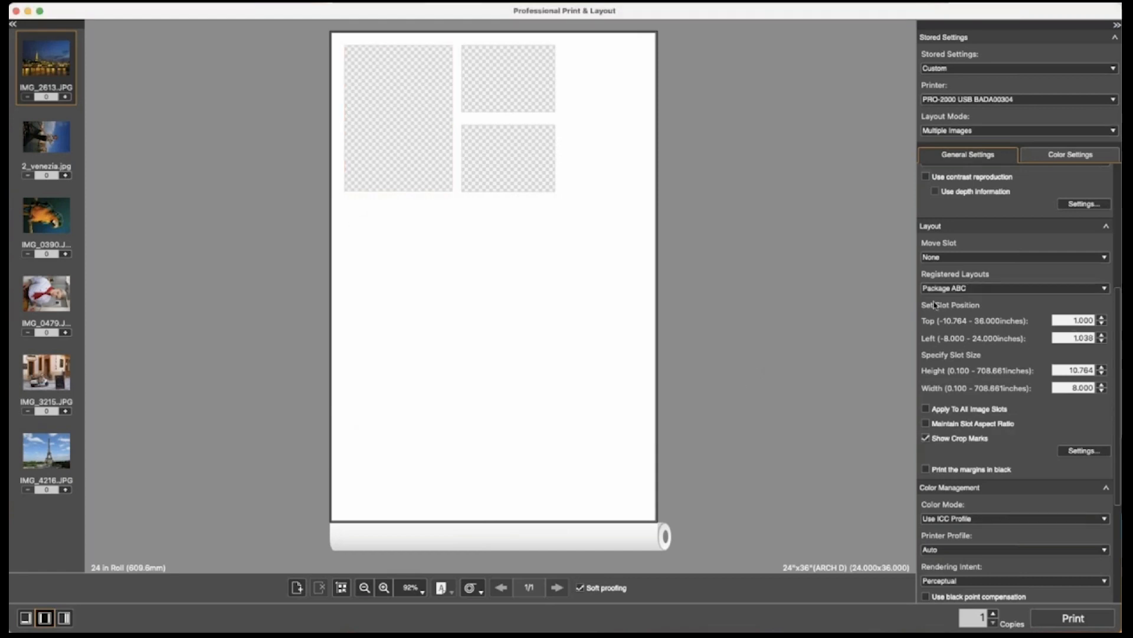
Step: Look through the registered layouts and choose Package ABC
{"action": "left_click", "coordinate": [1099, 289]}
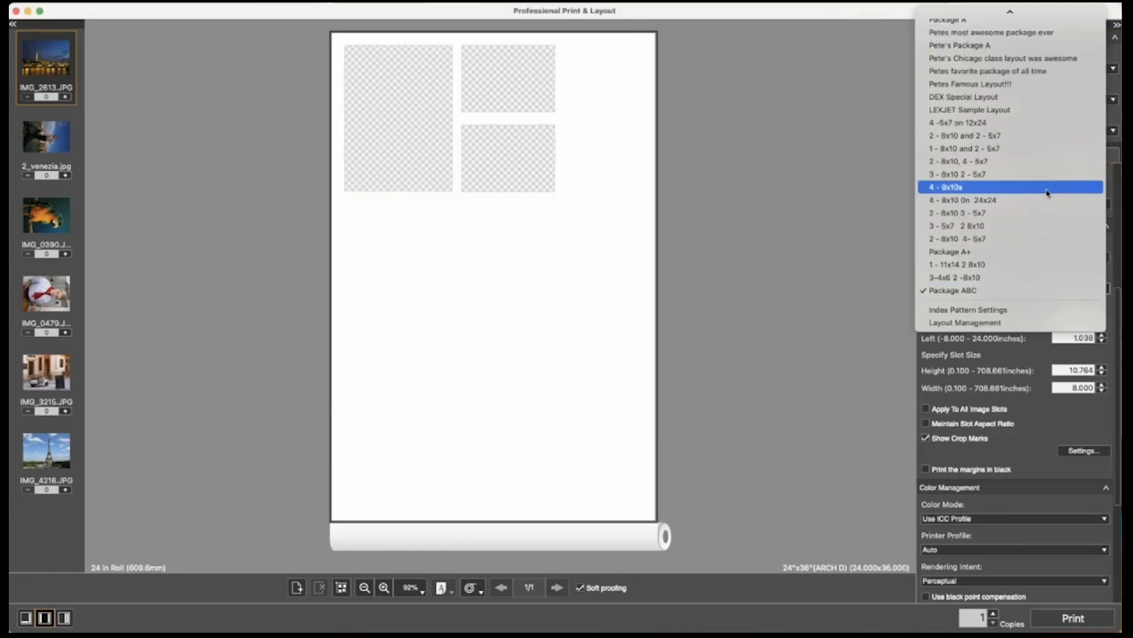
{"action": "left_click", "coordinate": [742, 336]}
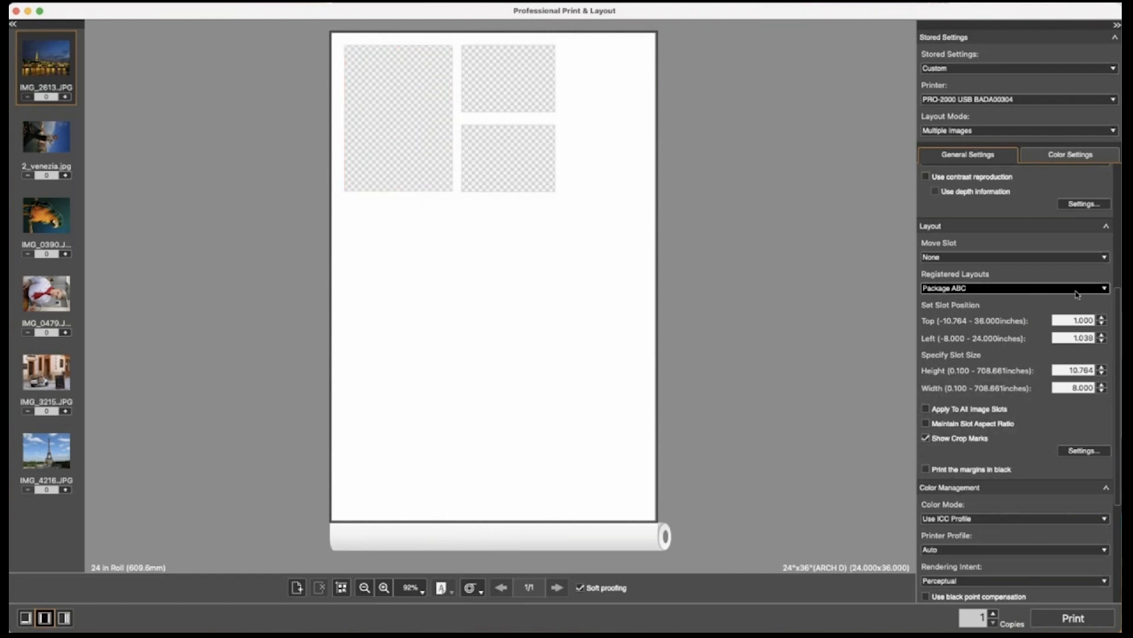
{"action": "left_click", "coordinate": [1106, 290]}
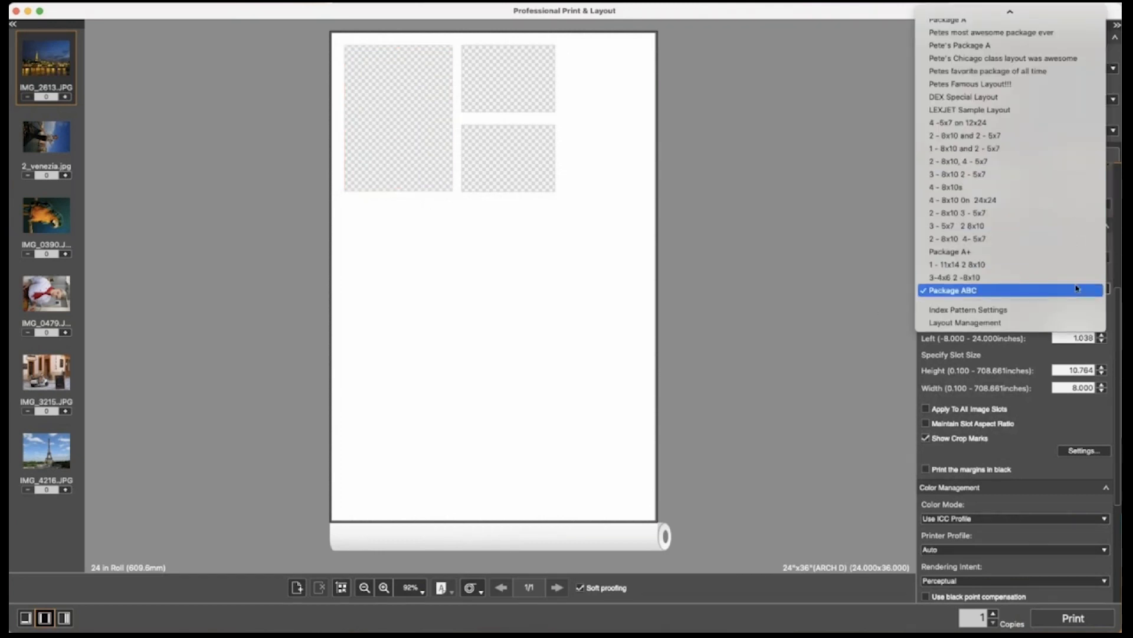
{"action": "left_click", "coordinate": [1004, 289]}
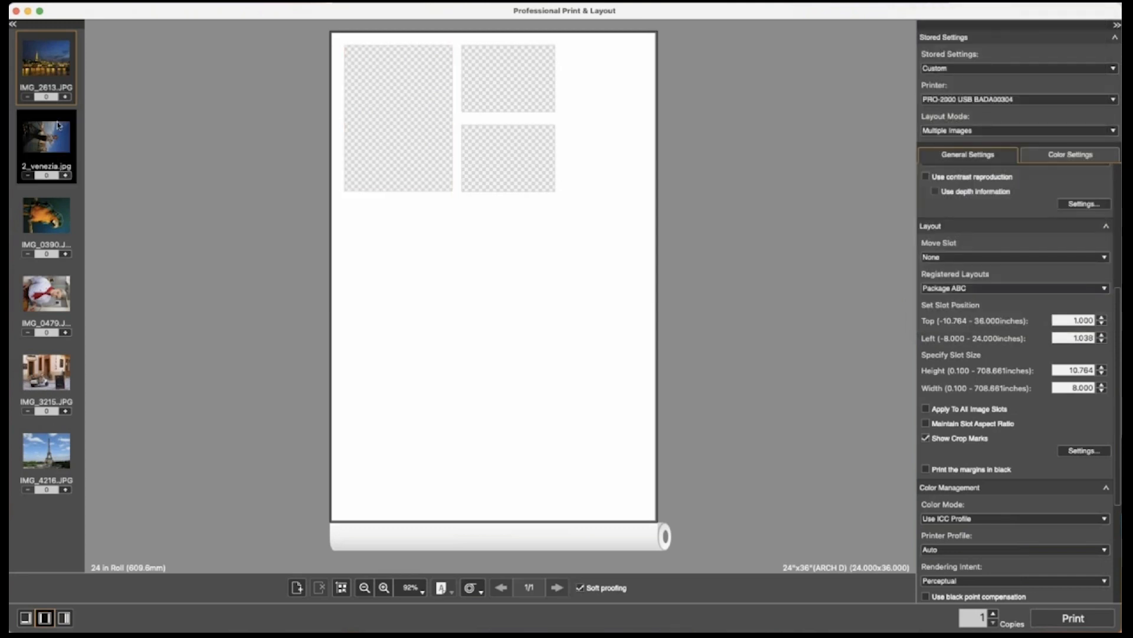
Step: Fill all three slots with copies of the night skyline image IMG_2613.JPG
{"action": "left_click", "coordinate": [65, 97]}
{"action": "left_click", "coordinate": [66, 97]}
{"action": "left_click", "coordinate": [66, 97]}
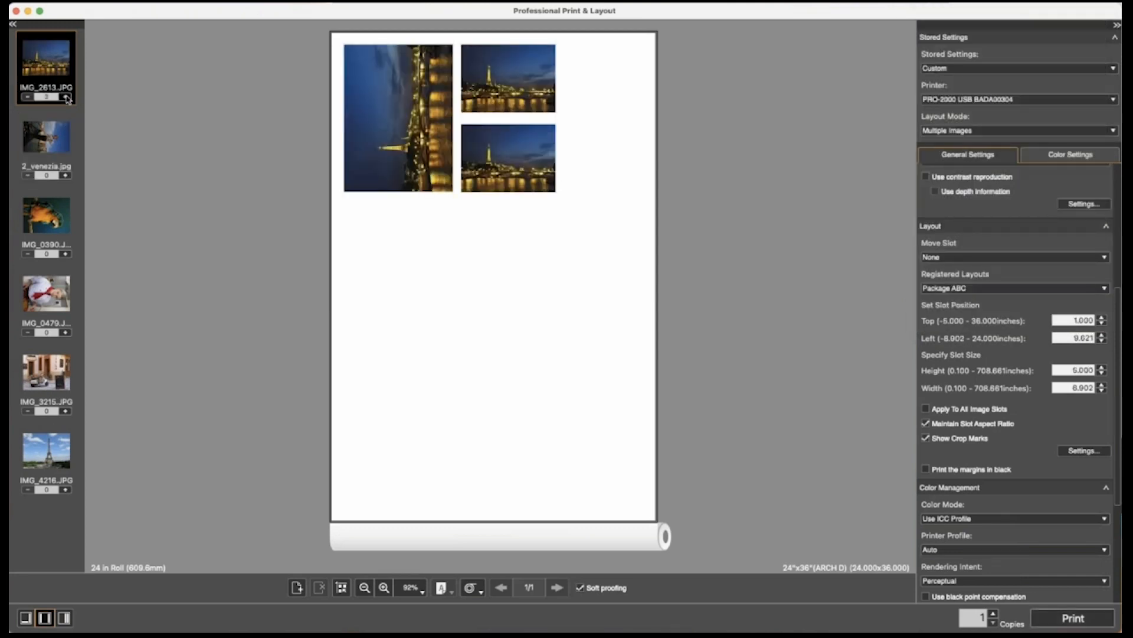
Step: Reduce IMG_2613.JPG to one copy and fill the two small slots with one copy each of the Venezia image and the parrot image
{"action": "left_click", "coordinate": [28, 97]}
{"action": "left_click", "coordinate": [28, 97]}
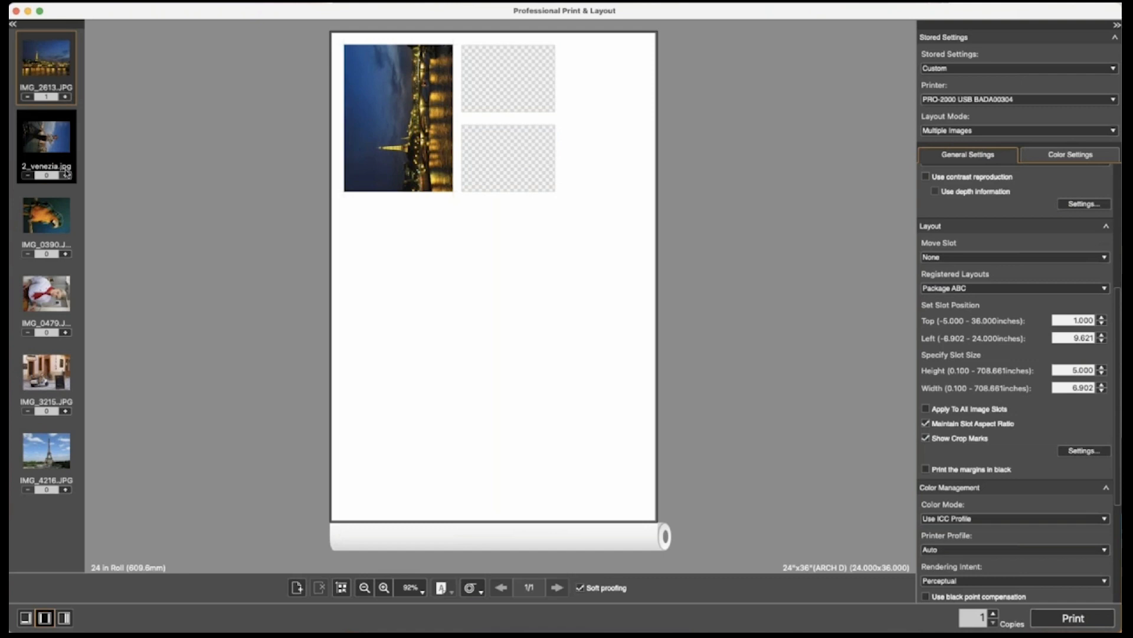
{"action": "left_click", "coordinate": [66, 176]}
{"action": "left_click", "coordinate": [66, 254]}
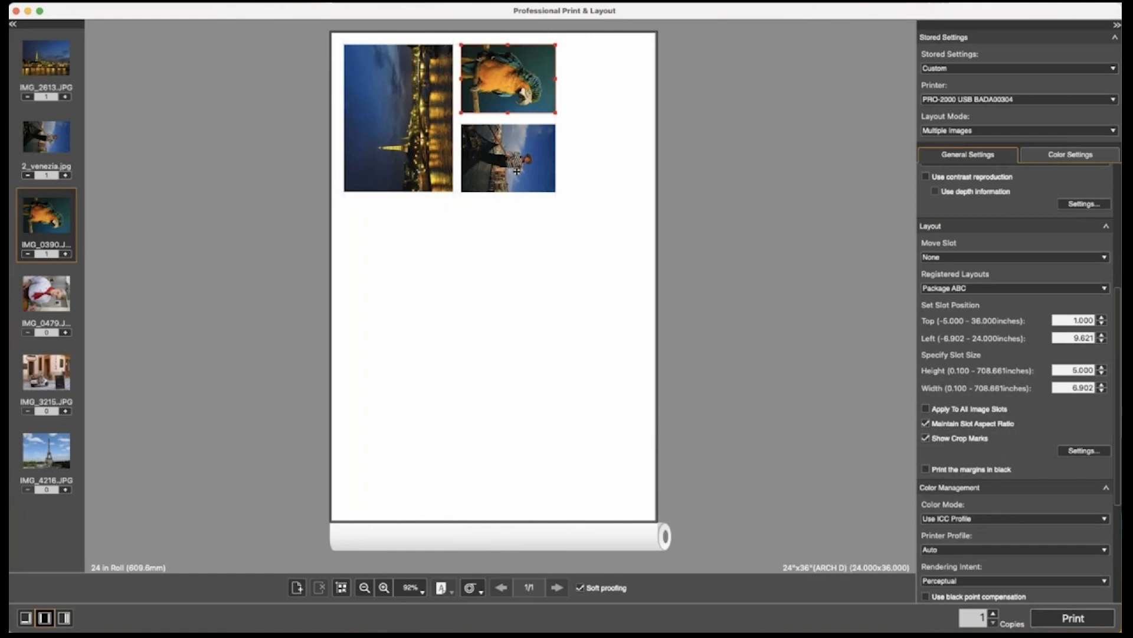
{"action": "mouse_move", "coordinate": [517, 171]}
{"action": "mouse_move", "coordinate": [534, 102]}
Step: Open the dialog for saving the current settings as a stored setting and cancel it
{"action": "left_click", "coordinate": [1004, 68]}
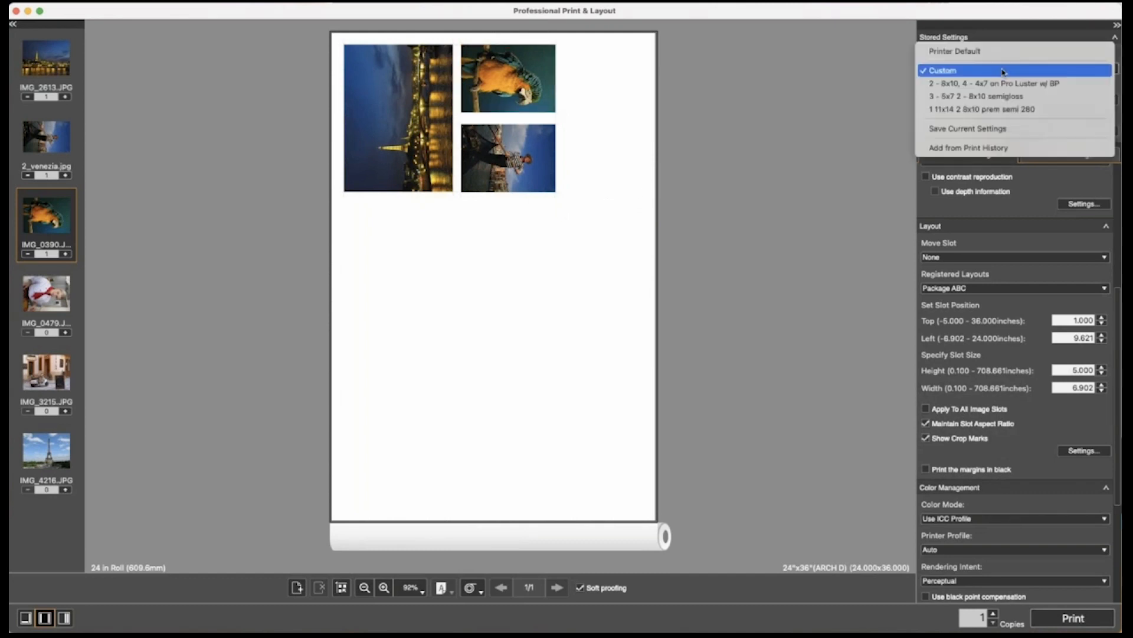
{"action": "left_click", "coordinate": [1008, 130]}
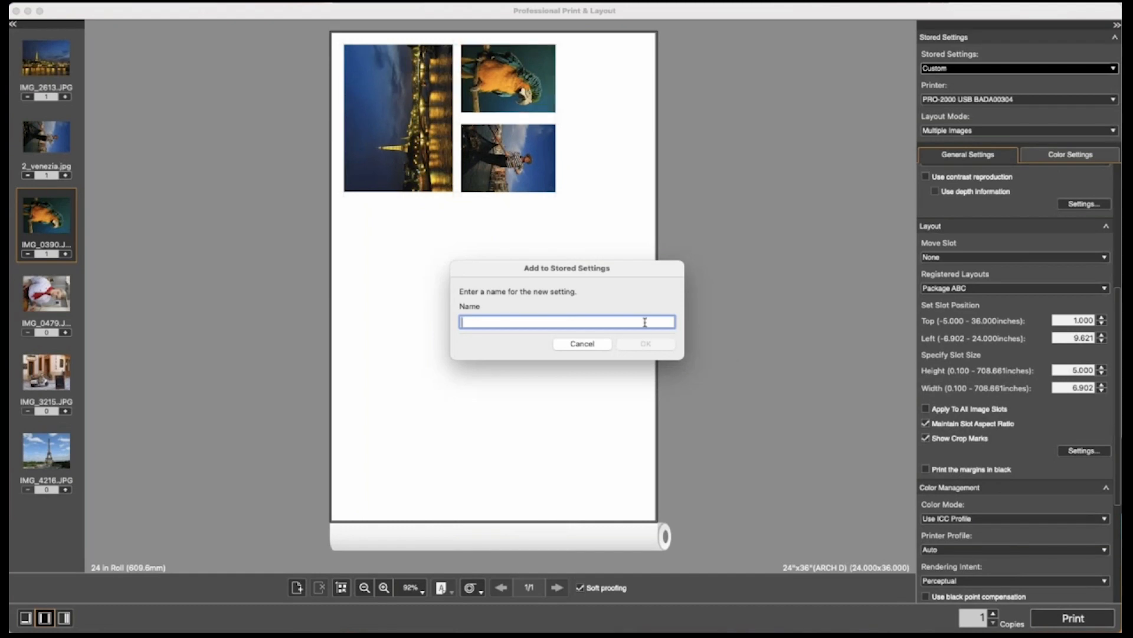
{"action": "left_click", "coordinate": [585, 344]}
Step: Examine the general settings of a past job in Add from Print History, and cancel without adding it
{"action": "left_click", "coordinate": [1088, 69]}
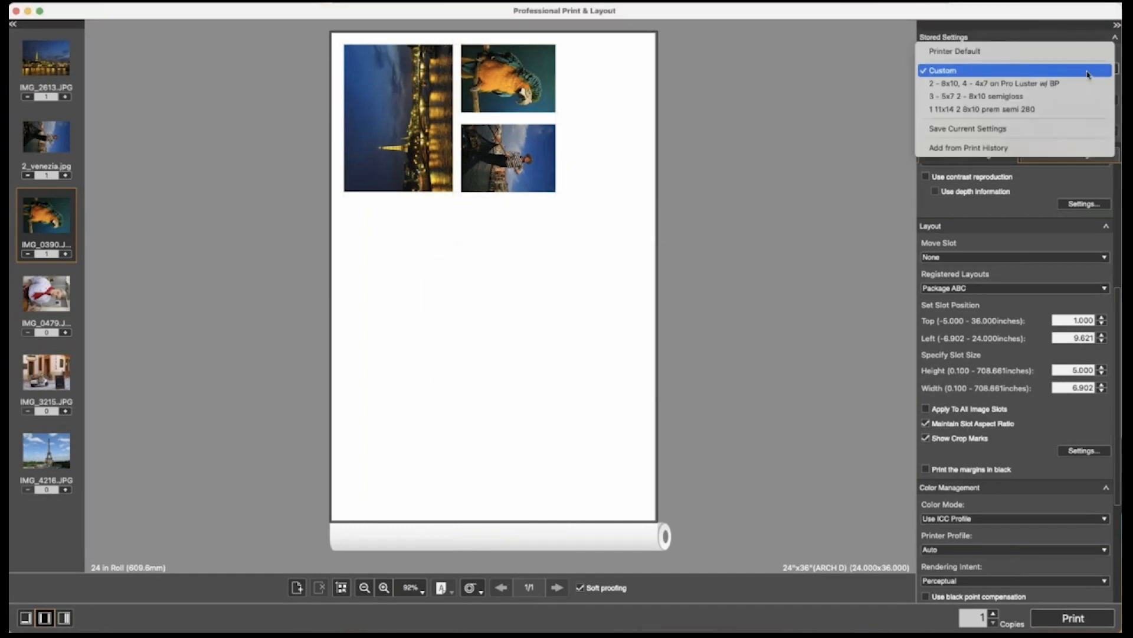
{"action": "left_click", "coordinate": [1071, 150]}
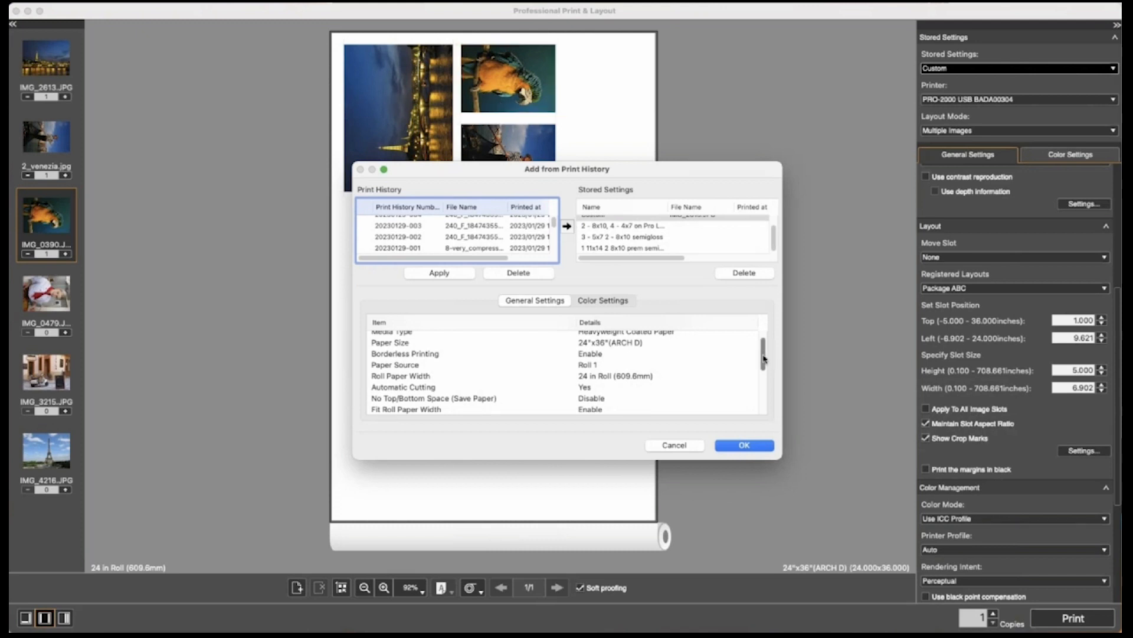
{"action": "left_click_drag", "start_coordinate": [764, 358], "coordinate": [763, 350]}
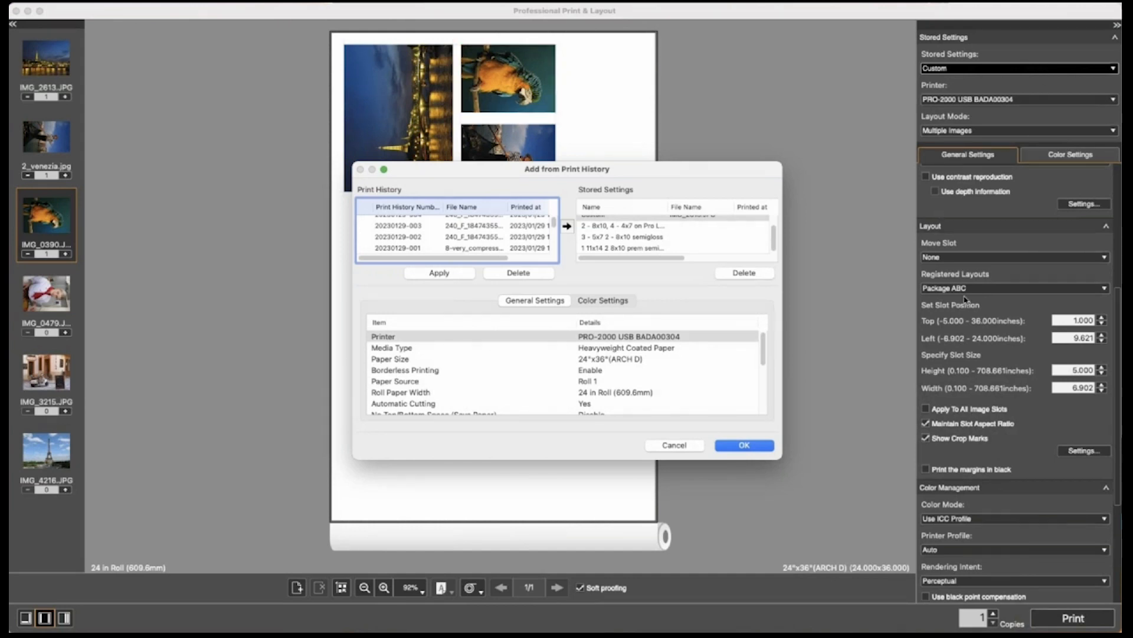
{"action": "left_click", "coordinate": [675, 446]}
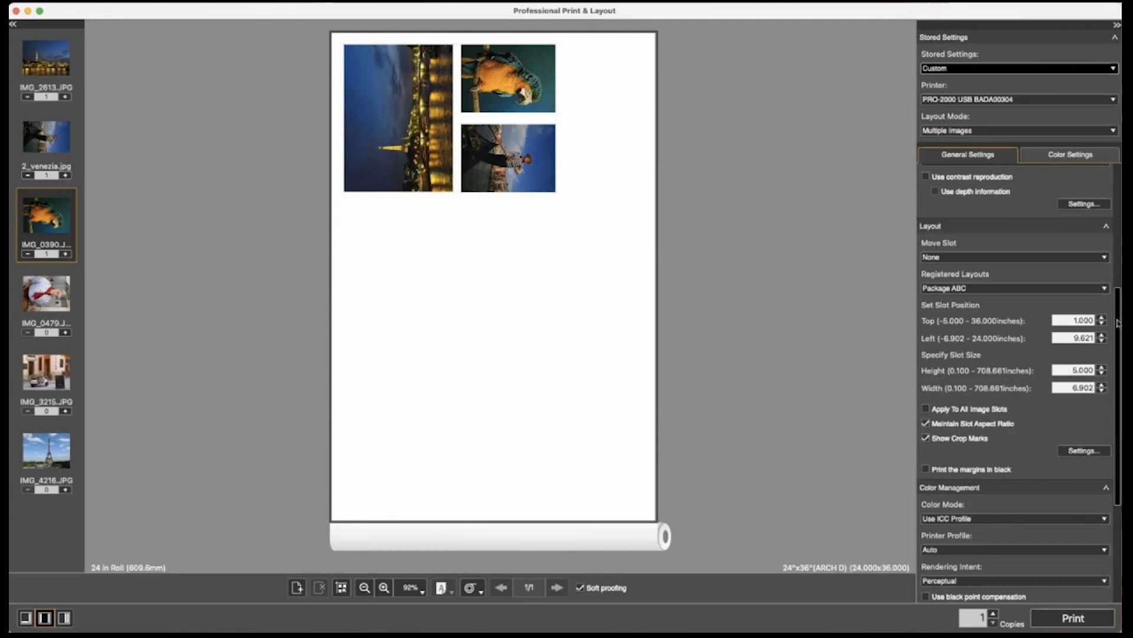
Step: Examine the color mode, printer profile and rendering intent options in Color Management without changing them
{"action": "left_click_drag", "start_coordinate": [1117, 292], "coordinate": [1117, 386]}
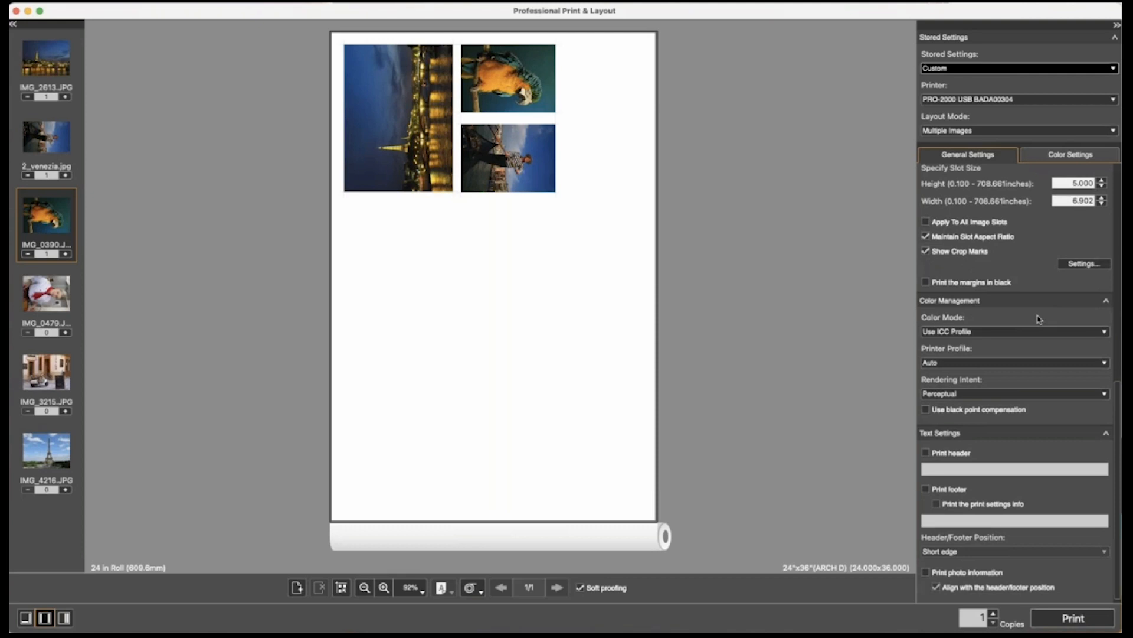
{"action": "left_click", "coordinate": [1106, 329]}
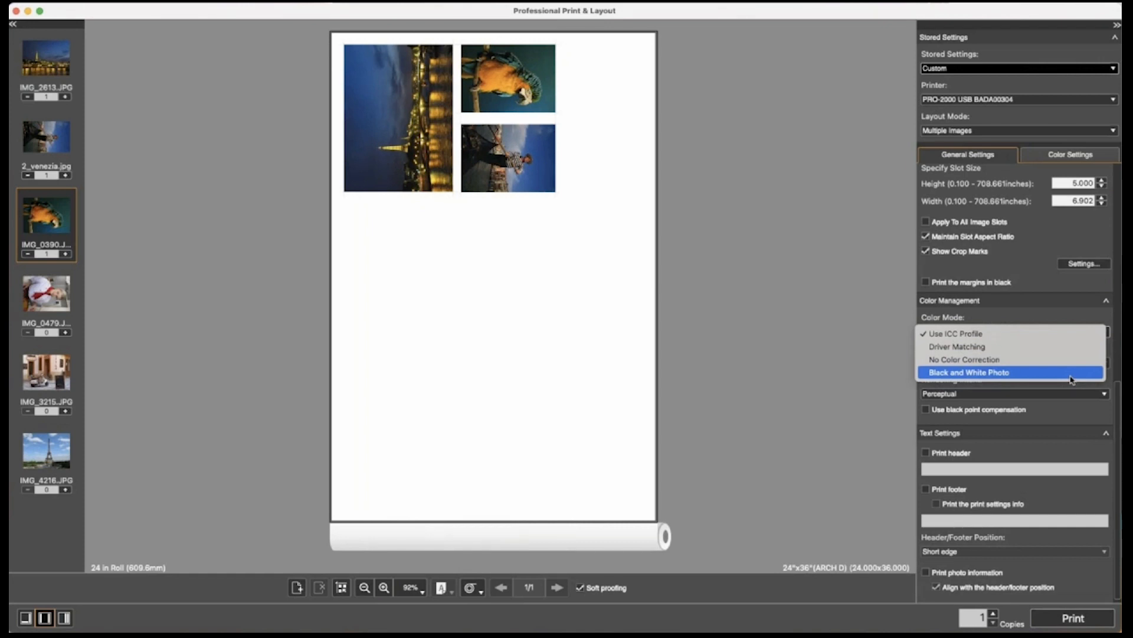
{"action": "left_click", "coordinate": [1054, 316]}
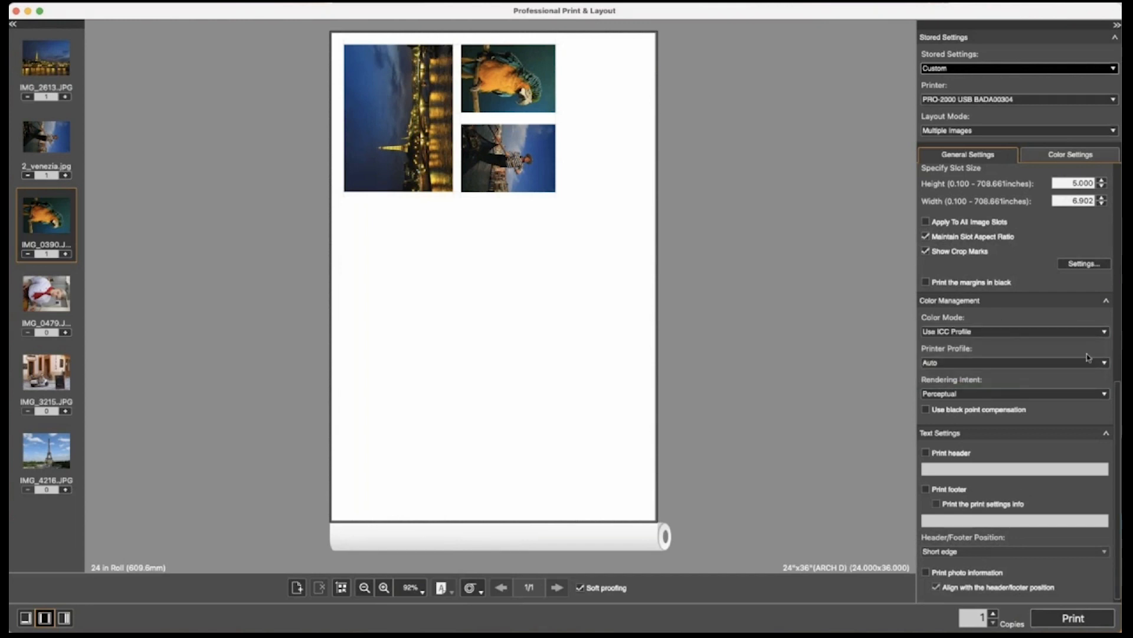
{"action": "left_click", "coordinate": [1105, 363]}
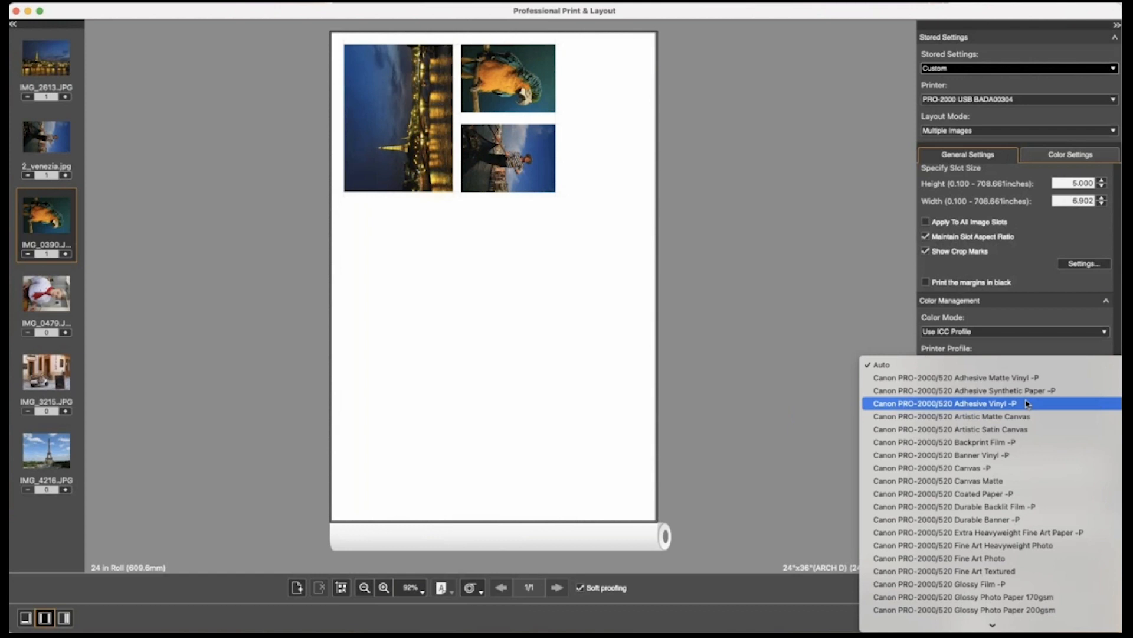
{"action": "left_click", "coordinate": [1026, 350]}
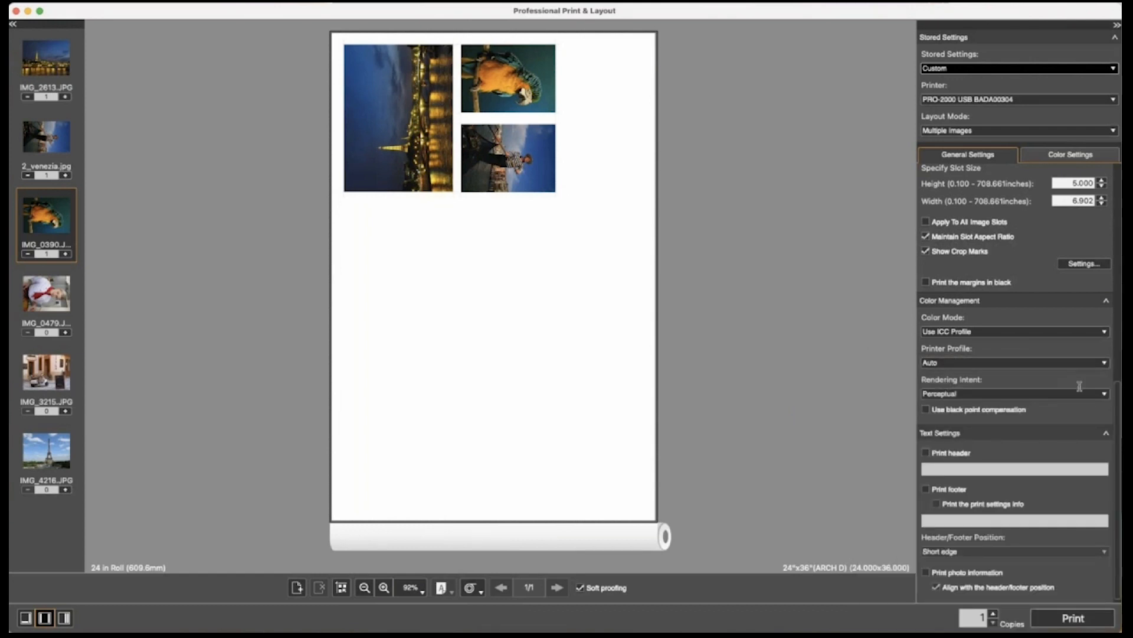
{"action": "left_click", "coordinate": [1104, 394]}
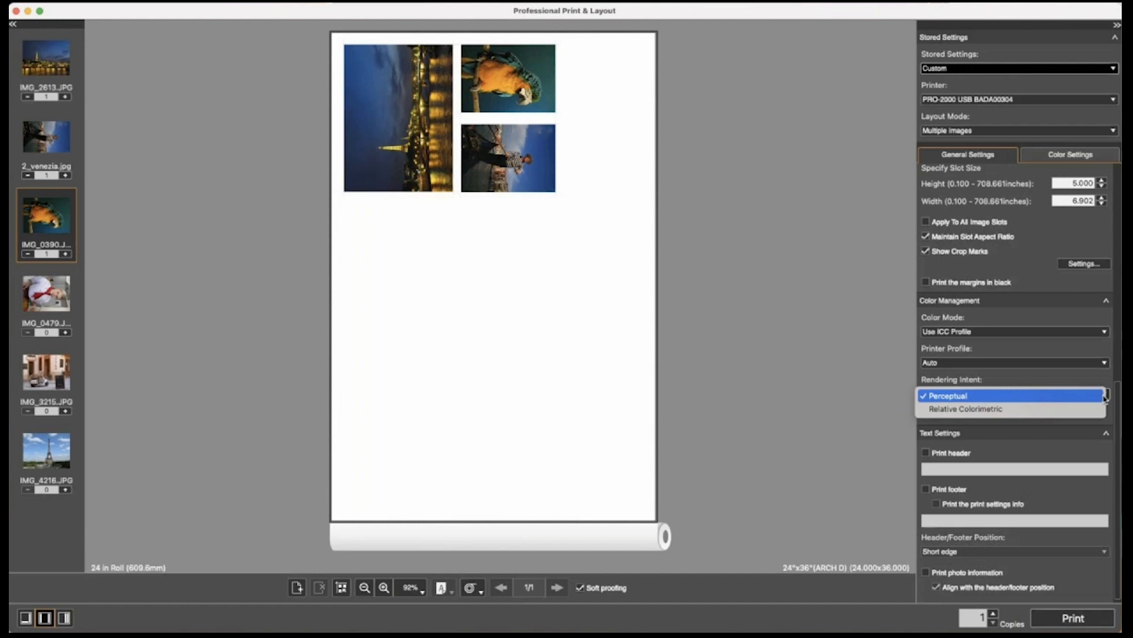
{"action": "left_click", "coordinate": [1104, 396]}
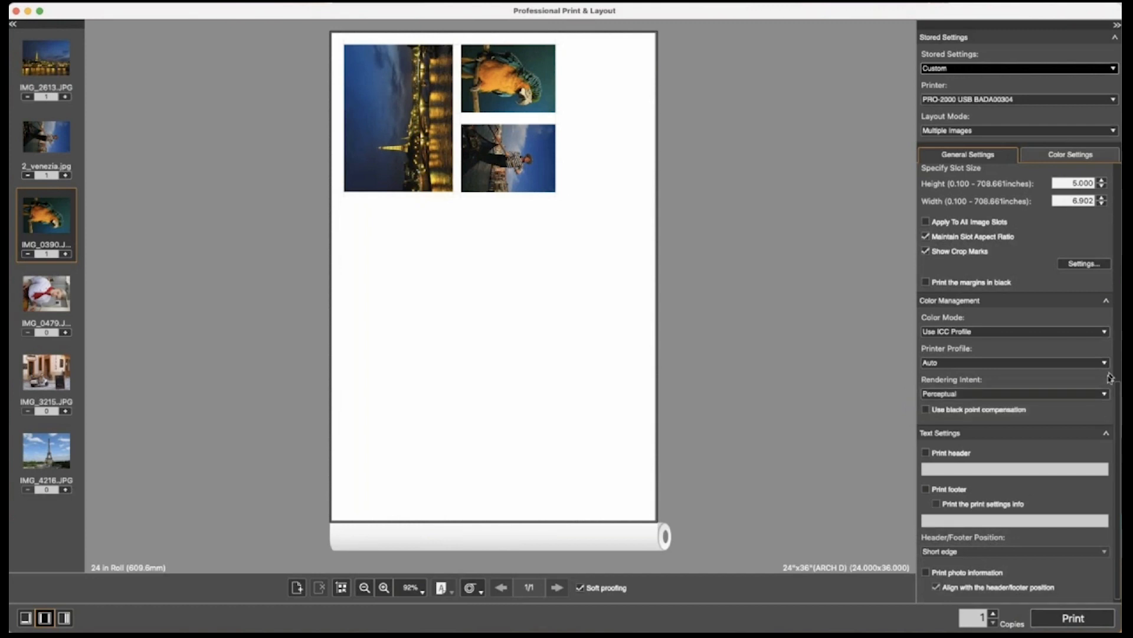
{"action": "left_click", "coordinate": [1063, 413]}
Step: Switch the layout mode to Multiple Images (Auto Nesting) and set the copies of IMG_0390, 2_venezia.jpg and IMG_2613.JPG to 0
{"action": "left_click_drag", "start_coordinate": [1117, 458], "coordinate": [1117, 230]}
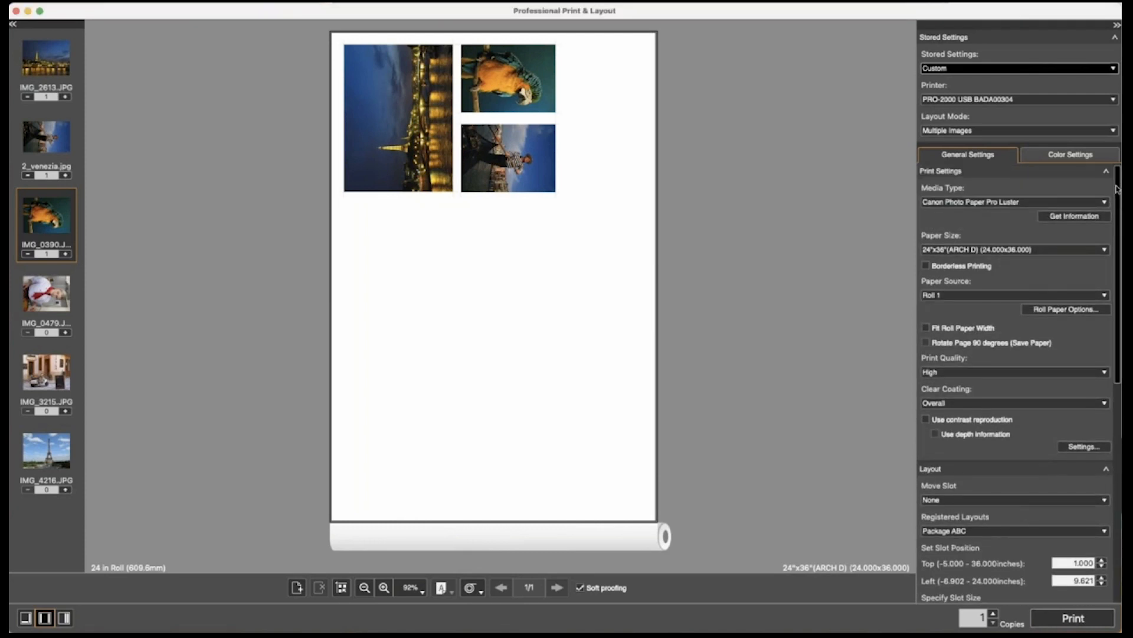
{"action": "left_click", "coordinate": [1095, 131]}
{"action": "left_click", "coordinate": [1095, 145]}
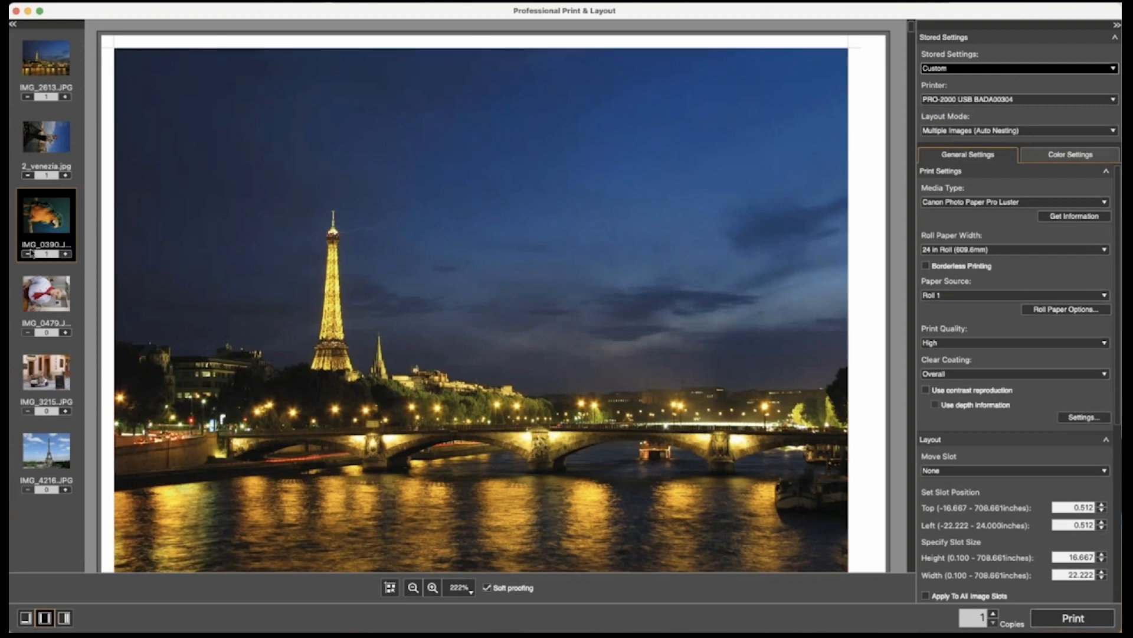
{"action": "left_click", "coordinate": [28, 253]}
{"action": "left_click", "coordinate": [27, 175]}
{"action": "left_click", "coordinate": [28, 96]}
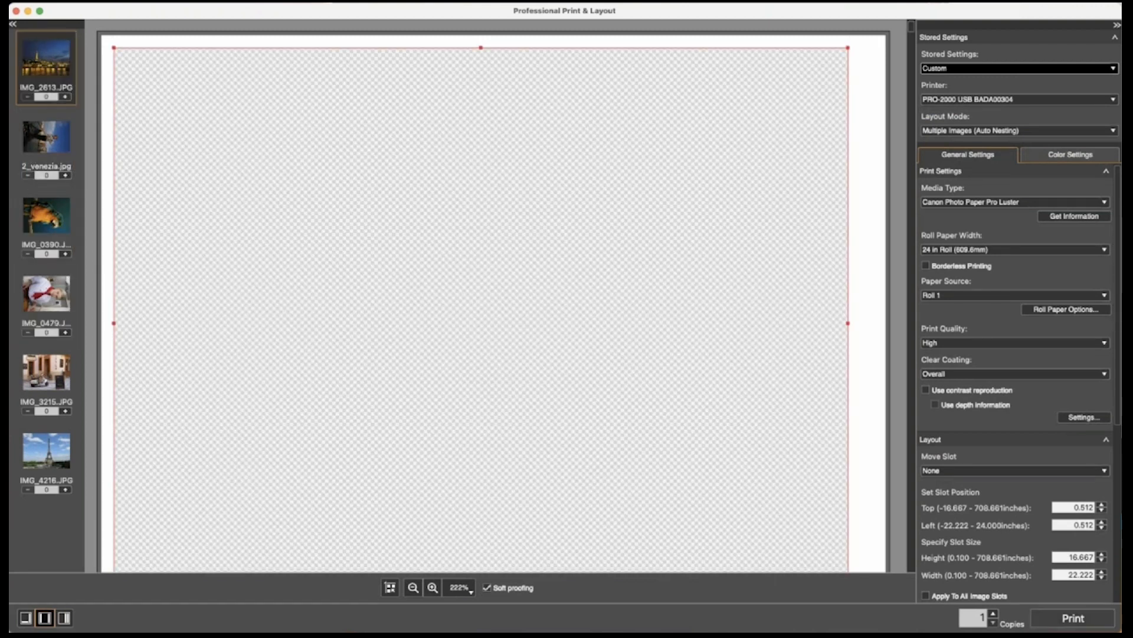
Step: Place the chef image IMG_0479 in the first slot and delete the two empty slots below it
{"action": "left_click_drag", "start_coordinate": [56, 298], "coordinate": [355, 266]}
{"action": "left_click", "coordinate": [479, 485]}
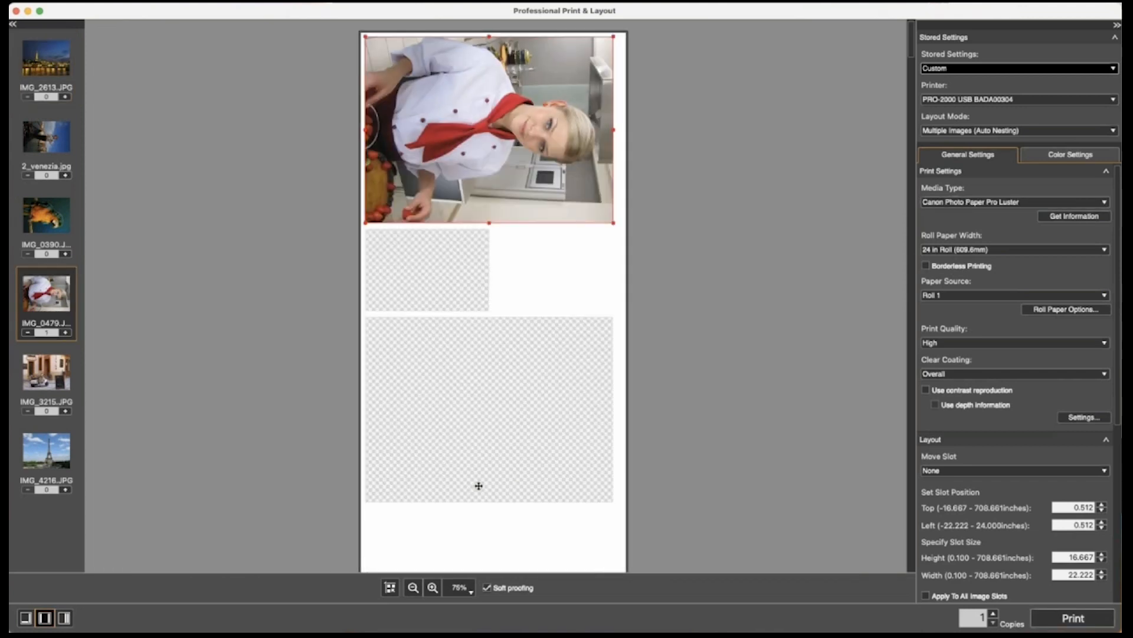
{"action": "left_click", "coordinate": [469, 277]}
{"action": "key", "text": "Delete"}
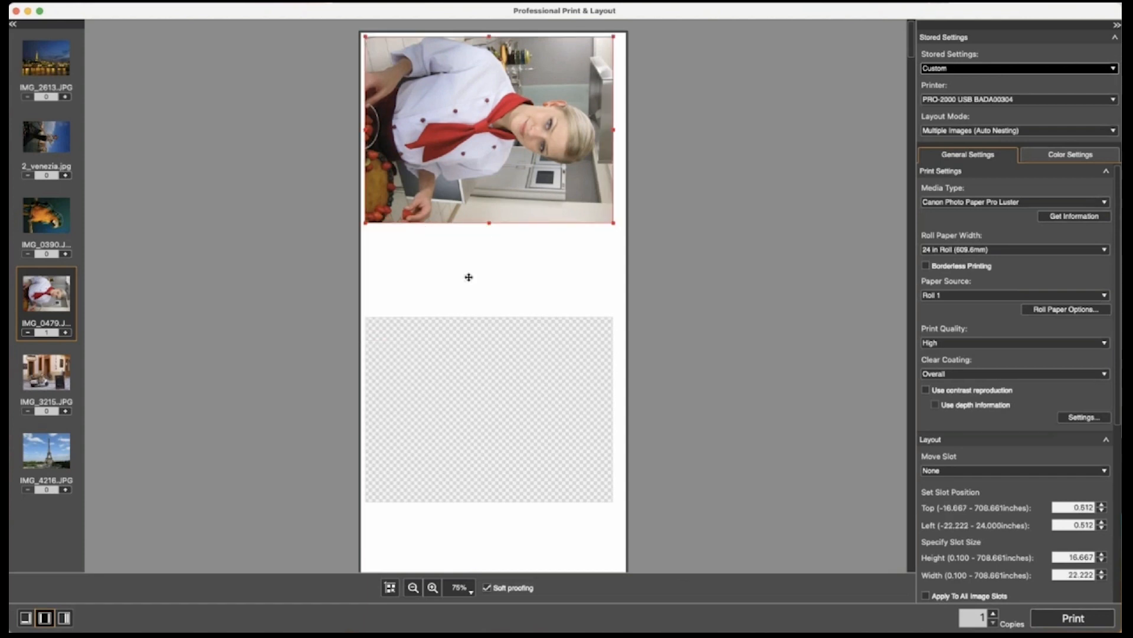
{"action": "left_click", "coordinate": [490, 387]}
{"action": "key", "text": "Delete"}
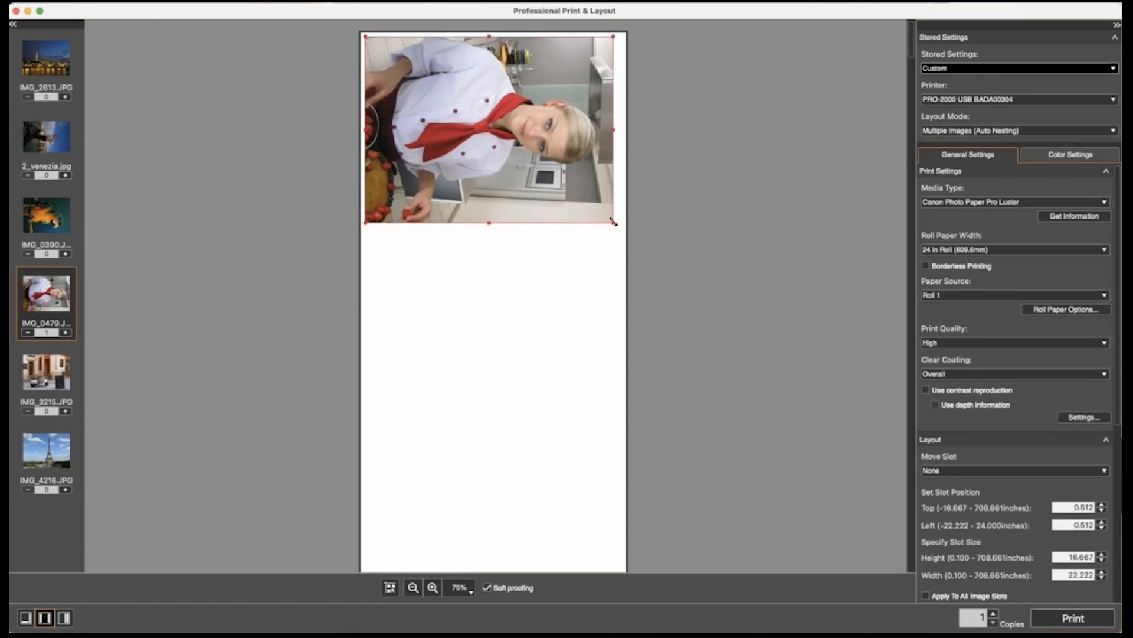
Step: Shrink the chef image's slot, place the scooter image IMG_3215.JPG below it and shrink that slot to a similar size
{"action": "left_click_drag", "start_coordinate": [614, 222], "coordinate": [471, 133]}
{"action": "left_click", "coordinate": [41, 368]}
{"action": "left_click_drag", "start_coordinate": [53, 375], "coordinate": [539, 354]}
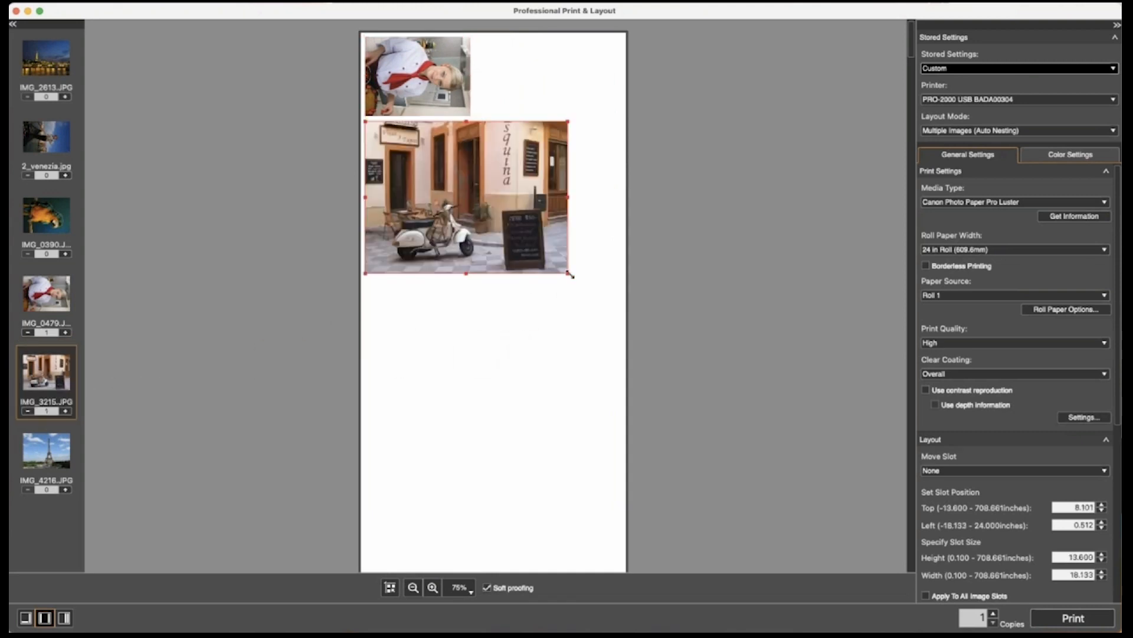
{"action": "left_click_drag", "start_coordinate": [565, 270], "coordinate": [468, 197]}
Step: Place IMG_4216.JPG at about 3.3 × 2.4 inches and 2_venezia.jpg at about 8.3 × 5.5 inches lower on the roll
{"action": "left_click", "coordinate": [46, 449]}
{"action": "left_click_drag", "start_coordinate": [46, 450], "coordinate": [427, 404]}
{"action": "left_click_drag", "start_coordinate": [614, 205], "coordinate": [402, 360]}
{"action": "left_click_drag", "start_coordinate": [46, 137], "coordinate": [536, 319]}
{"action": "left_click_drag", "start_coordinate": [530, 363], "coordinate": [499, 290]}
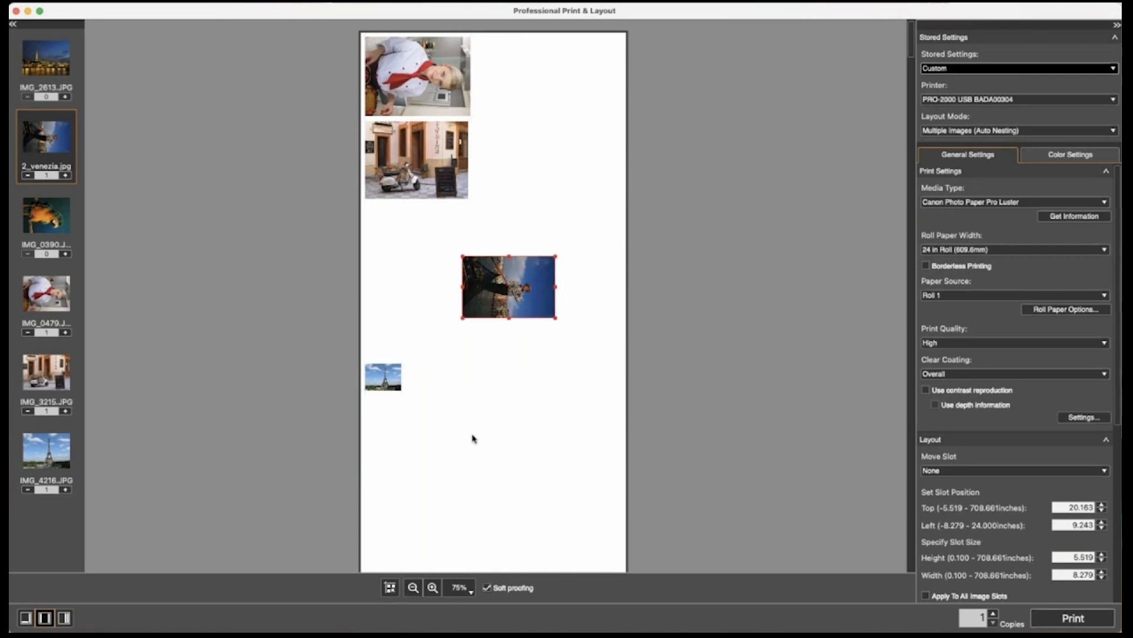
Step: Nest the slots automatically, and enlarge the daytime Eiffel Tower slot to about 7.1 × 5.3 inches
{"action": "left_click", "coordinate": [391, 593]}
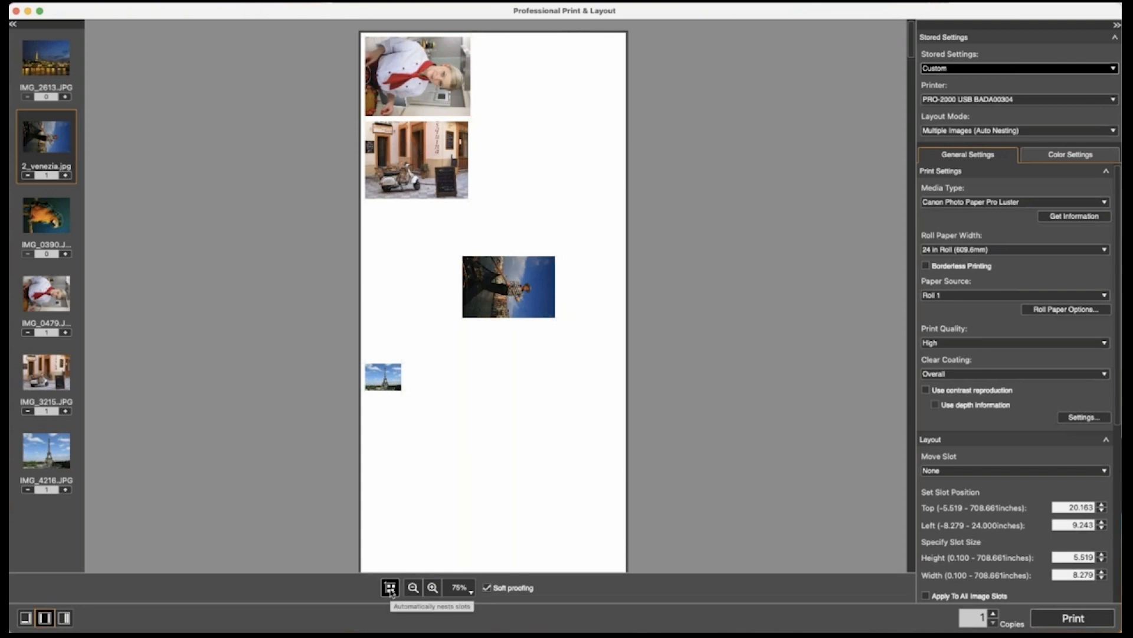
{"action": "left_click", "coordinate": [391, 588]}
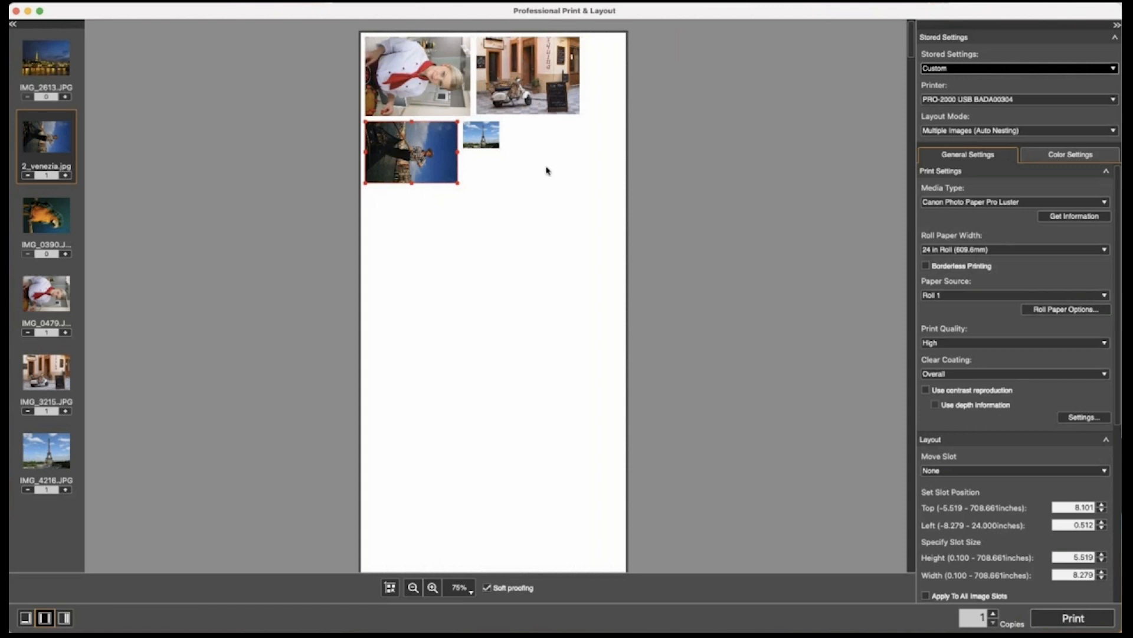
{"action": "left_click", "coordinate": [495, 141]}
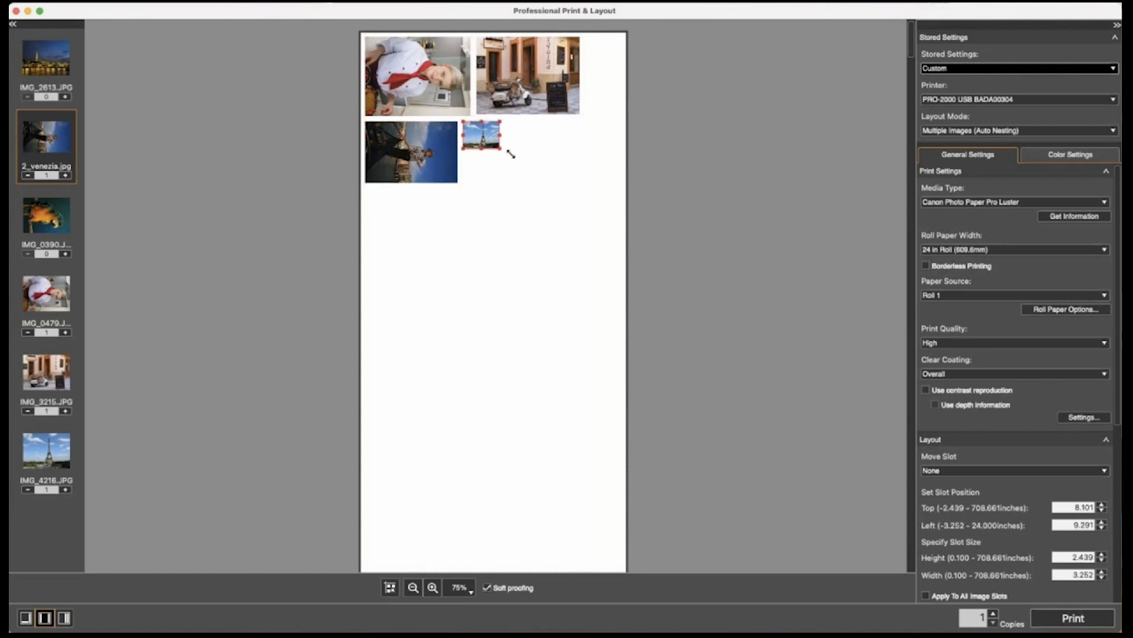
{"action": "left_click_drag", "start_coordinate": [511, 154], "coordinate": [546, 183]}
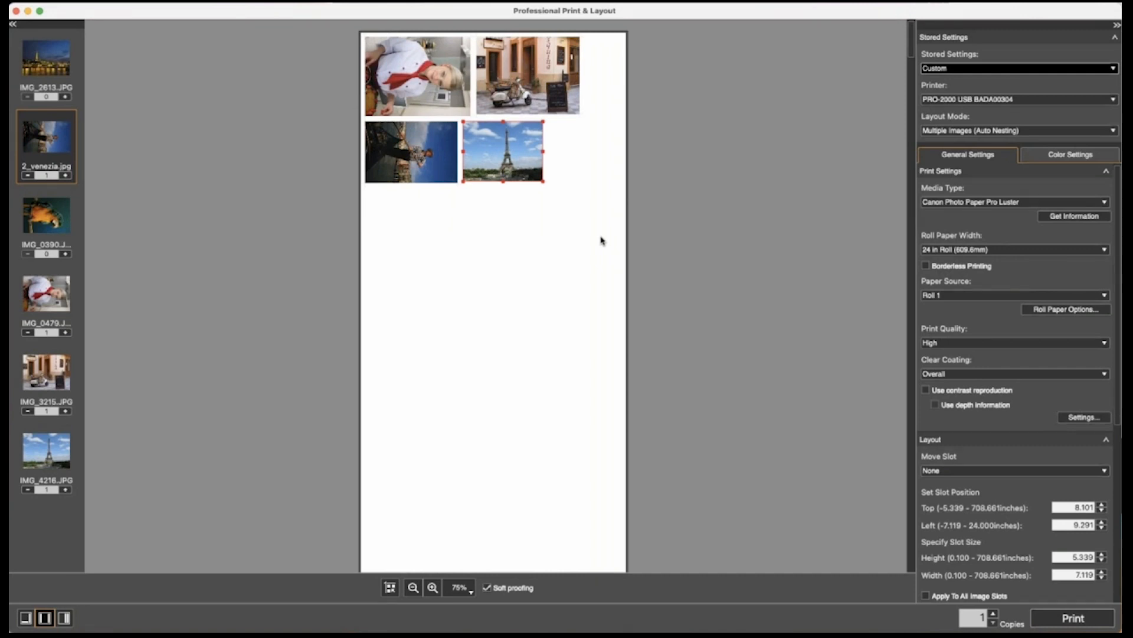
Step: Empty all four slots by setting the copies of IMG_0479, IMG_3215.JPG, IMG_4216.JPG and 2_venezia.jpg to 0
{"action": "left_click", "coordinate": [27, 332]}
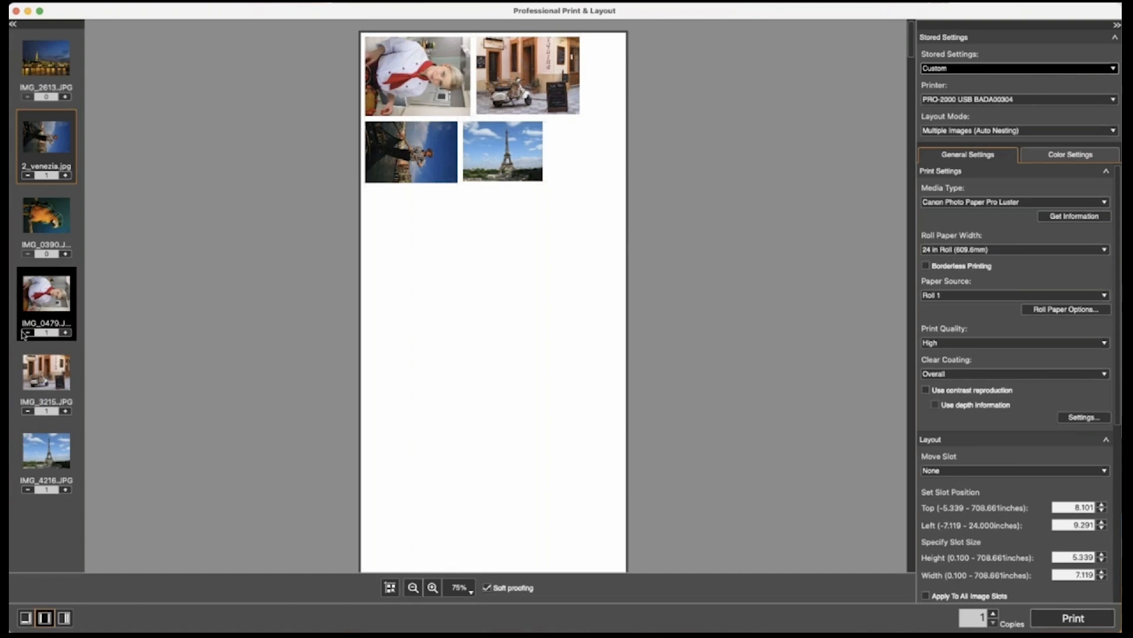
{"action": "left_click", "coordinate": [27, 411]}
{"action": "left_click", "coordinate": [27, 490]}
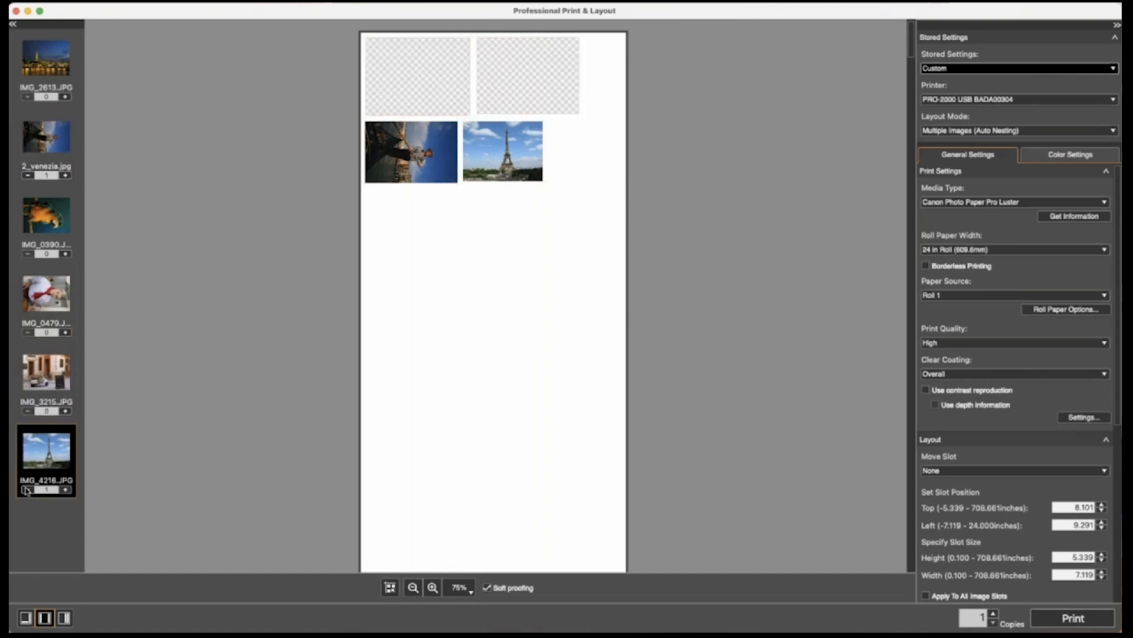
{"action": "left_click", "coordinate": [27, 176]}
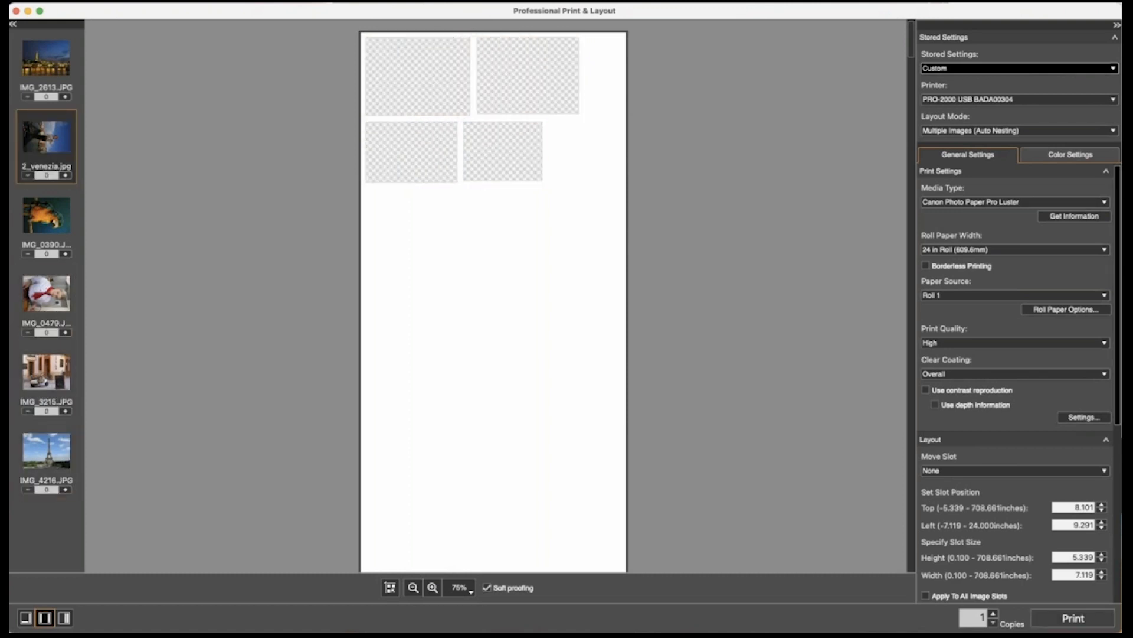
Step: Switch the layout mode to Gallery Wrap, show the print preview and set the frame size to 20" x 16"
{"action": "left_click", "coordinate": [1108, 133]}
{"action": "left_click", "coordinate": [1086, 146]}
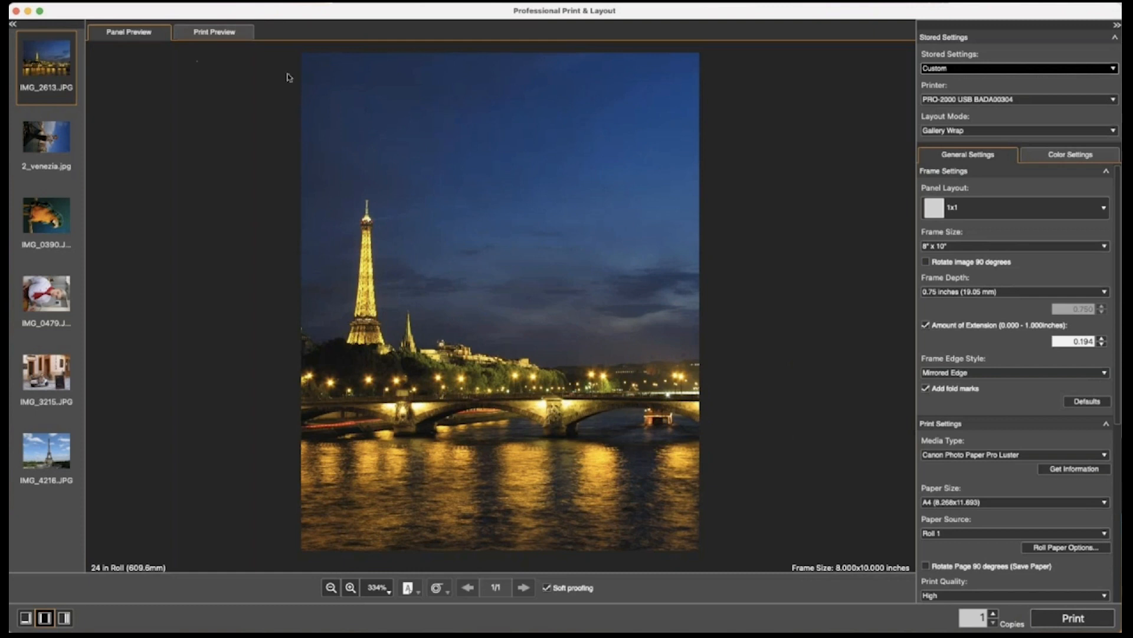
{"action": "left_click", "coordinate": [203, 34]}
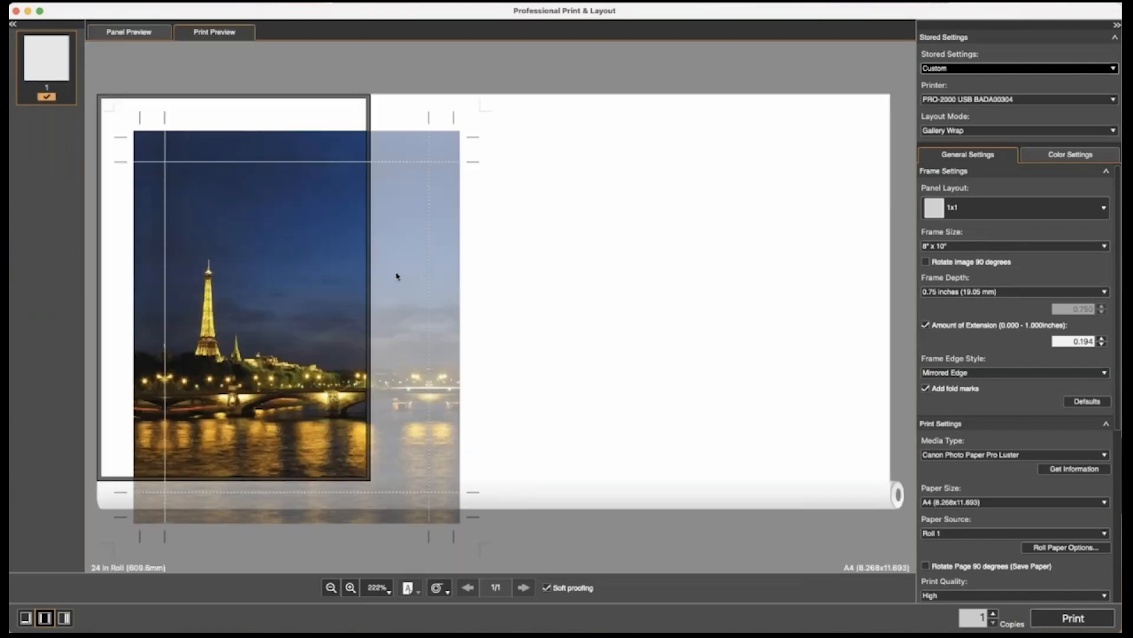
{"action": "mouse_move", "coordinate": [368, 260]}
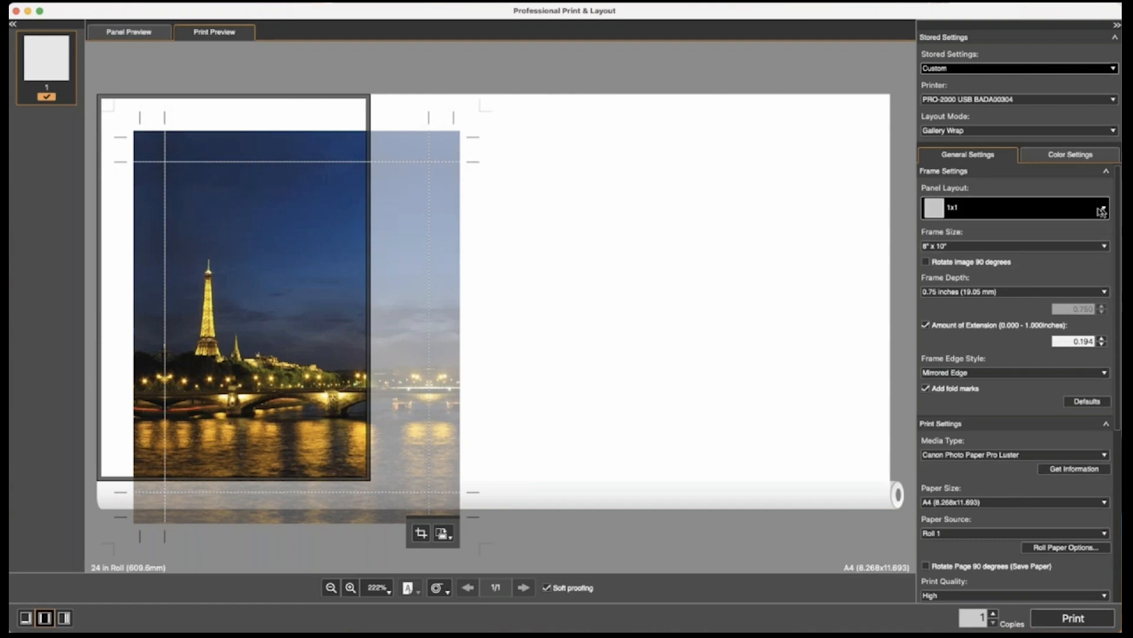
{"action": "left_click", "coordinate": [1103, 247]}
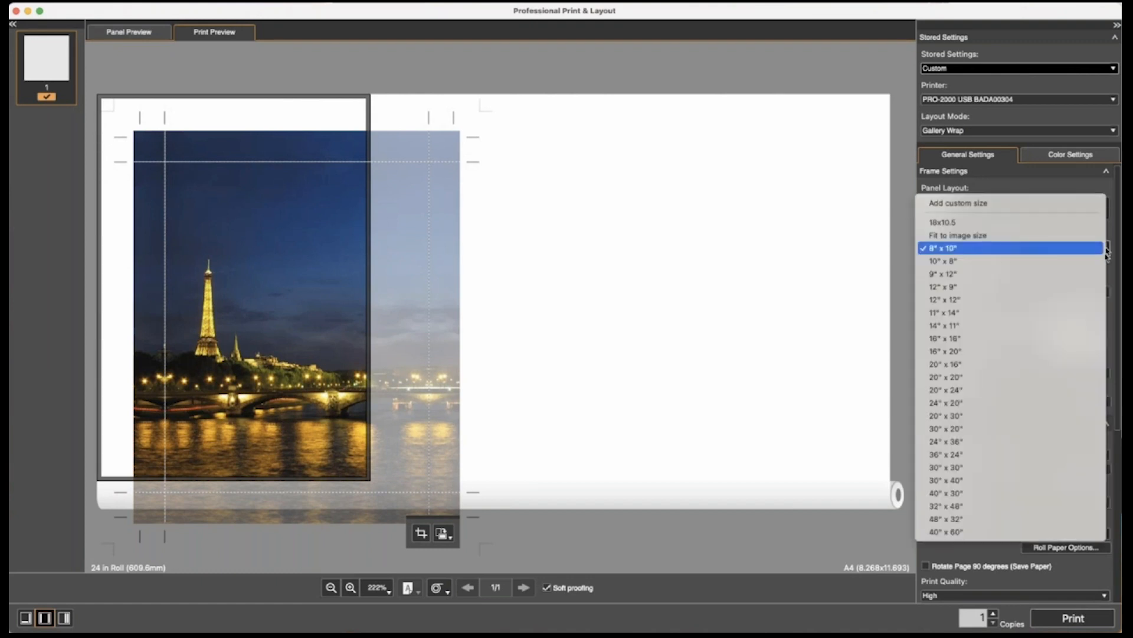
{"action": "left_click", "coordinate": [1074, 374]}
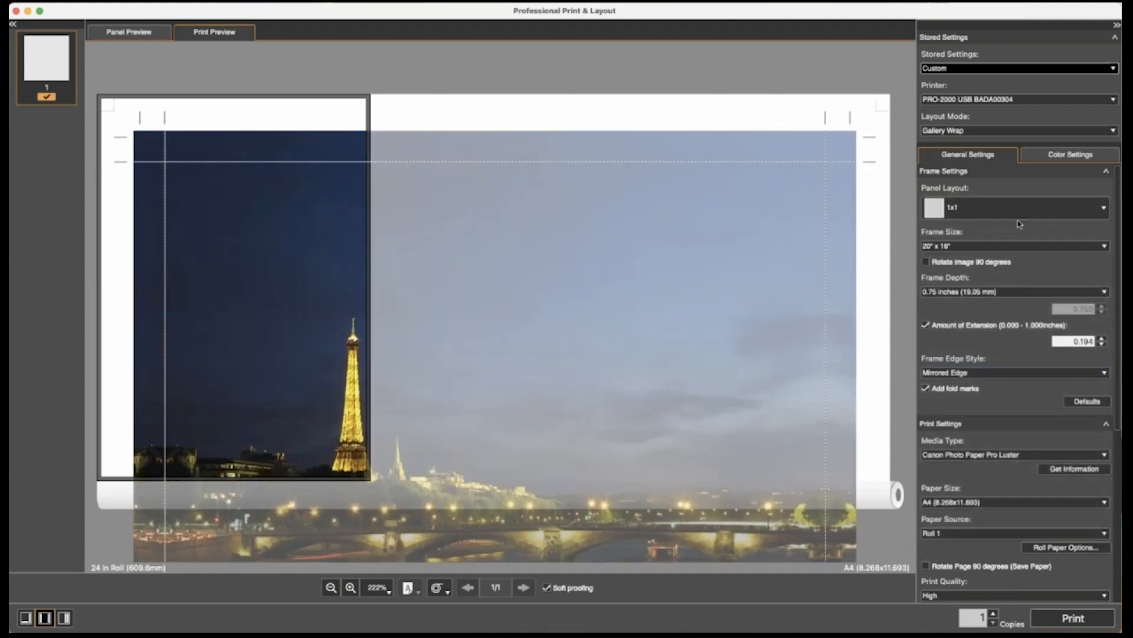
Step: Switch the layout mode to Multiple Images and set the paper size to the custom 24x24 (24.000x24.000)
{"action": "left_click", "coordinate": [1000, 131]}
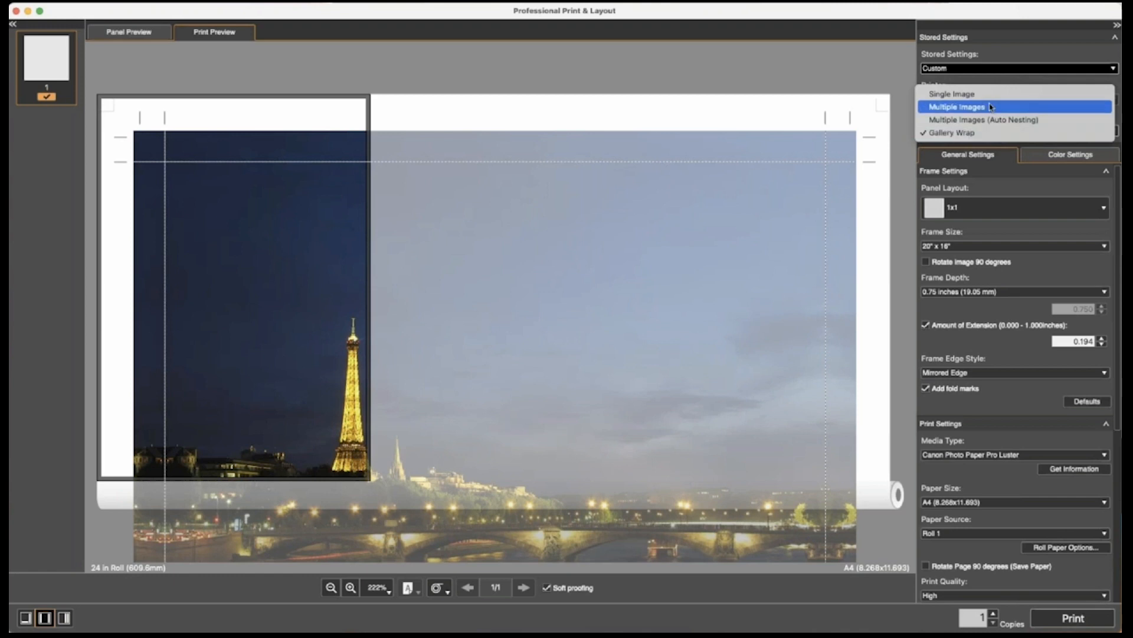
{"action": "left_click", "coordinate": [991, 107]}
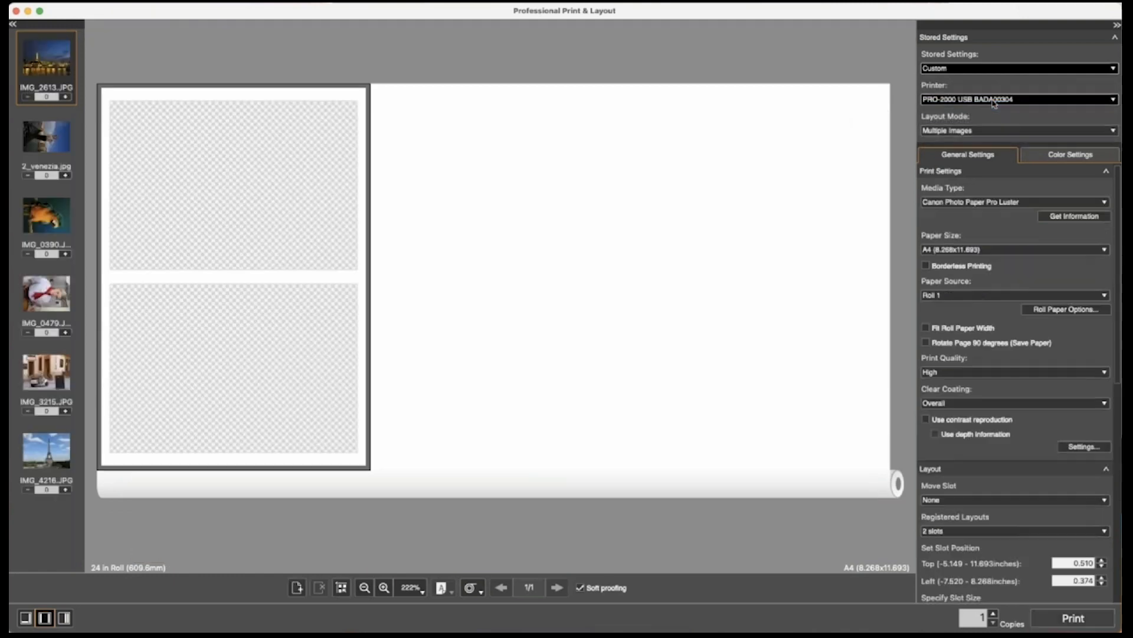
{"action": "left_click", "coordinate": [1104, 250]}
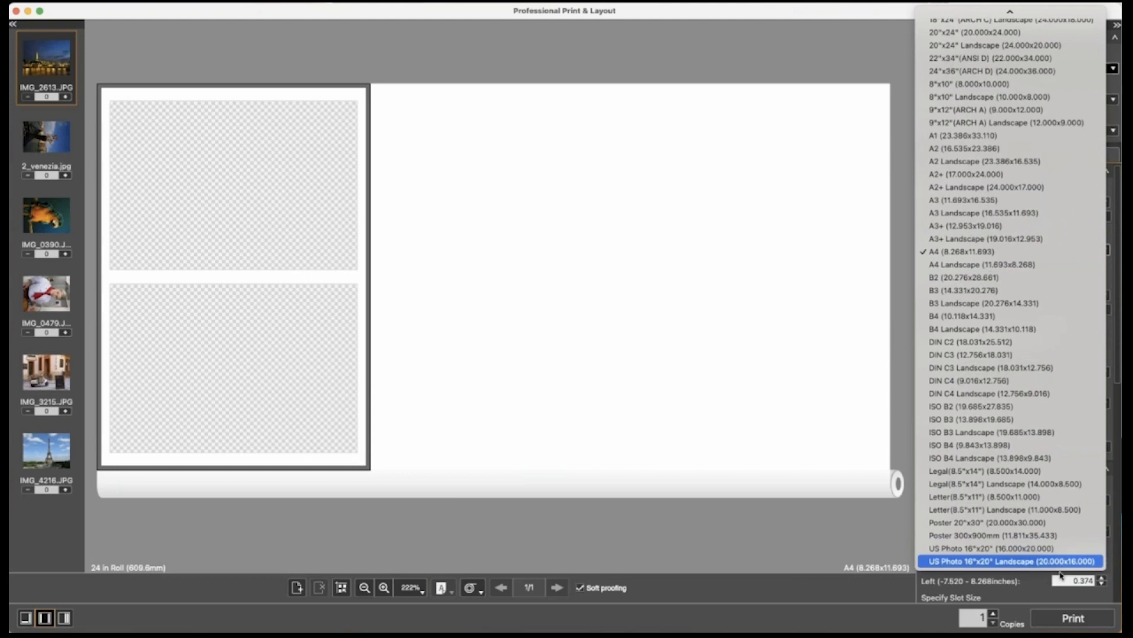
{"action": "scroll", "coordinate": [1046, 112], "scroll_direction": "up", "scroll_amount": 3}
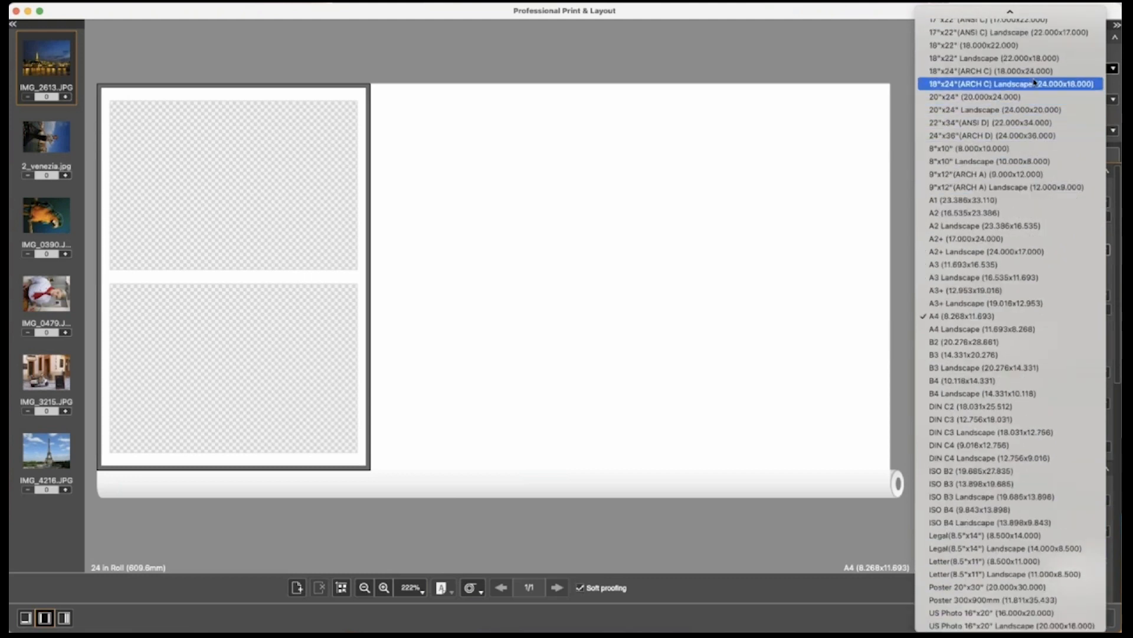
{"action": "scroll", "coordinate": [1039, 40], "scroll_direction": "up", "scroll_amount": 5}
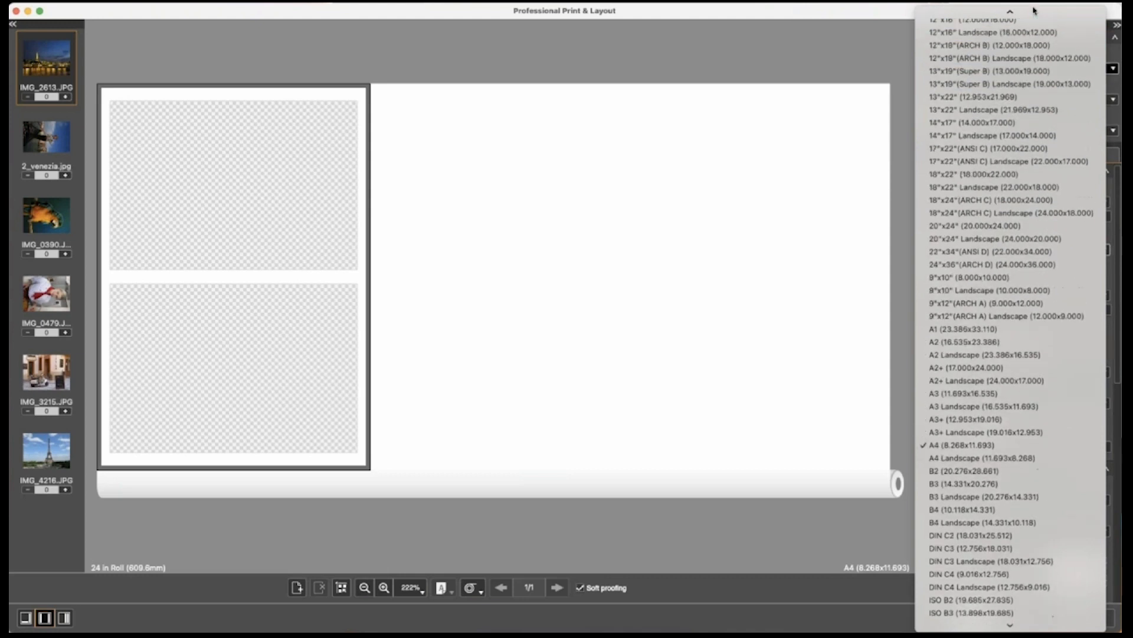
{"action": "scroll", "coordinate": [1033, 40], "scroll_direction": "up", "scroll_amount": 5}
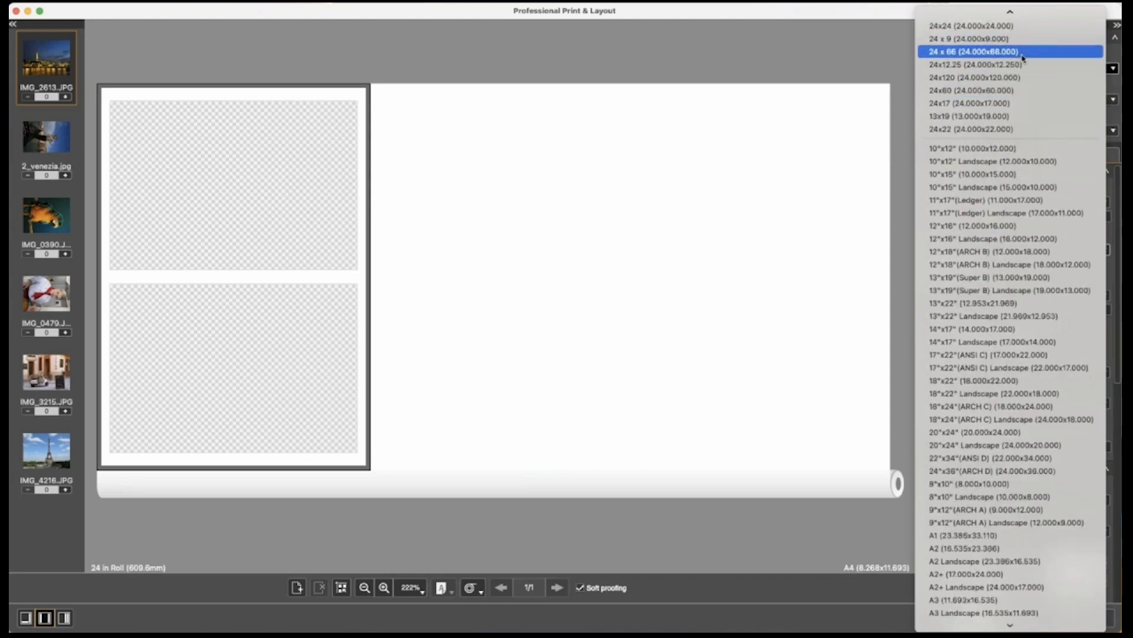
{"action": "left_click", "coordinate": [1019, 27]}
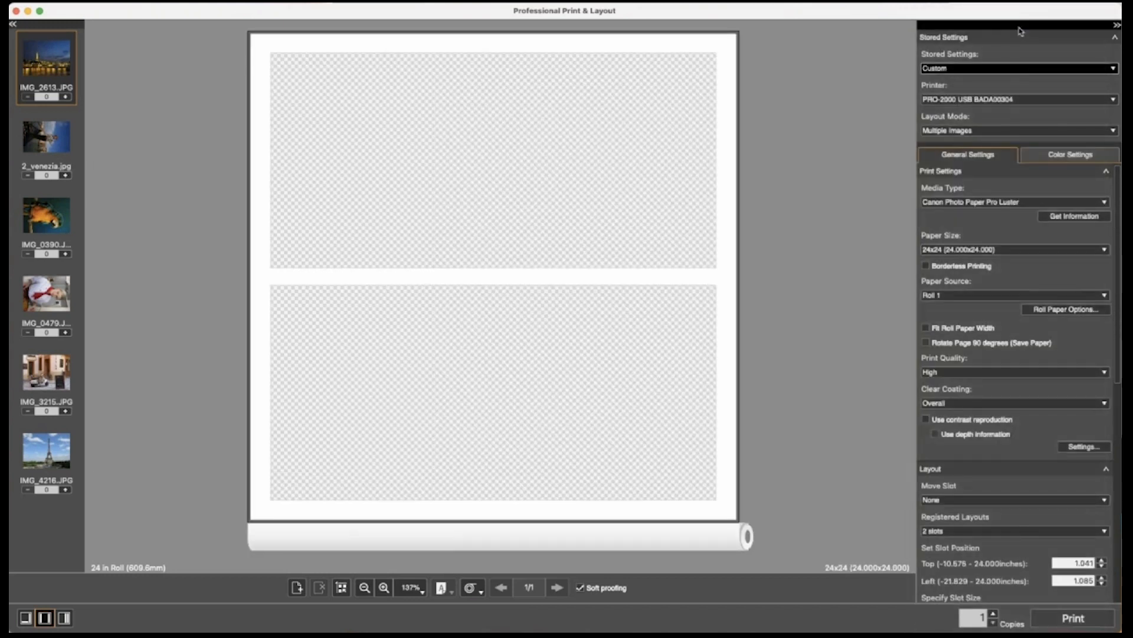
Step: Switch the layout mode to Gallery Wrap and show the print preview of the night-time Eiffel Tower image
{"action": "left_click", "coordinate": [1009, 132]}
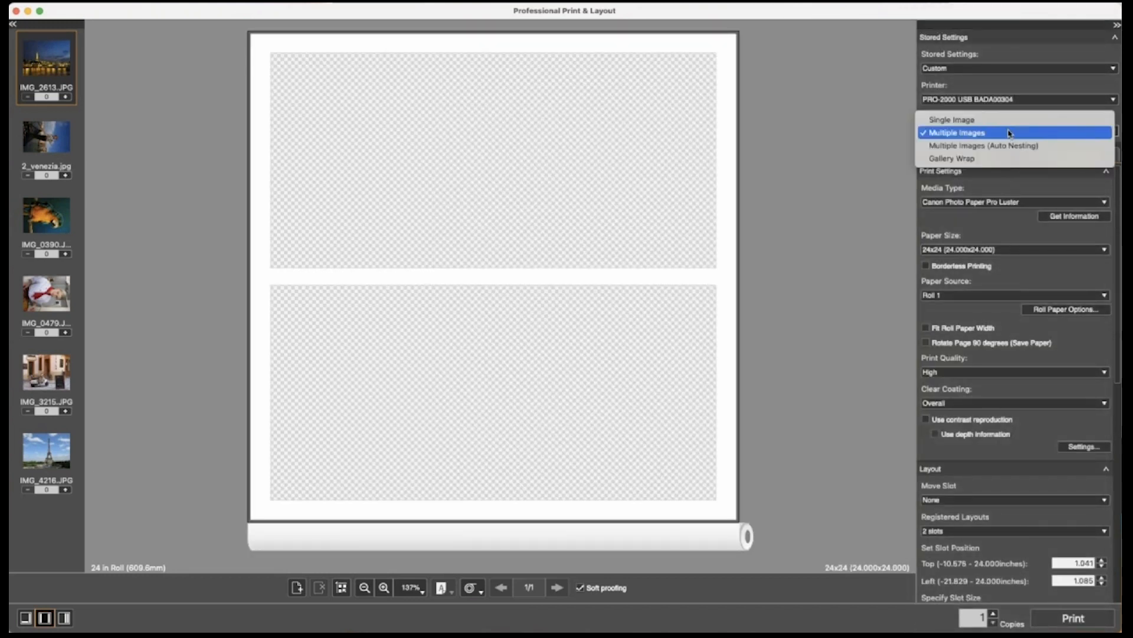
{"action": "left_click", "coordinate": [1010, 158]}
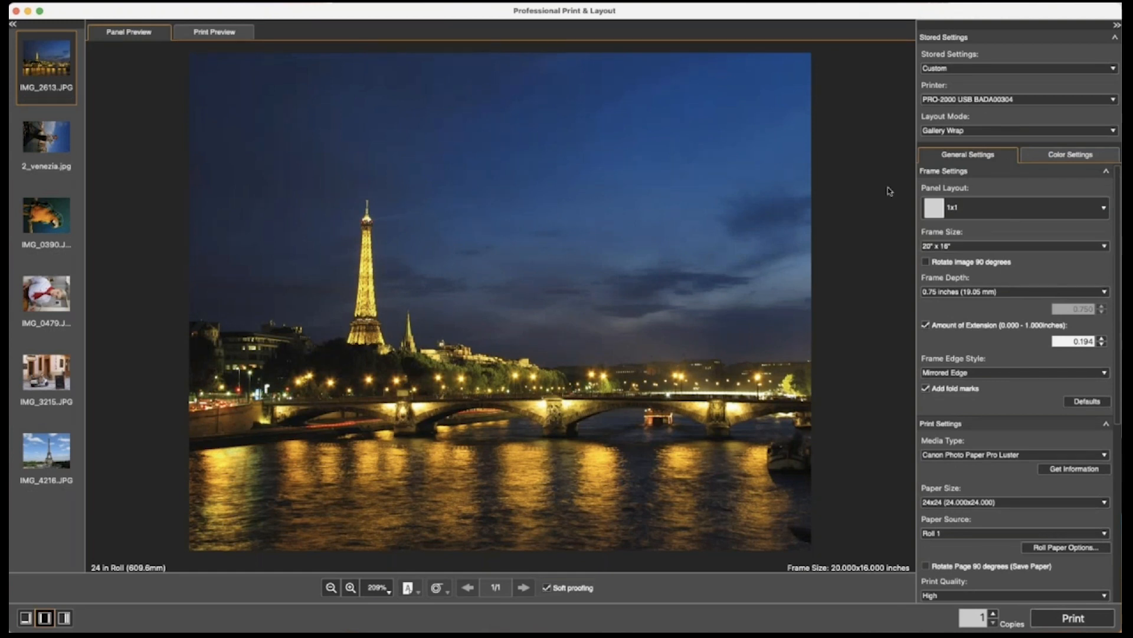
{"action": "left_click", "coordinate": [230, 39]}
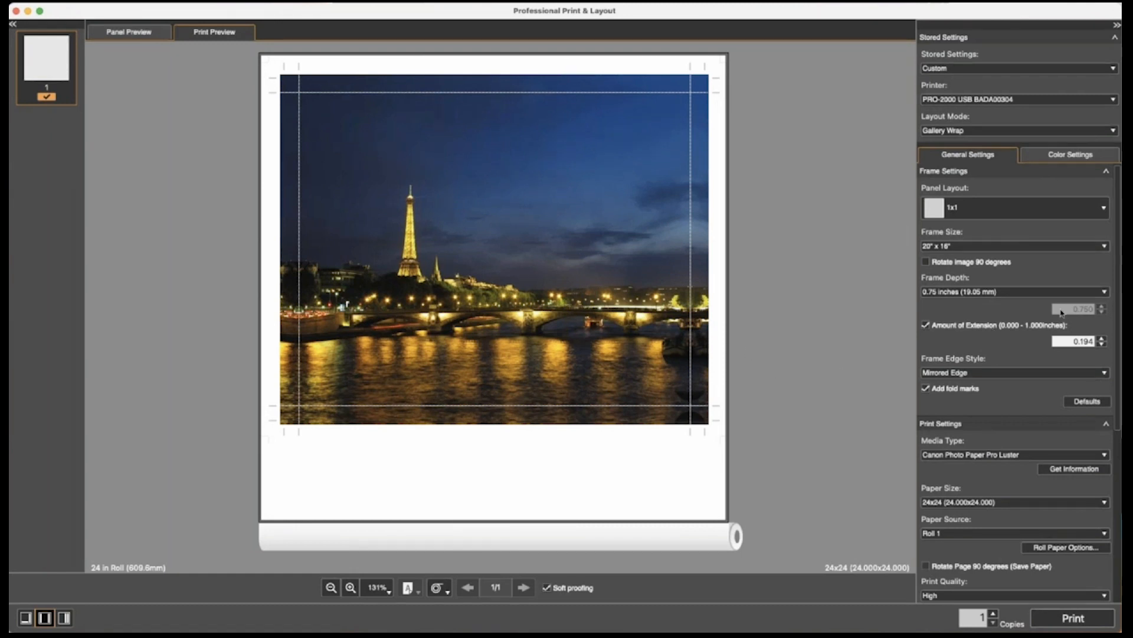
Step: Try the custom frame depth option, settle on a frame depth of 1.50 inches (38.10 mm), and turn off the fold marks
{"action": "left_click", "coordinate": [1105, 293]}
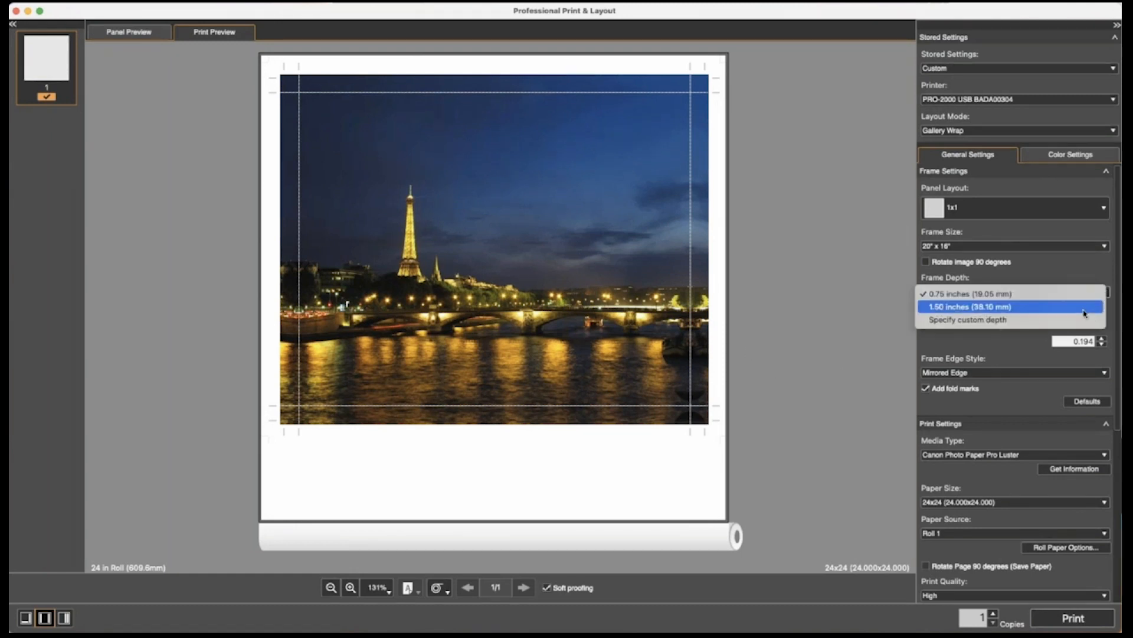
{"action": "left_click", "coordinate": [1084, 306]}
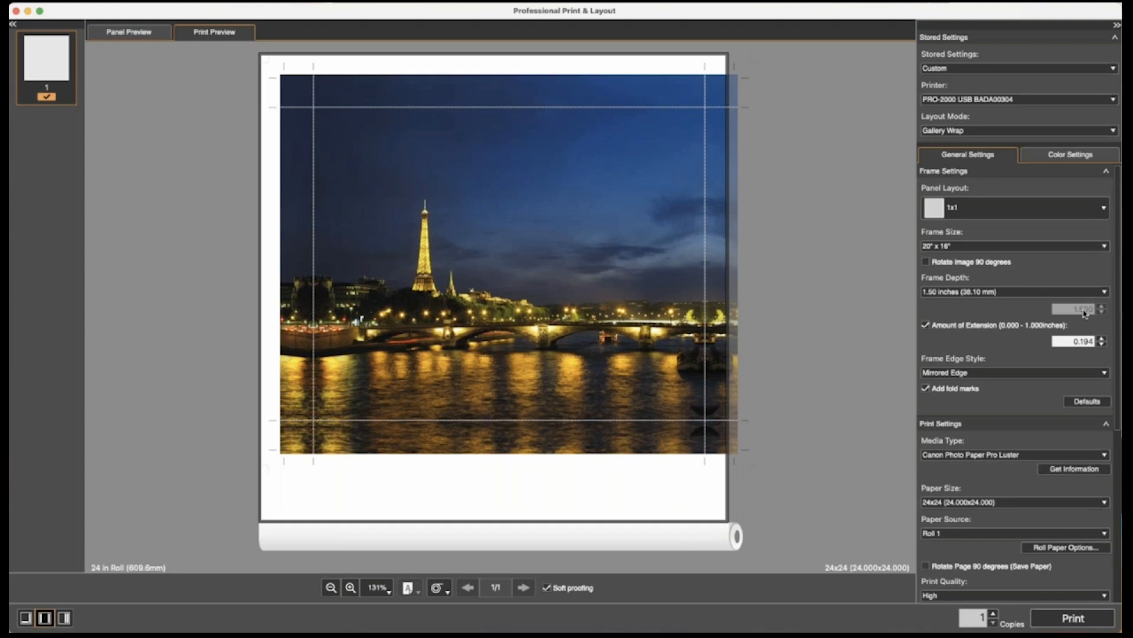
{"action": "left_click", "coordinate": [1087, 292]}
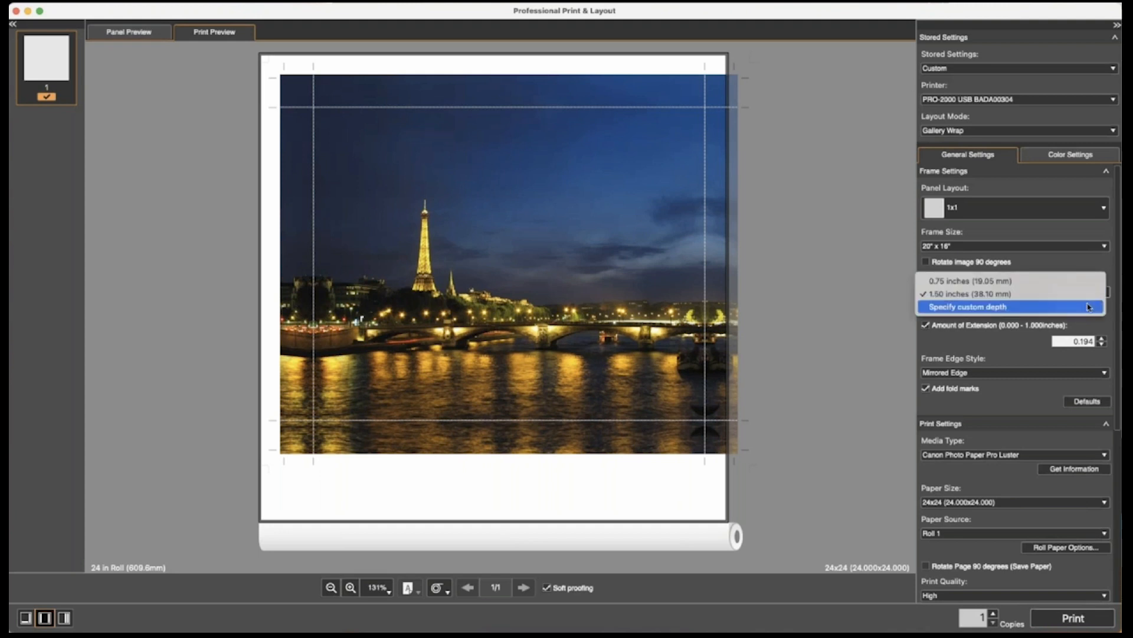
{"action": "left_click", "coordinate": [1090, 306]}
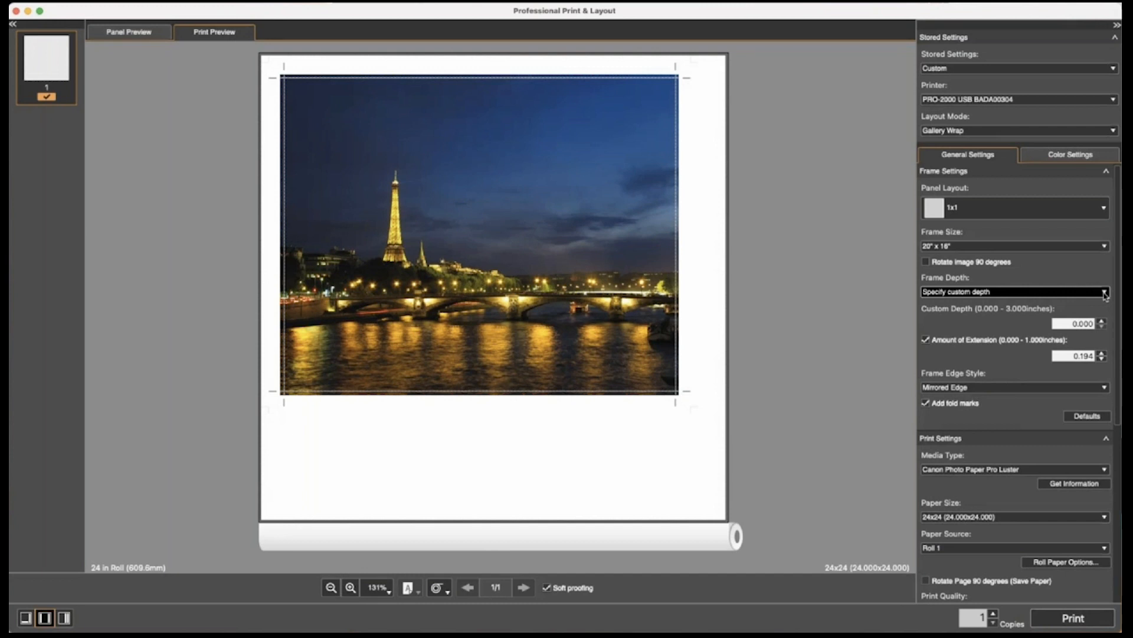
{"action": "left_click", "coordinate": [1104, 292]}
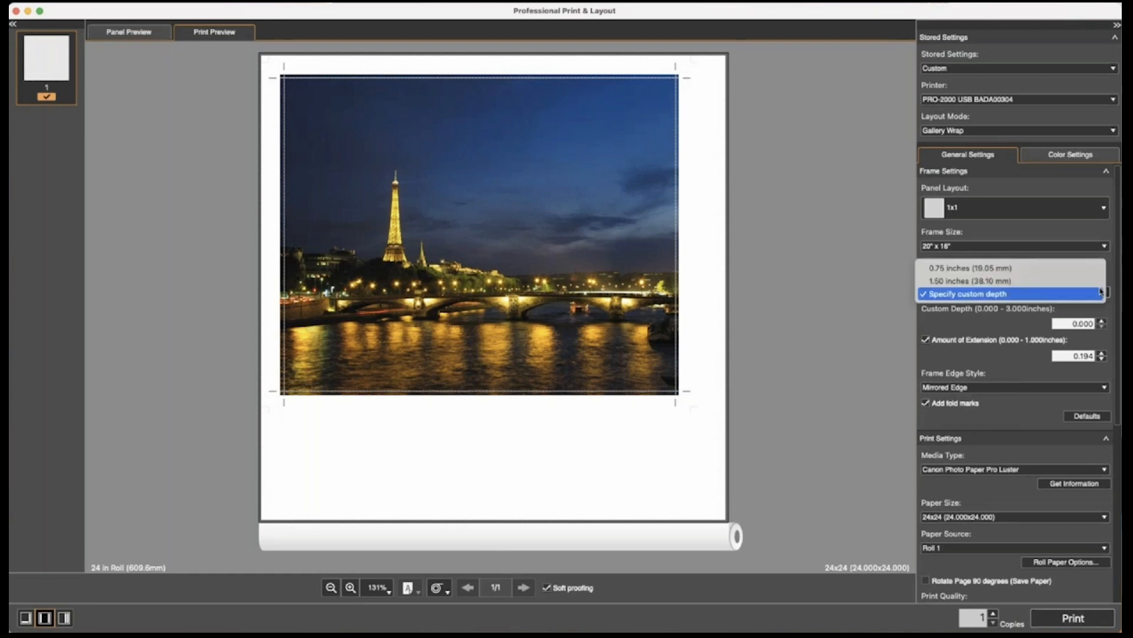
{"action": "left_click", "coordinate": [1092, 281]}
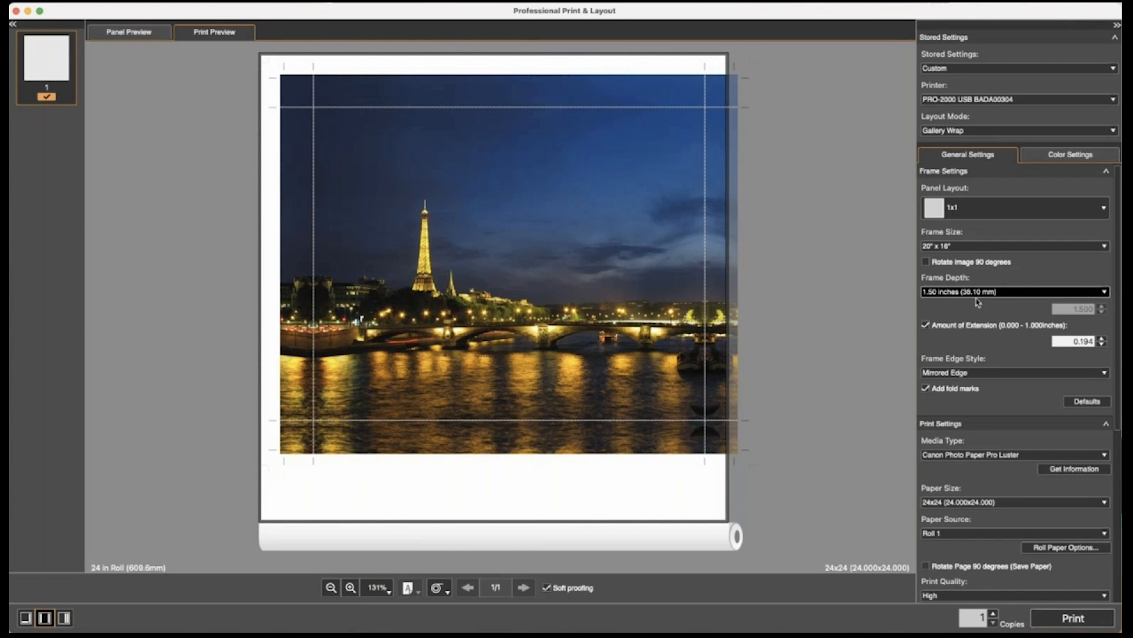
{"action": "left_click", "coordinate": [926, 388]}
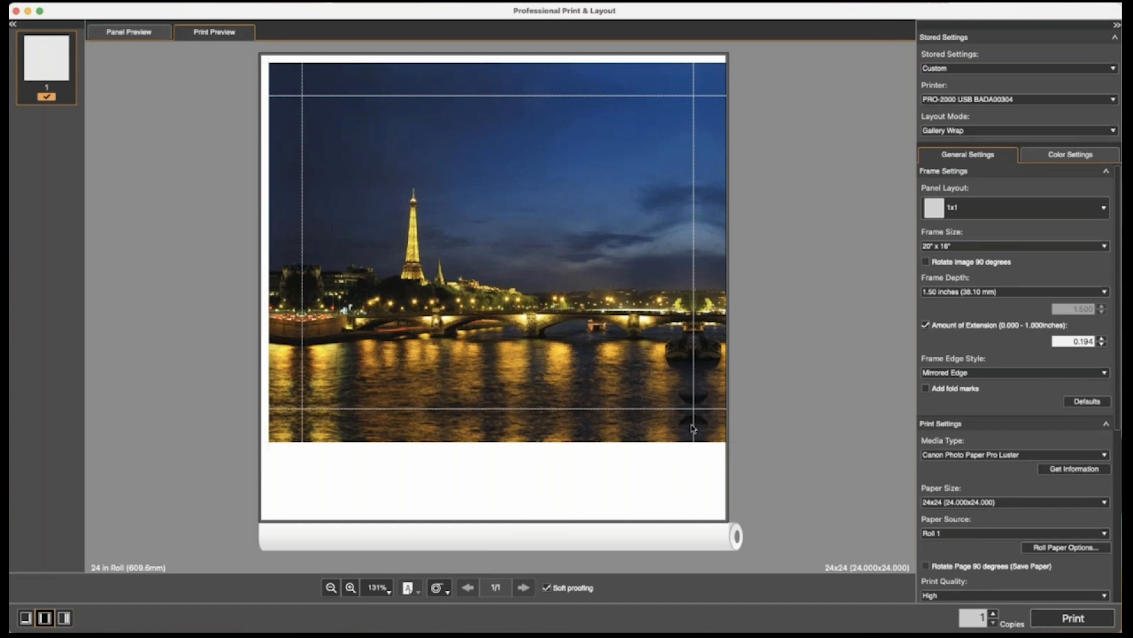
Step: Preview the Continuous and Continuous (Soft) frame edge styles, and return the style to Mirrored Edge
{"action": "mouse_move", "coordinate": [693, 429]}
{"action": "left_click", "coordinate": [989, 374]}
{"action": "left_click", "coordinate": [989, 351]}
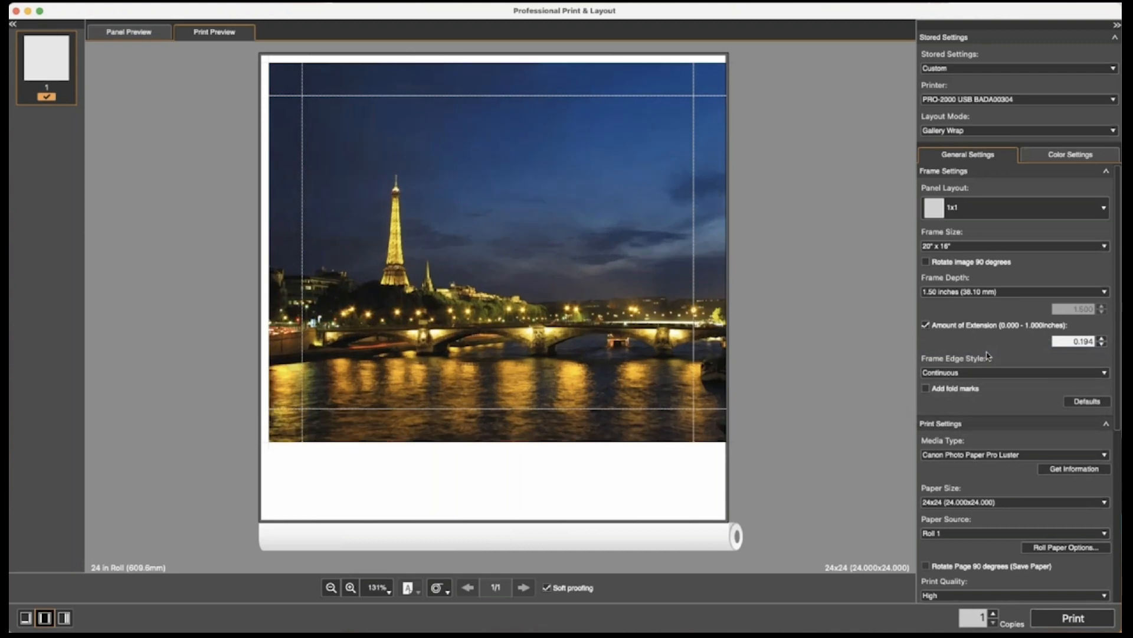
{"action": "left_click", "coordinate": [989, 372]}
{"action": "left_click", "coordinate": [991, 387]}
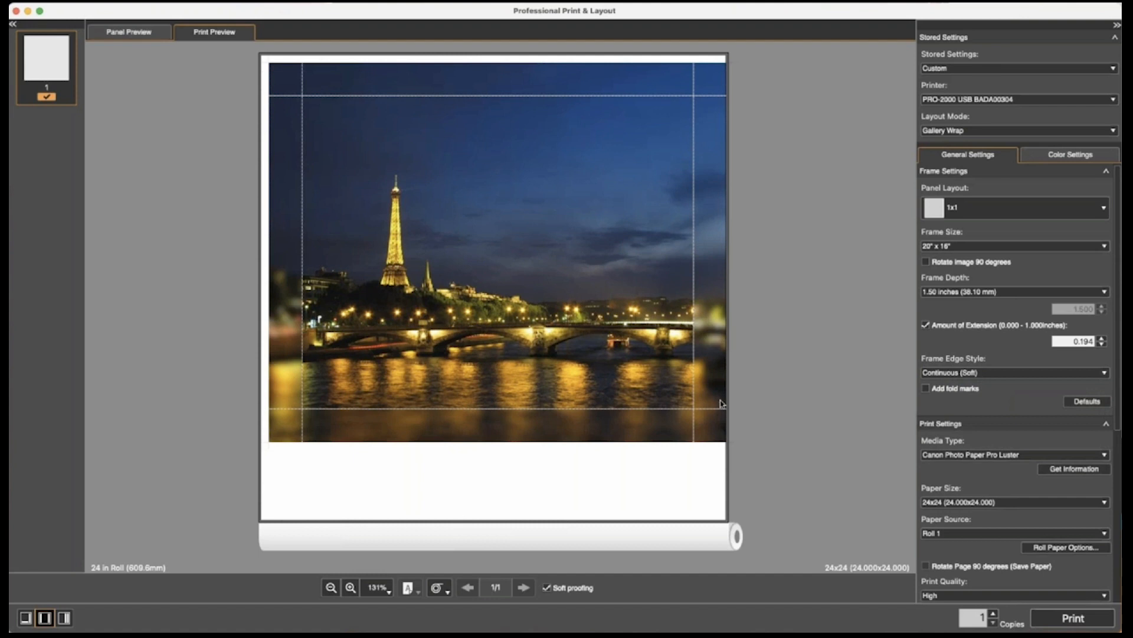
{"action": "left_click", "coordinate": [983, 372]}
{"action": "left_click", "coordinate": [980, 389]}
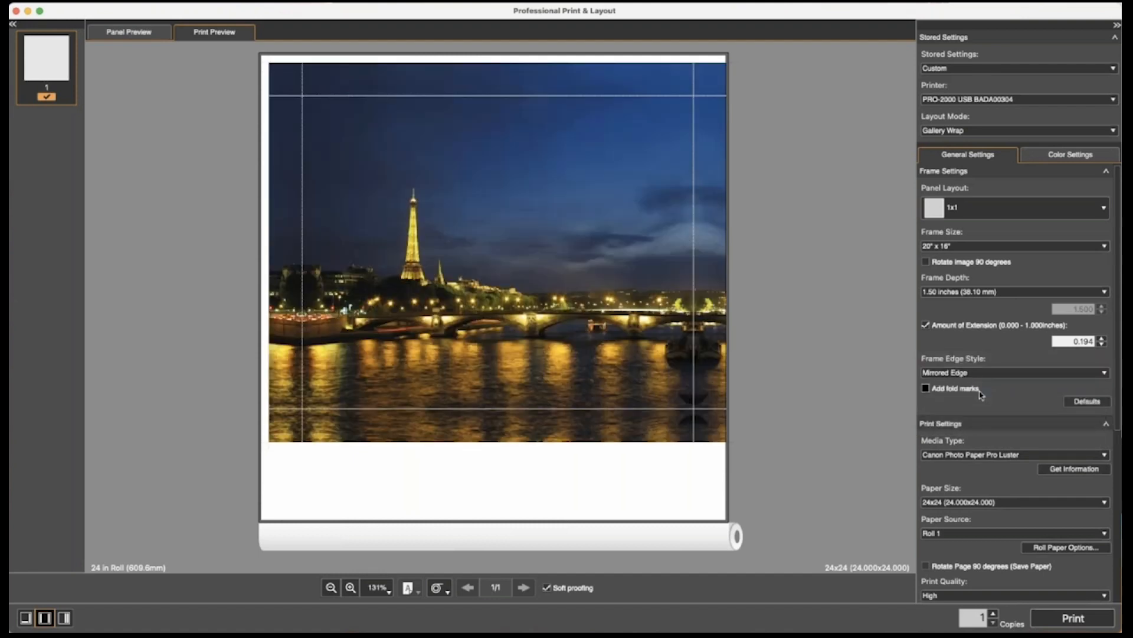
Step: Inspect the mirrored edge along the fold line in the preview, and set the frame edge style to Mirrored Edge (Soft)
{"action": "mouse_move", "coordinate": [298, 313]}
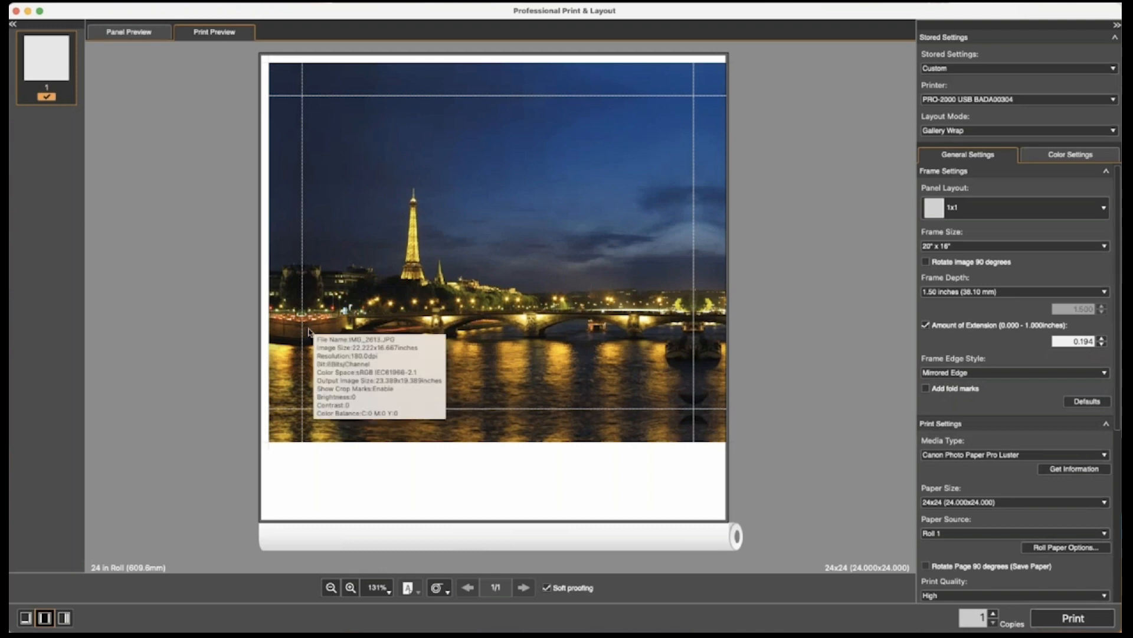
{"action": "left_click", "coordinate": [996, 373]}
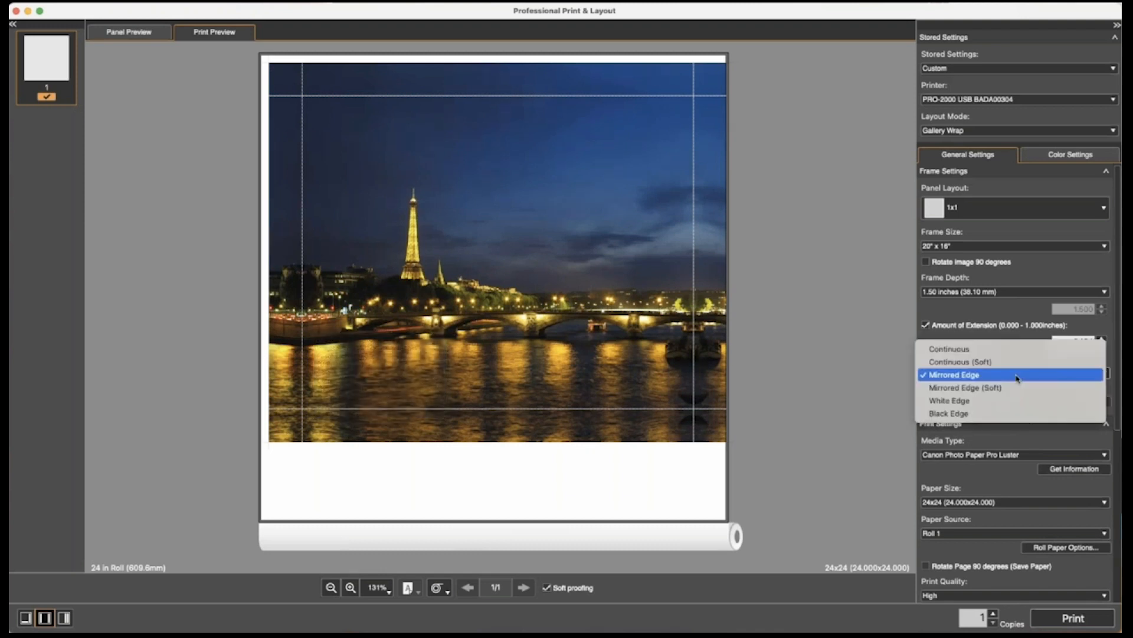
{"action": "left_click", "coordinate": [1011, 385]}
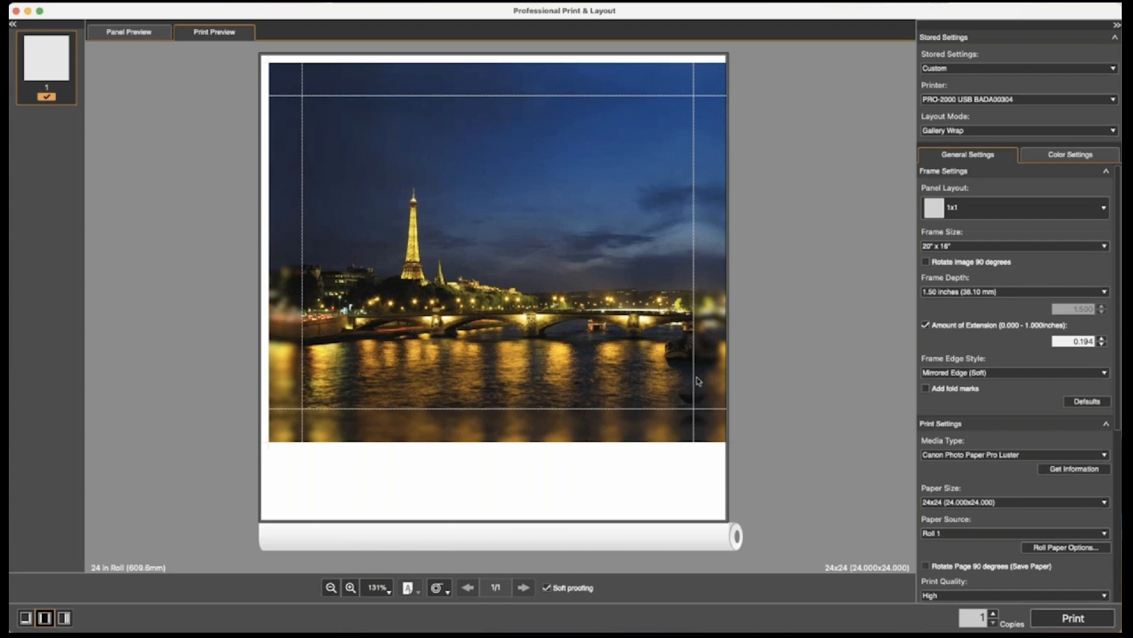
Step: Preview the White Edge and Black Edge frame edge styles, and return the style to Mirrored Edge (Soft)
{"action": "left_click", "coordinate": [979, 373]}
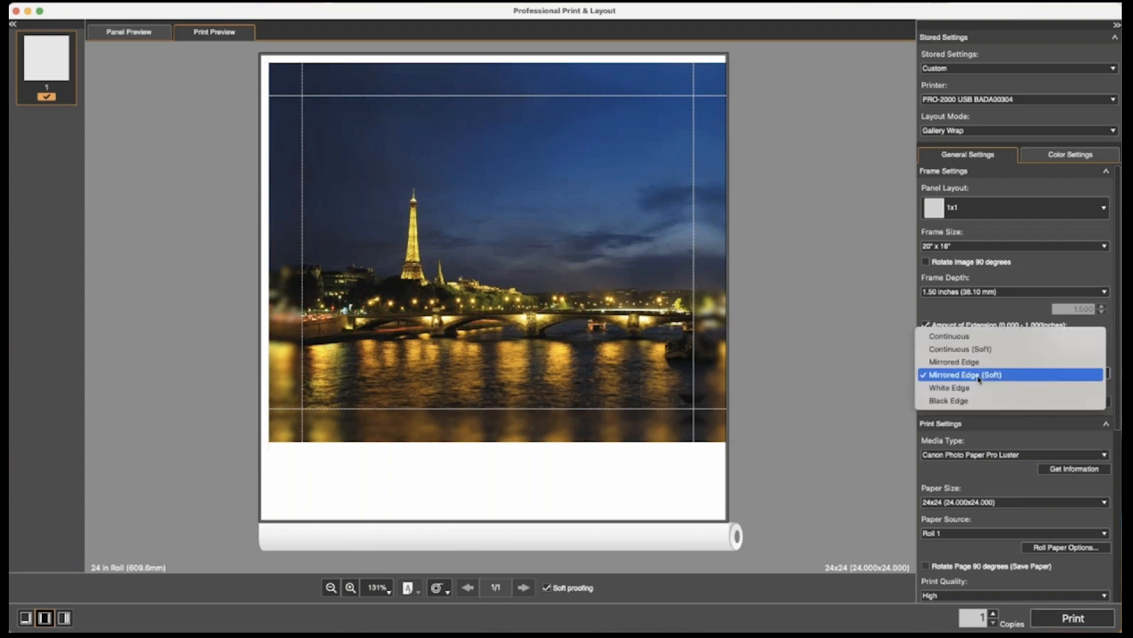
{"action": "left_click", "coordinate": [980, 388]}
{"action": "left_click", "coordinate": [982, 375]}
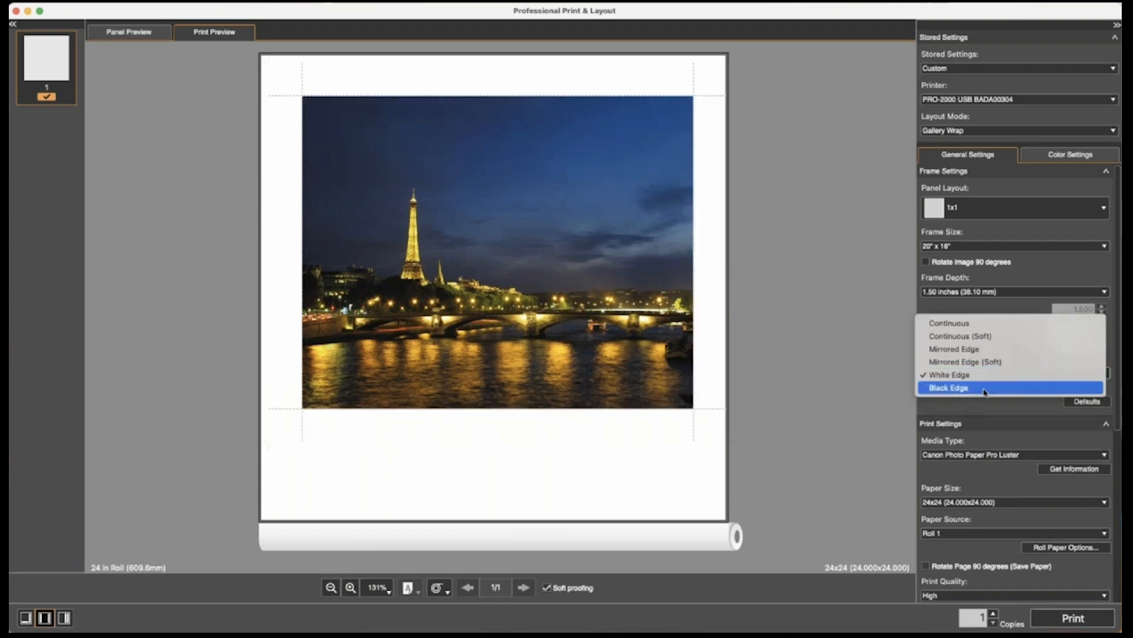
{"action": "left_click", "coordinate": [984, 388]}
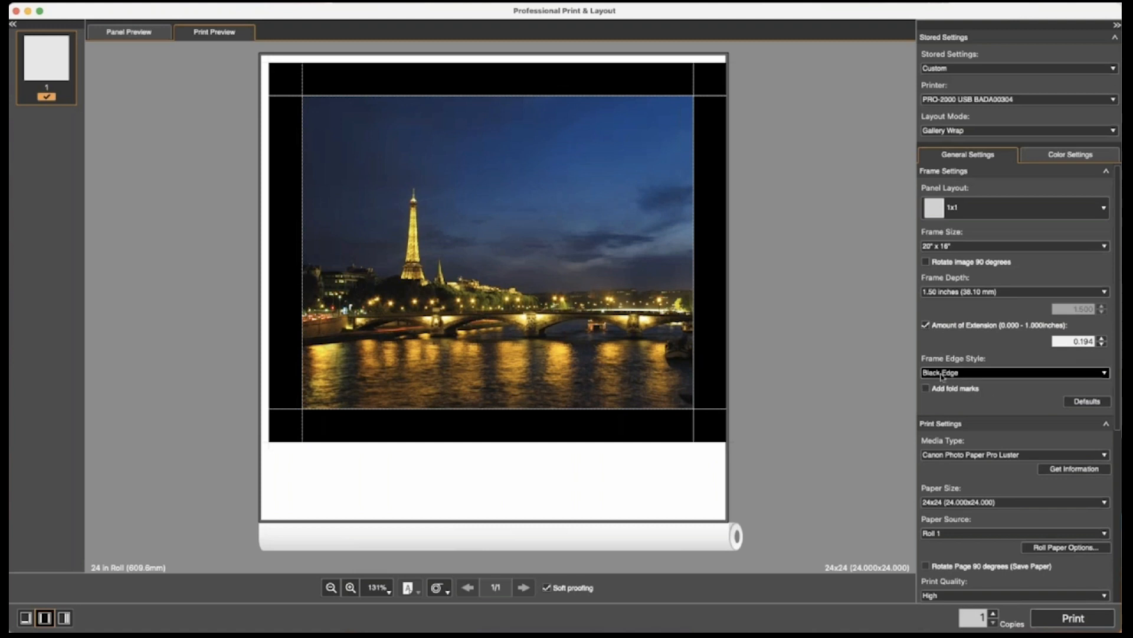
{"action": "left_click", "coordinate": [968, 374]}
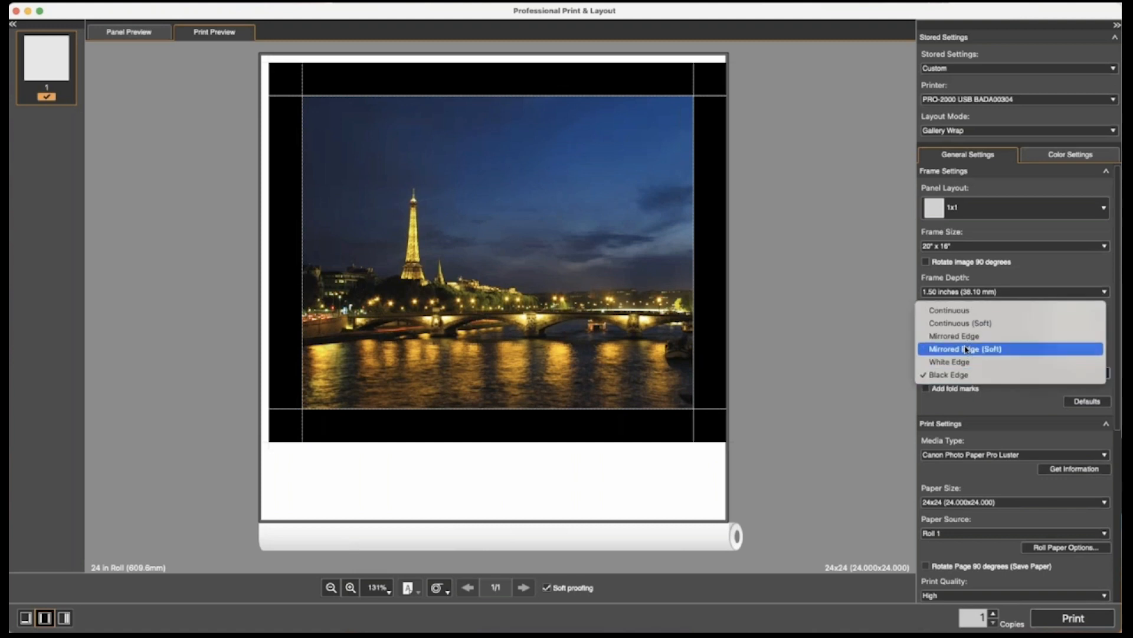
{"action": "left_click", "coordinate": [966, 349]}
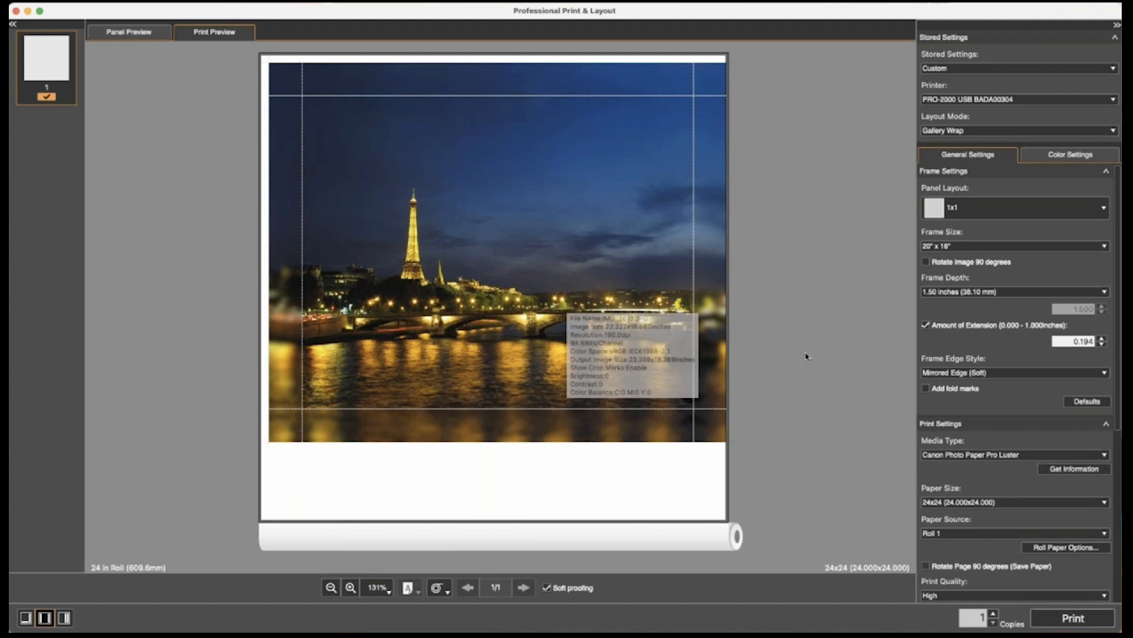
Step: Set the gallery wrap frame size to 8" x 10"
{"action": "left_click", "coordinate": [1104, 208]}
{"action": "left_click", "coordinate": [1077, 215]}
{"action": "left_click", "coordinate": [987, 254]}
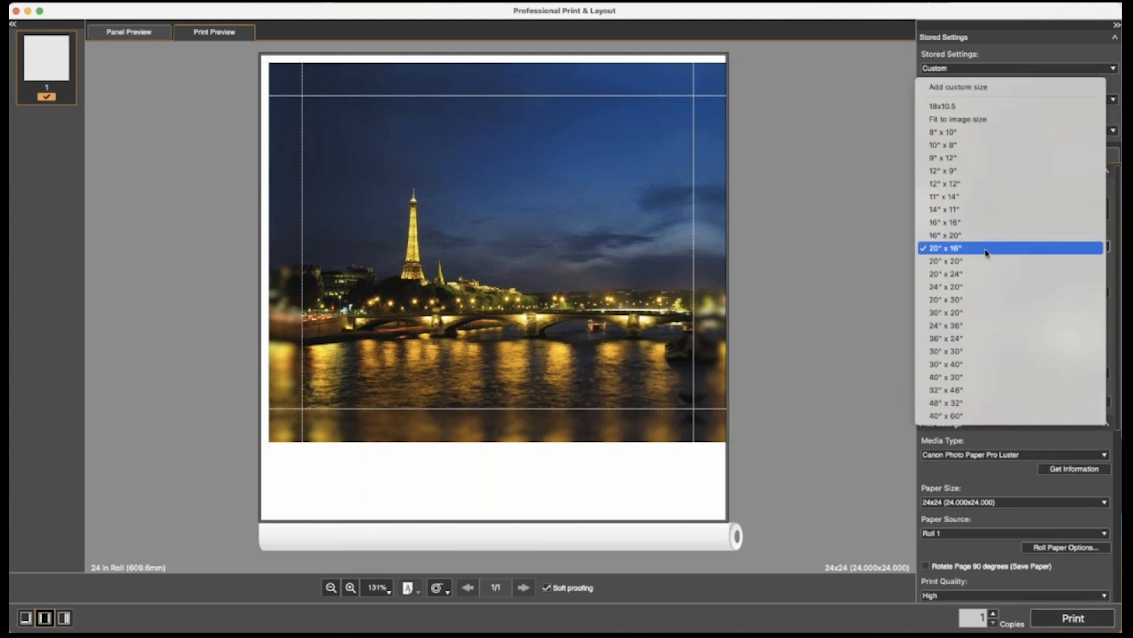
{"action": "left_click", "coordinate": [962, 132]}
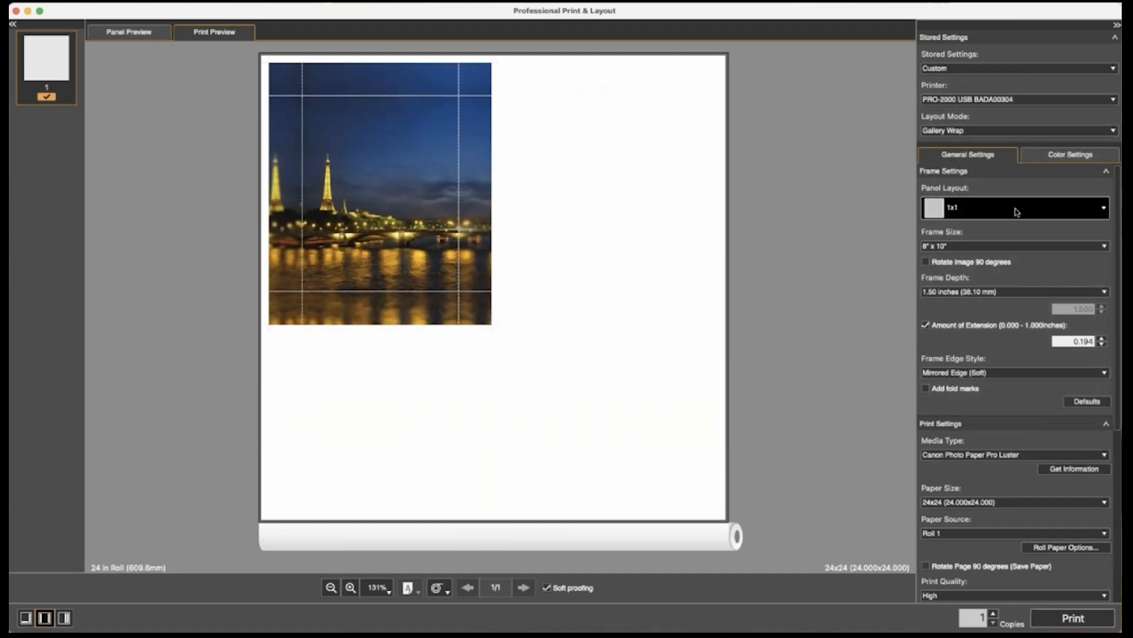
Step: Split the image into a 1x2 panel layout and show it in the panel preview
{"action": "left_click", "coordinate": [1104, 214]}
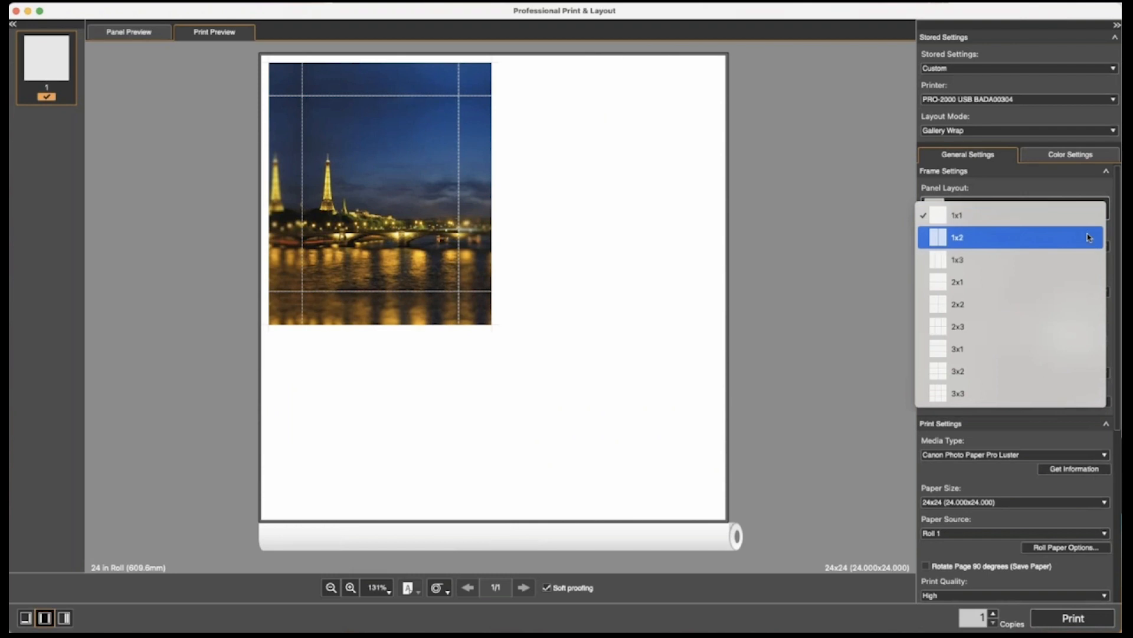
{"action": "left_click", "coordinate": [1090, 238]}
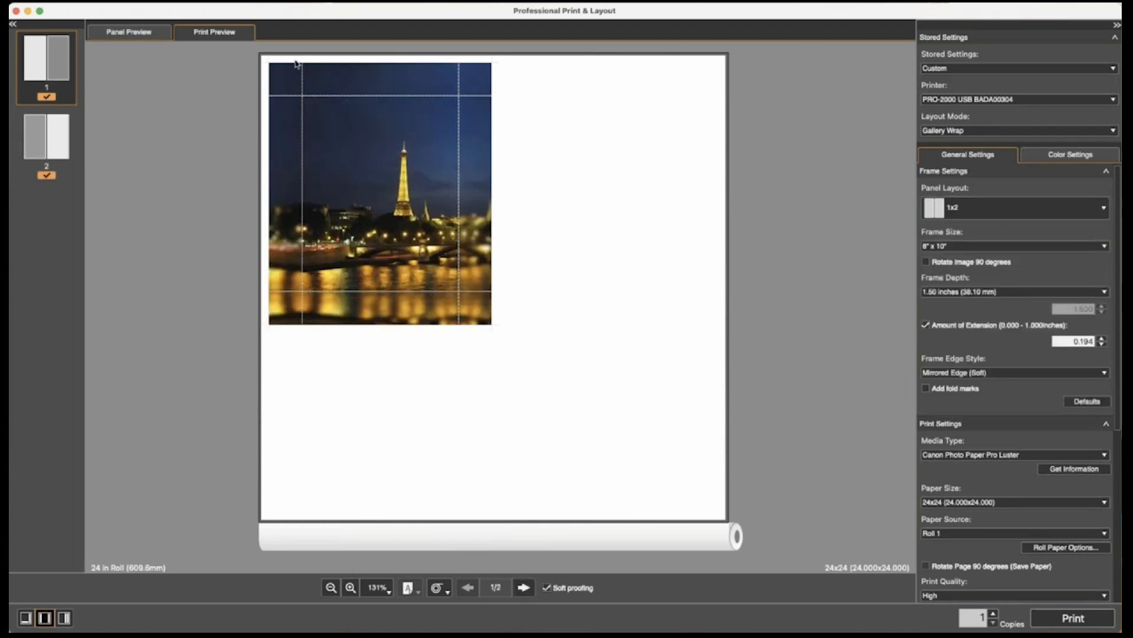
{"action": "left_click", "coordinate": [143, 35]}
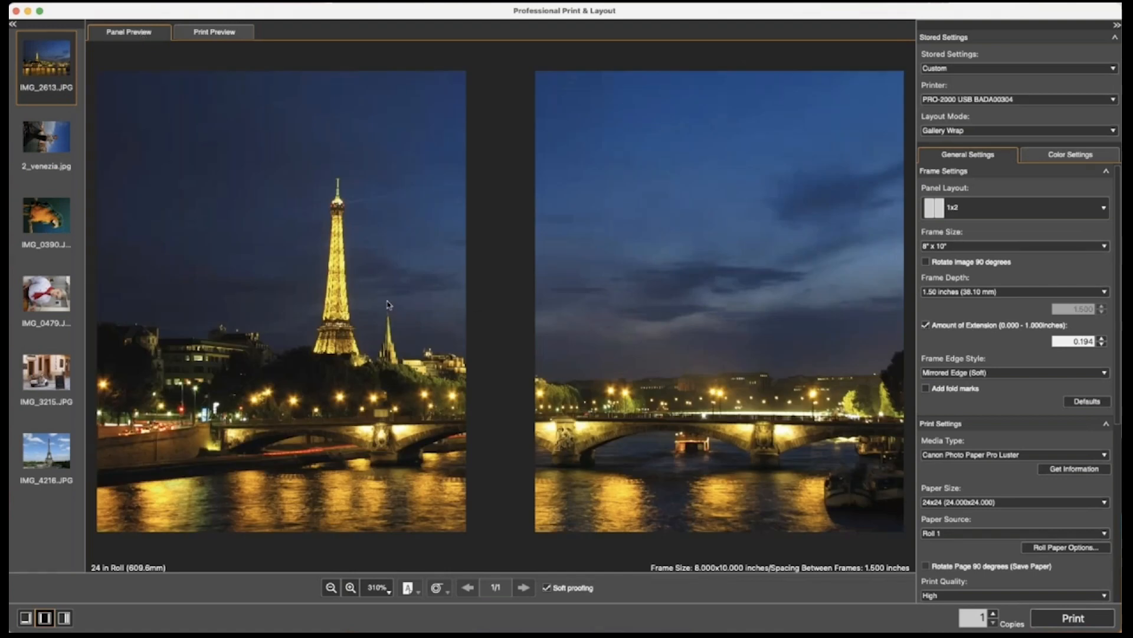
{"action": "mouse_move", "coordinate": [387, 302]}
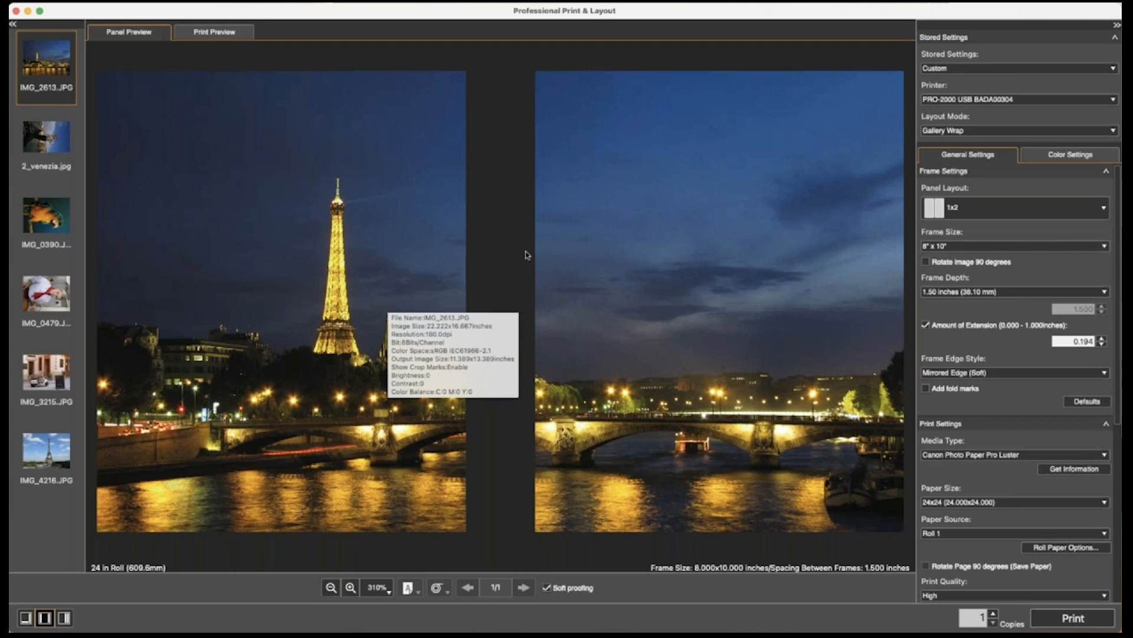
Step: Examine the print preview of each of the two panels, and go back to the panel preview
{"action": "left_click", "coordinate": [215, 32]}
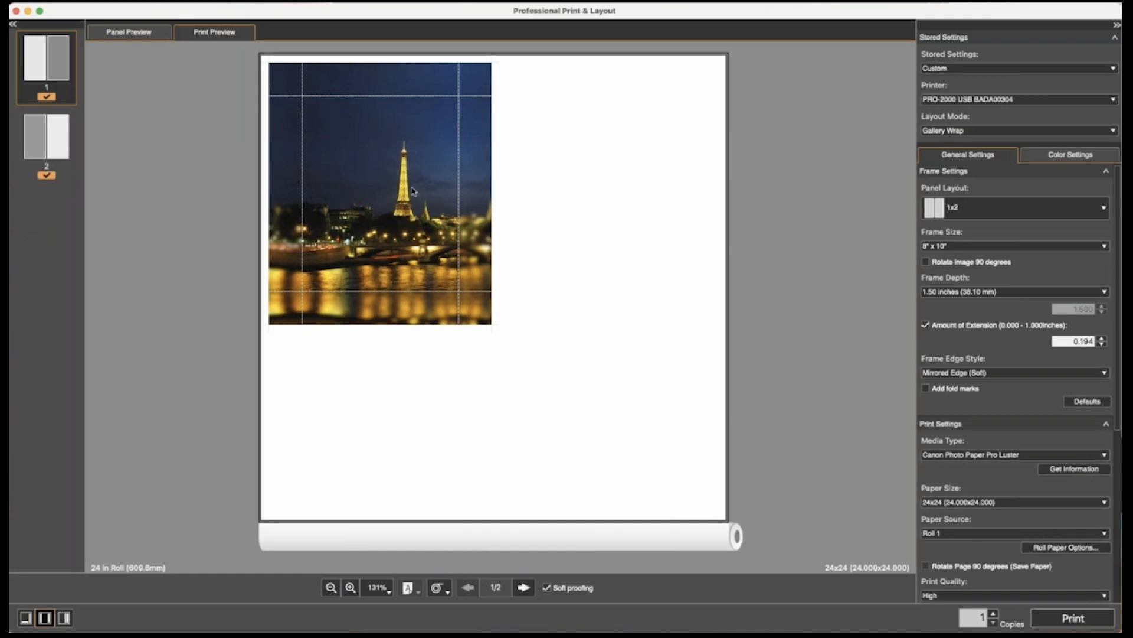
{"action": "left_click", "coordinate": [46, 137]}
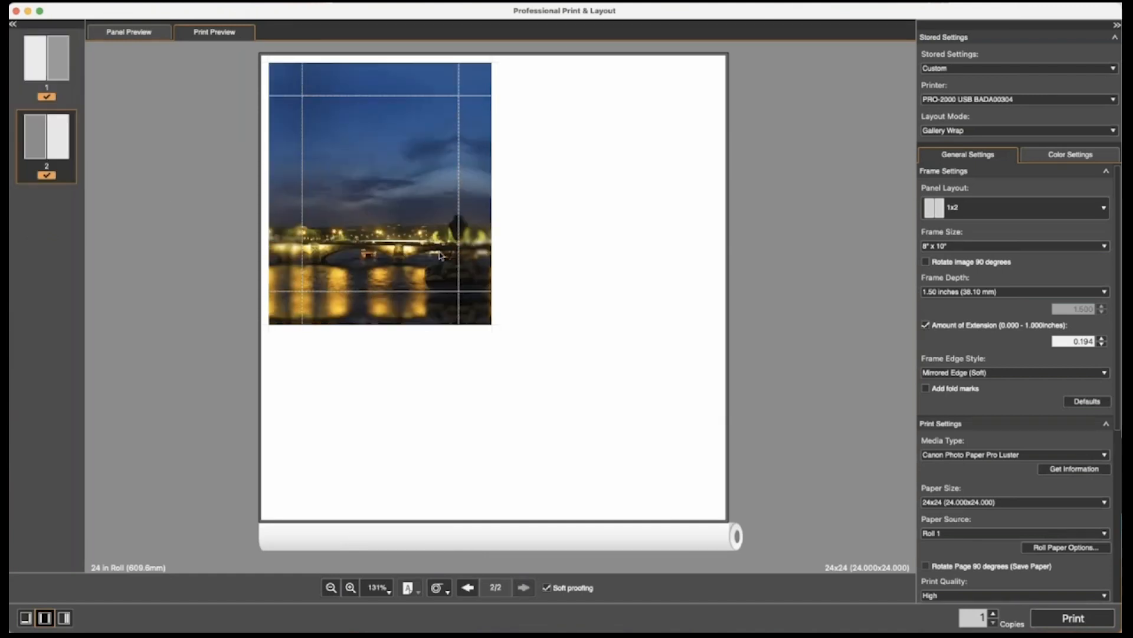
{"action": "left_click", "coordinate": [46, 69]}
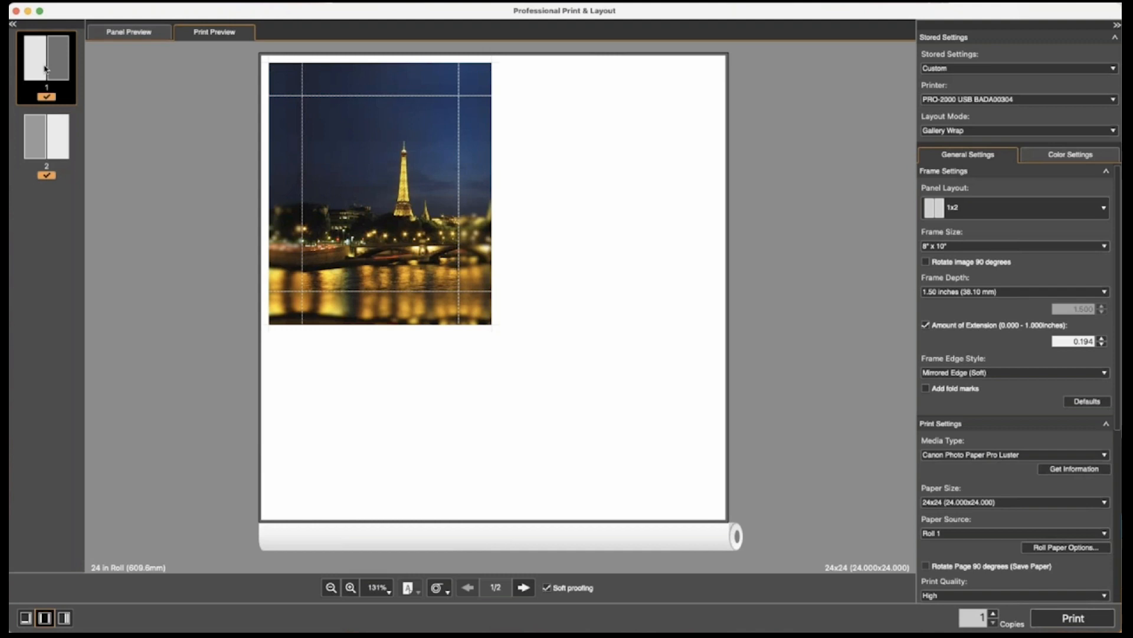
{"action": "left_click", "coordinate": [52, 142]}
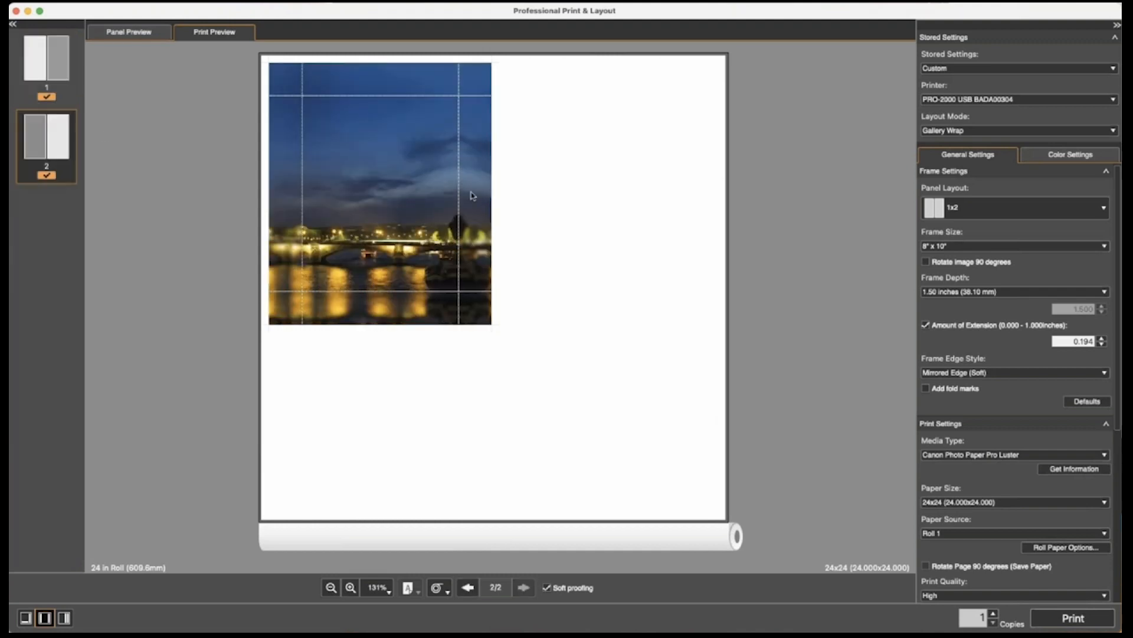
{"action": "left_click", "coordinate": [141, 34]}
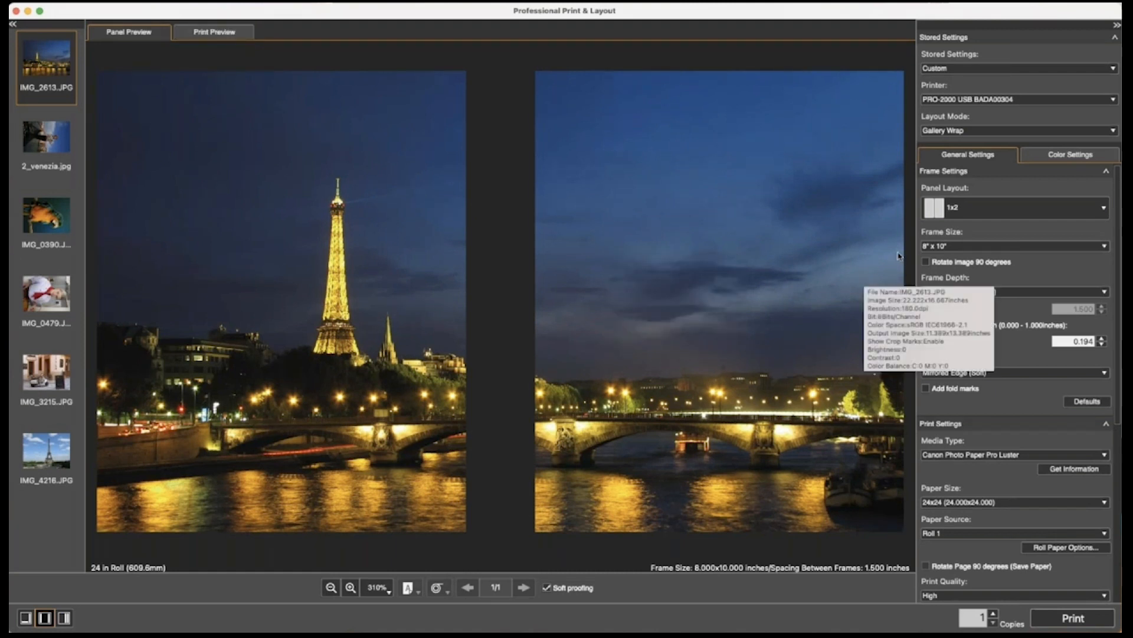
Step: Change the panel layout to 3x3 and show the print preview of its panels
{"action": "left_click", "coordinate": [1099, 208]}
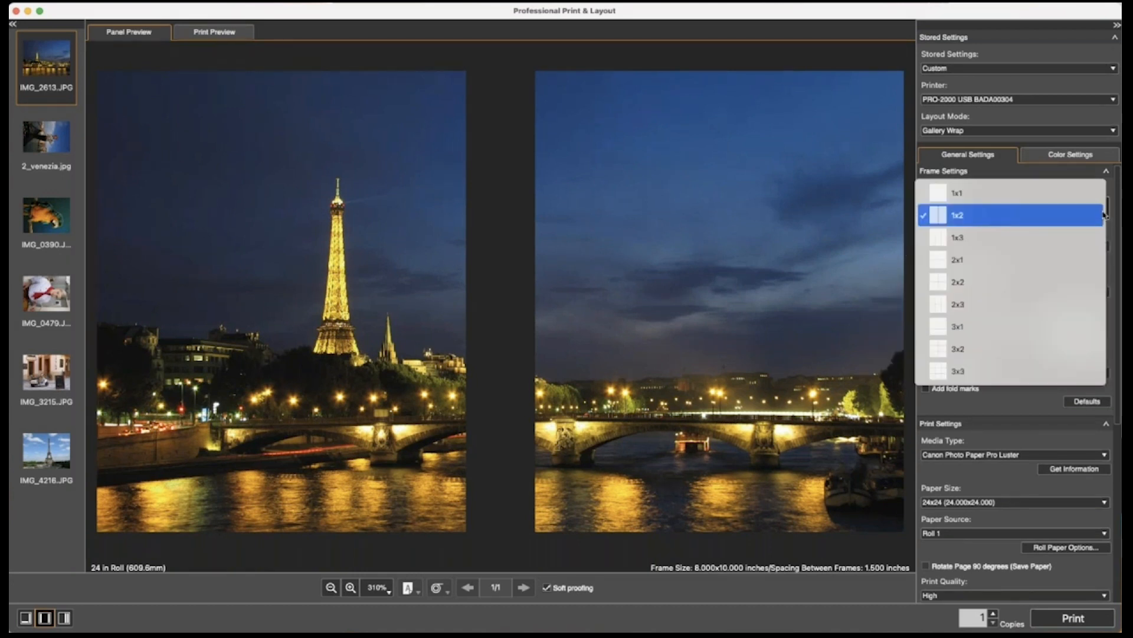
{"action": "left_click", "coordinate": [1042, 370]}
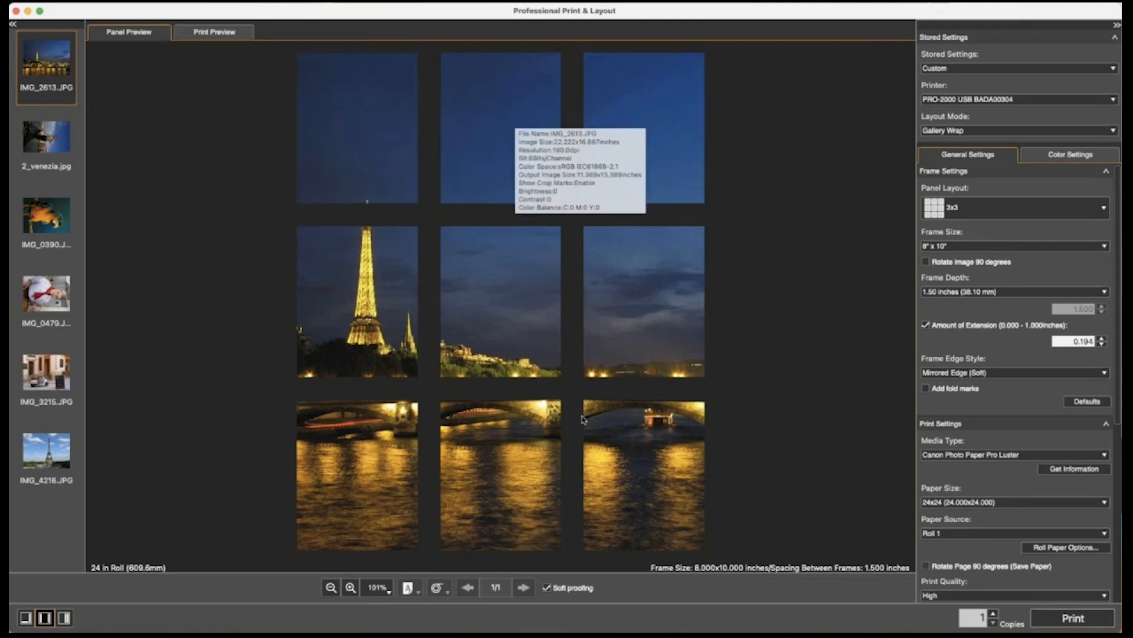
{"action": "left_click", "coordinate": [214, 32]}
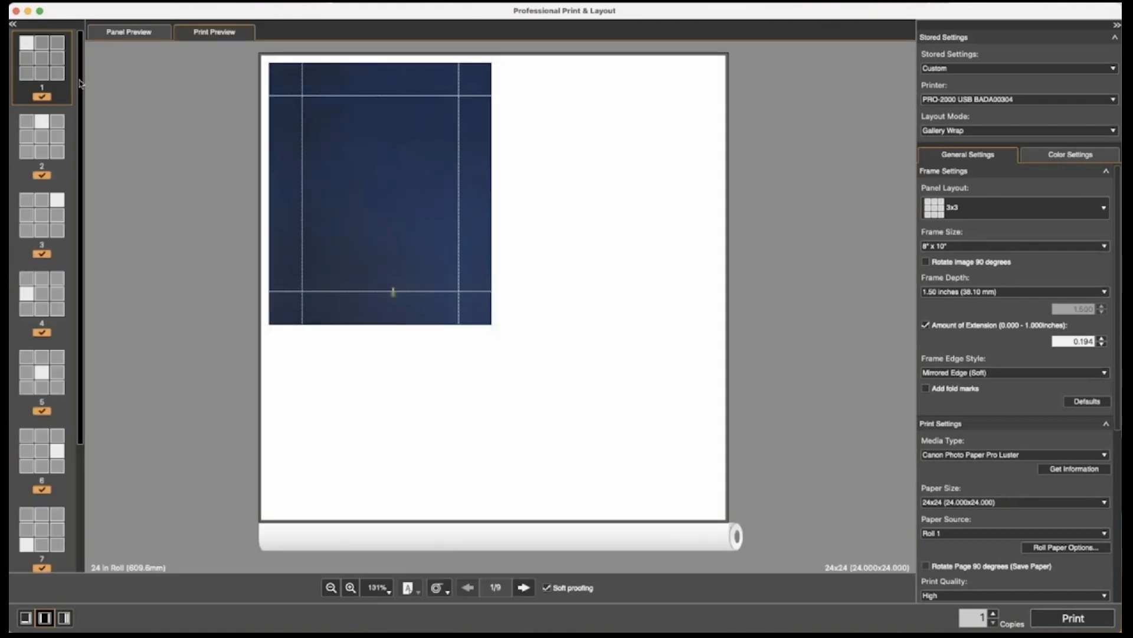
Step: Examine the print previews of the individual panels in the 3x3 gallery wrap layout, ending on panel 4
{"action": "left_click", "coordinate": [41, 139]}
{"action": "left_click", "coordinate": [50, 205]}
{"action": "left_click", "coordinate": [45, 295]}
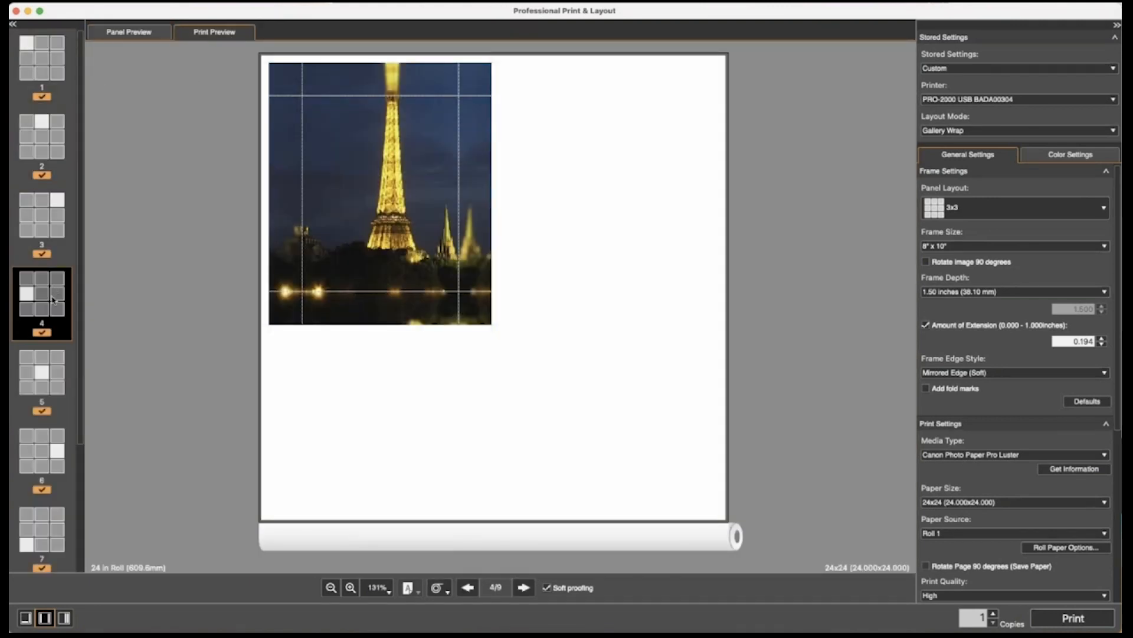
{"action": "left_click", "coordinate": [48, 375]}
{"action": "left_click", "coordinate": [45, 437]}
{"action": "left_click", "coordinate": [46, 523]}
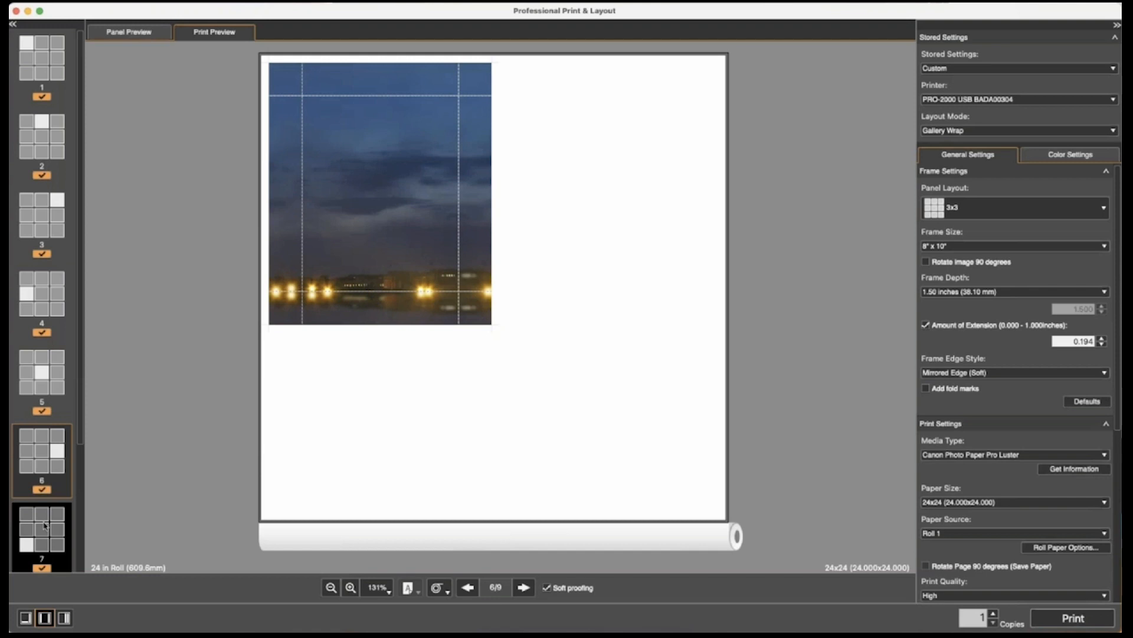
{"action": "scroll", "coordinate": [83, 419], "scroll_direction": "down", "scroll_amount": 3}
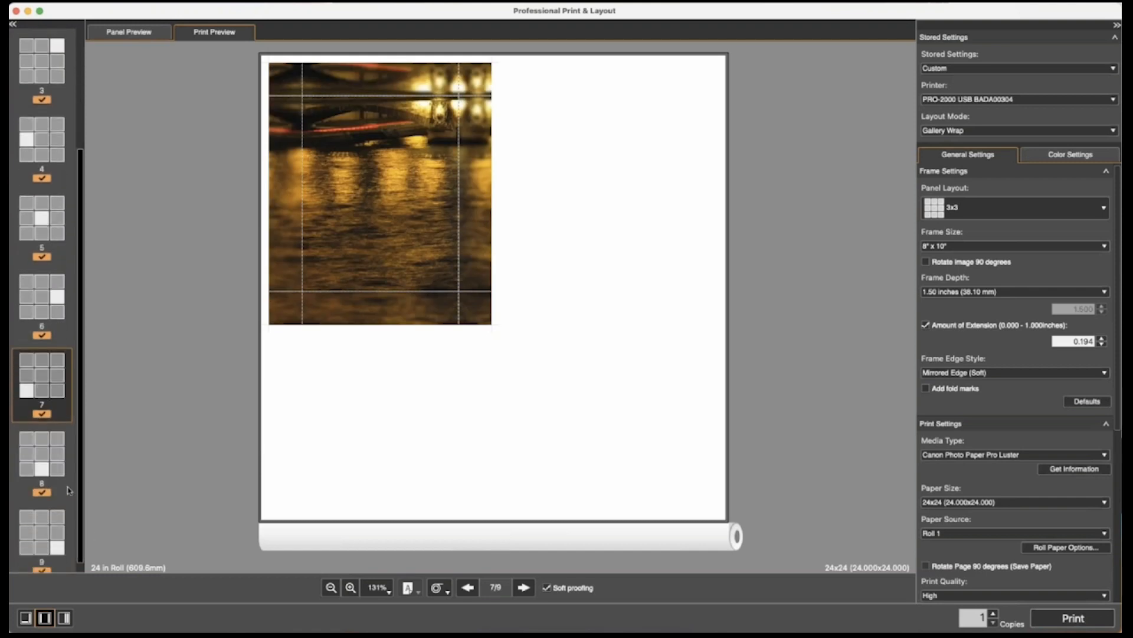
{"action": "left_click", "coordinate": [45, 454]}
{"action": "left_click", "coordinate": [51, 533]}
{"action": "left_click", "coordinate": [42, 298]}
{"action": "left_click", "coordinate": [43, 220]}
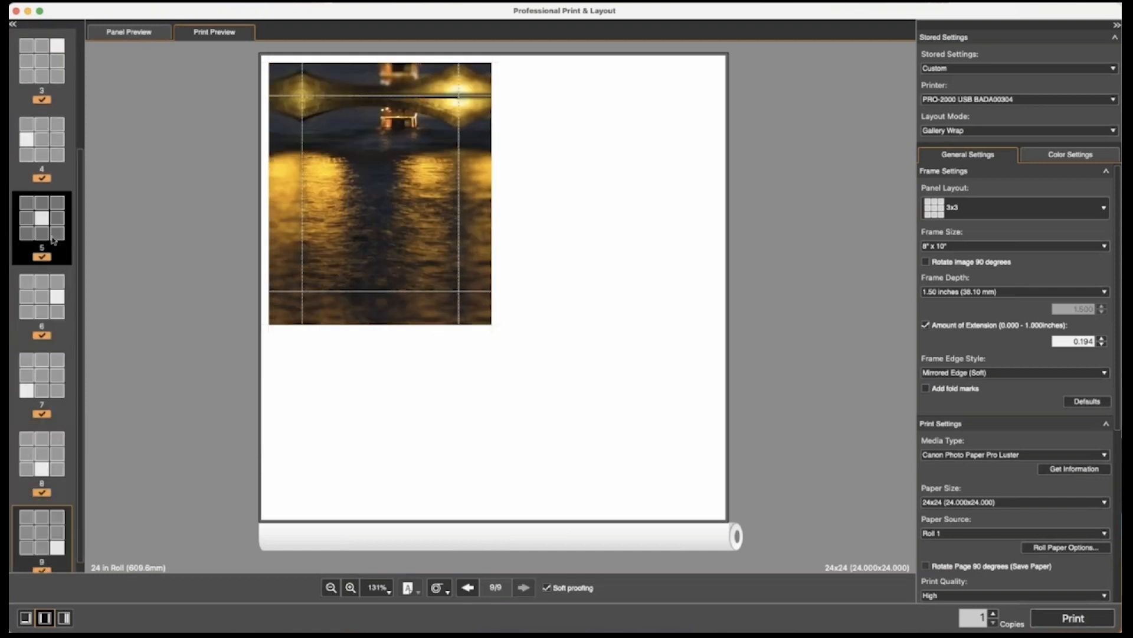
{"action": "scroll", "coordinate": [81, 206], "scroll_direction": "up", "scroll_amount": 1}
{"action": "scroll", "coordinate": [82, 206], "scroll_direction": "up", "scroll_amount": 4}
{"action": "left_click", "coordinate": [56, 163]}
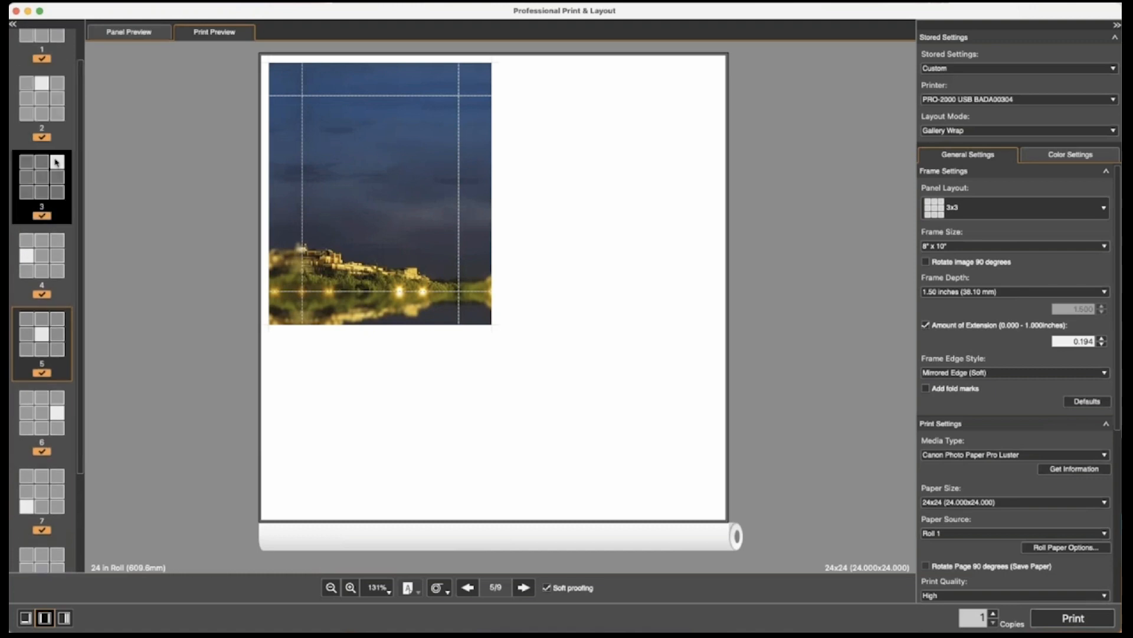
{"action": "left_click", "coordinate": [58, 260]}
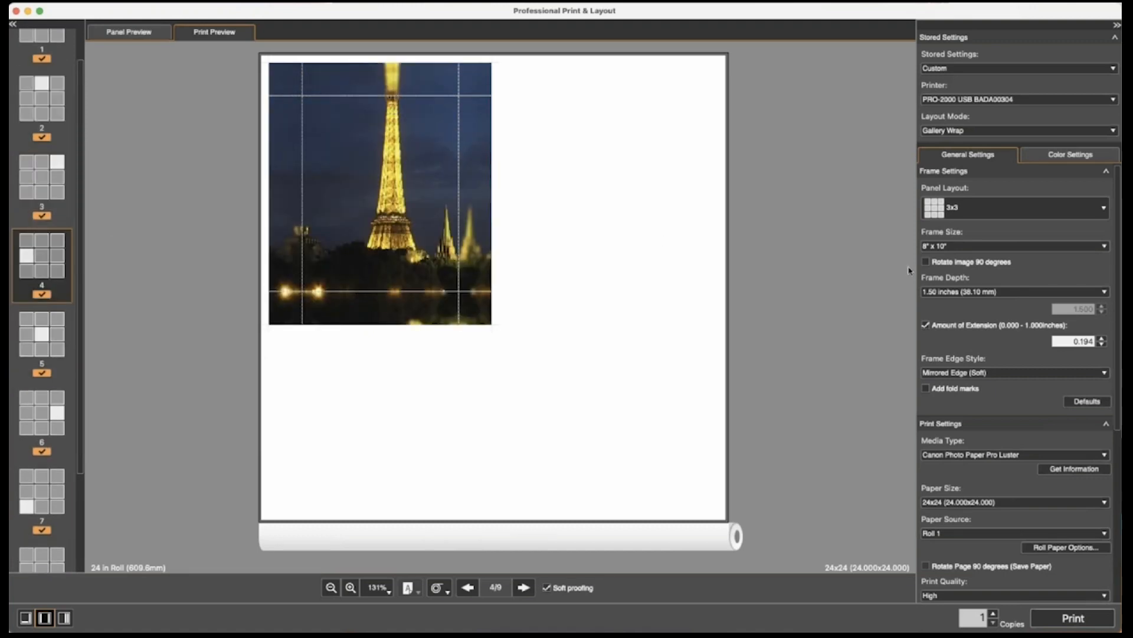
Step: Set the frame edge style to Black Edge and check the print previews of several panels in the 3x3 layout
{"action": "left_click", "coordinate": [1018, 372]}
{"action": "left_click", "coordinate": [1034, 402]}
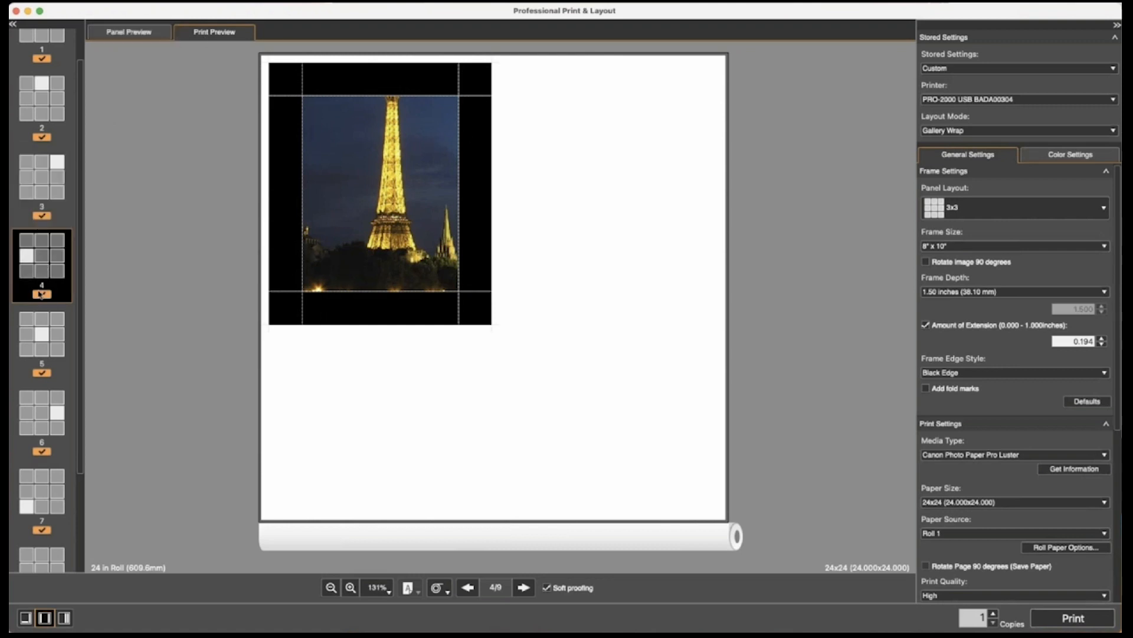
{"action": "scroll", "coordinate": [53, 71], "scroll_direction": "up", "scroll_amount": 2}
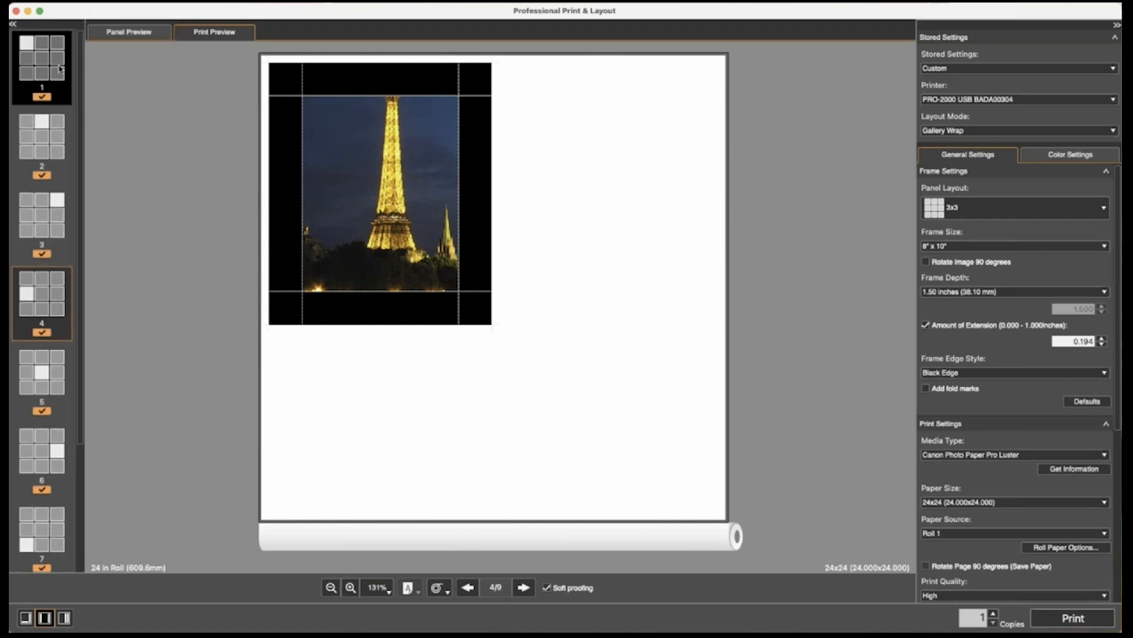
{"action": "left_click", "coordinate": [41, 57]}
{"action": "left_click", "coordinate": [46, 198]}
{"action": "left_click", "coordinate": [45, 295]}
{"action": "left_click", "coordinate": [47, 381]}
{"action": "left_click", "coordinate": [45, 463]}
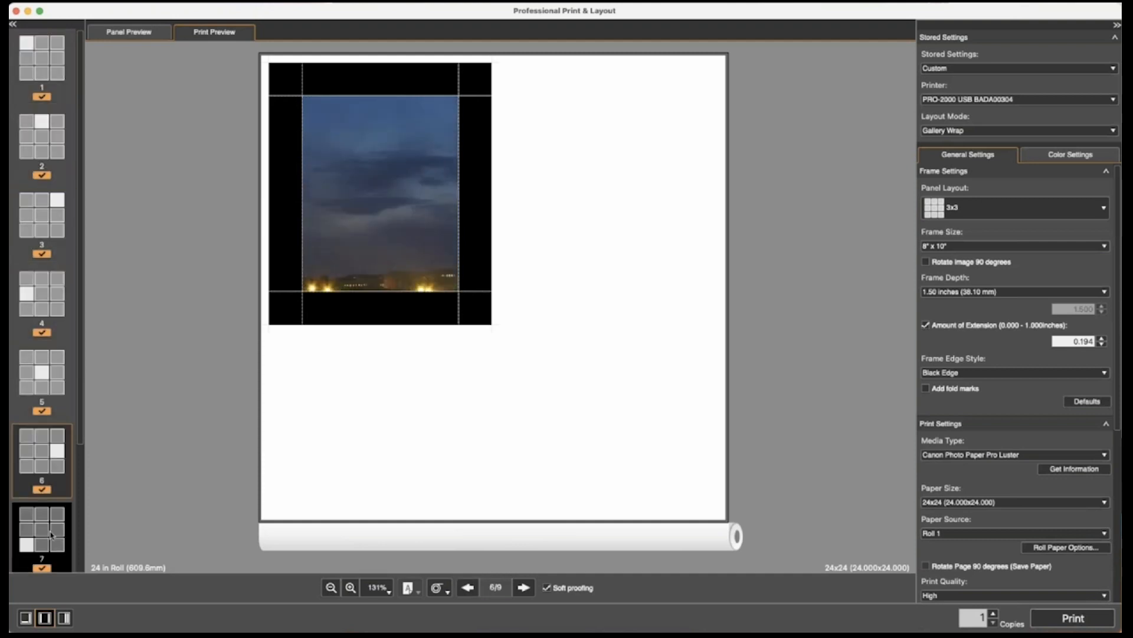
{"action": "left_click_drag", "start_coordinate": [81, 426], "coordinate": [84, 504]}
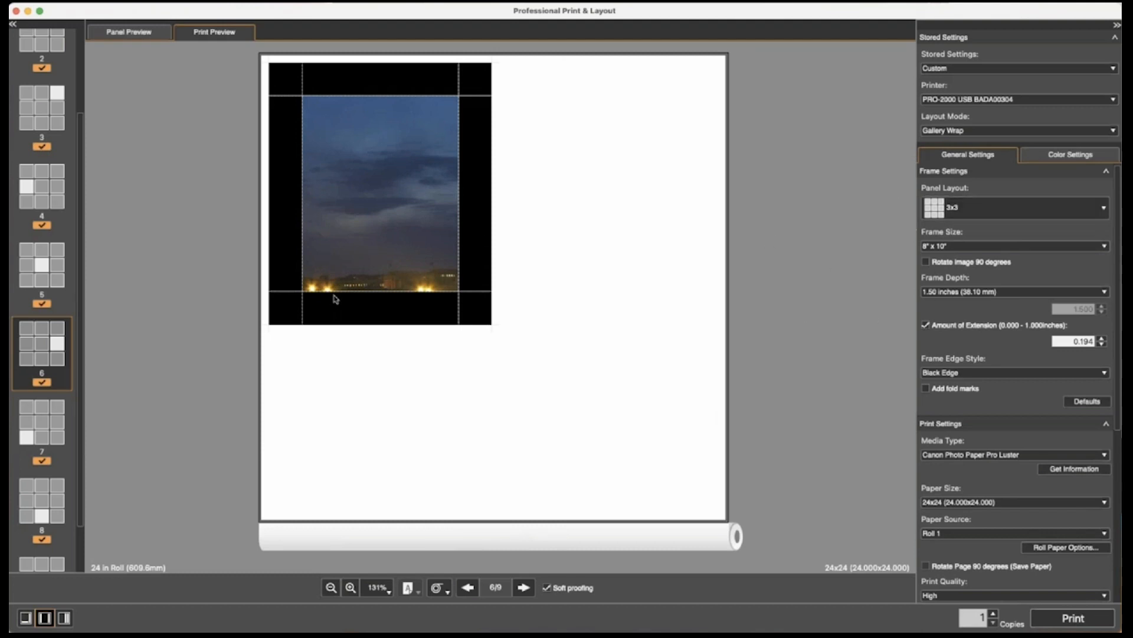
Step: Switch the layout mode to Single Image and, with the color settings shown, place one copy of IMG_2613.JPG on the page
{"action": "left_click", "coordinate": [1033, 135]}
{"action": "left_click", "coordinate": [1017, 97]}
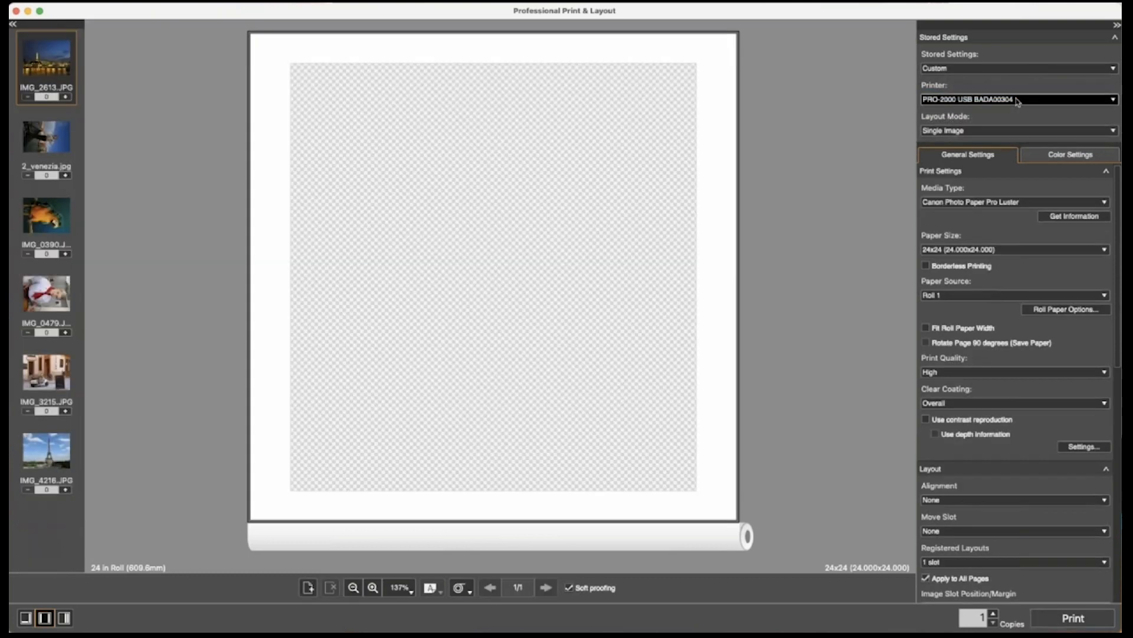
{"action": "left_click", "coordinate": [1076, 156]}
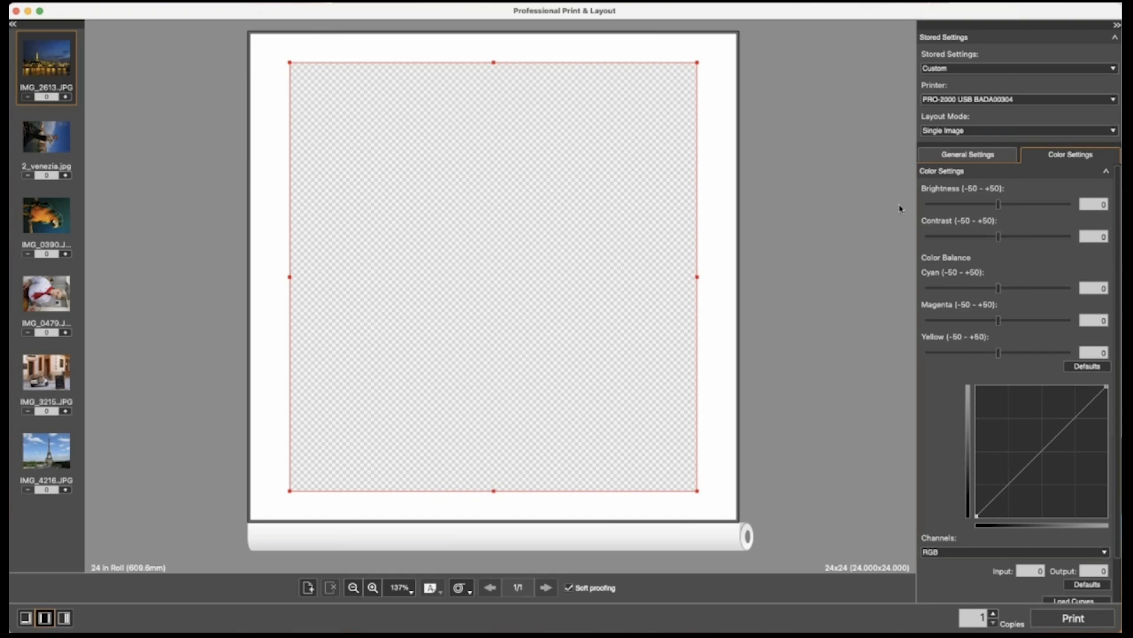
{"action": "left_click", "coordinate": [65, 97]}
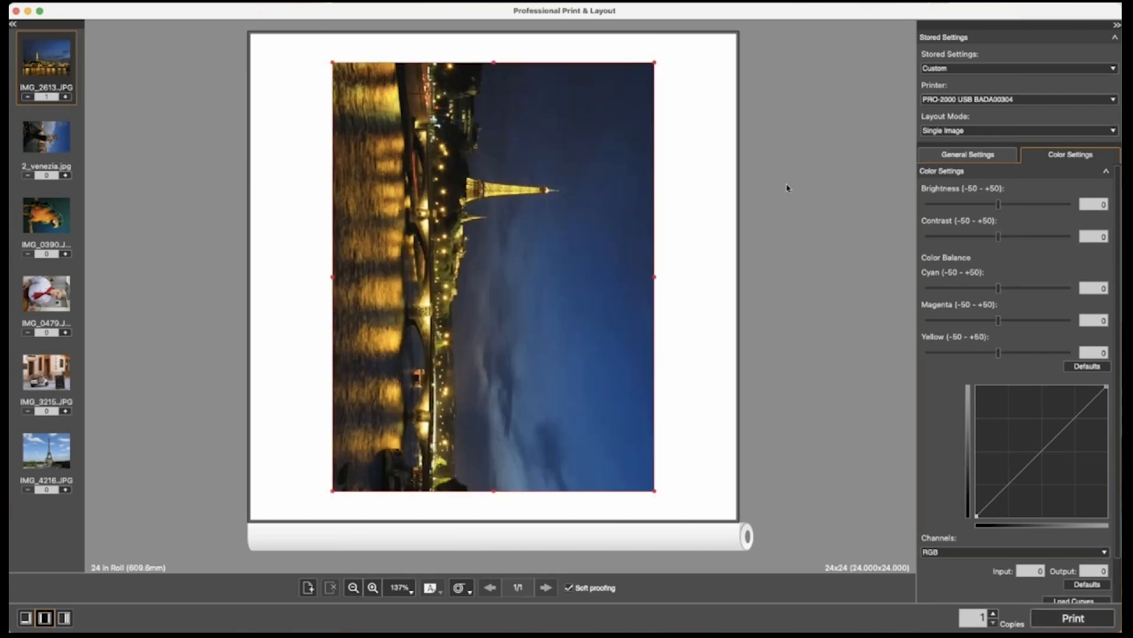
Step: Try brightness 37, contrast -35, cyan 37 and a magenta adjustment on the image, and reset the color settings to their defaults
{"action": "left_click_drag", "start_coordinate": [998, 204], "coordinate": [1051, 205]}
{"action": "left_click_drag", "start_coordinate": [999, 236], "coordinate": [948, 236]}
{"action": "left_click_drag", "start_coordinate": [998, 288], "coordinate": [1051, 288]}
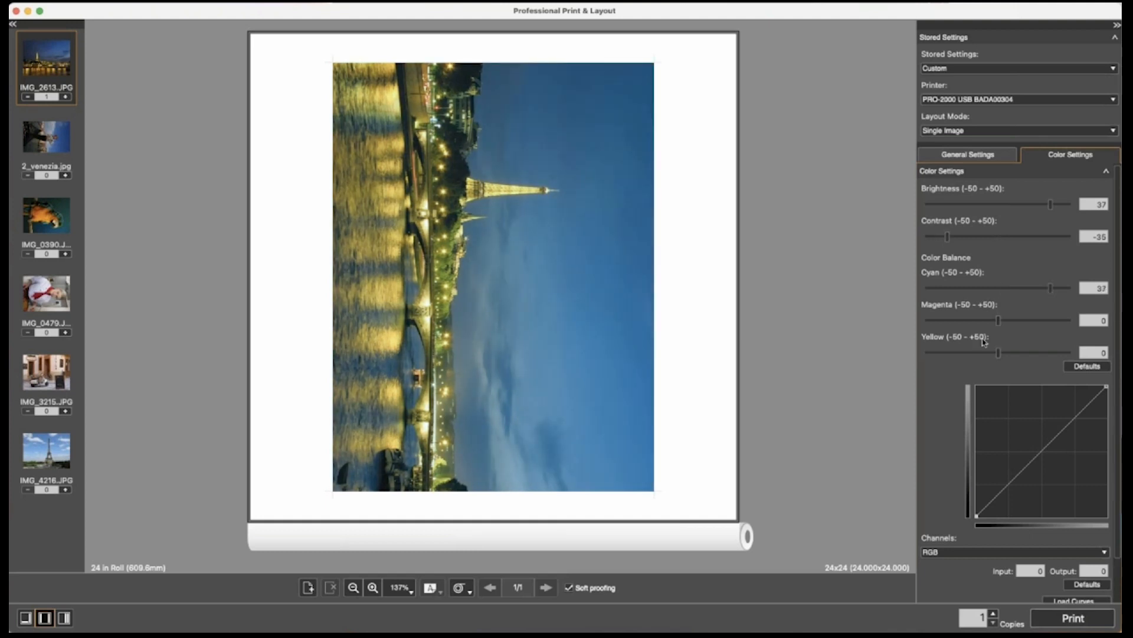
{"action": "left_click_drag", "start_coordinate": [999, 321], "coordinate": [1018, 354]}
{"action": "left_click", "coordinate": [1088, 367]}
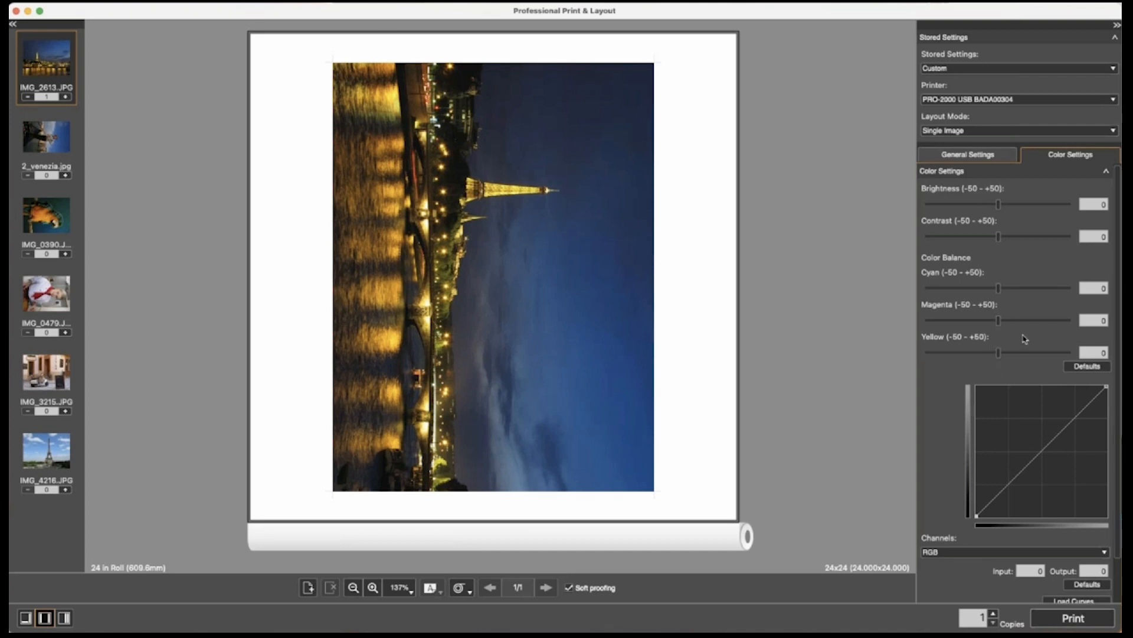
Step: Open Pattern Print for the image, preview the color and Brightness/Contrast patterns, and cancel without printing
{"action": "scroll", "coordinate": [1119, 334], "scroll_direction": "down", "scroll_amount": 3}
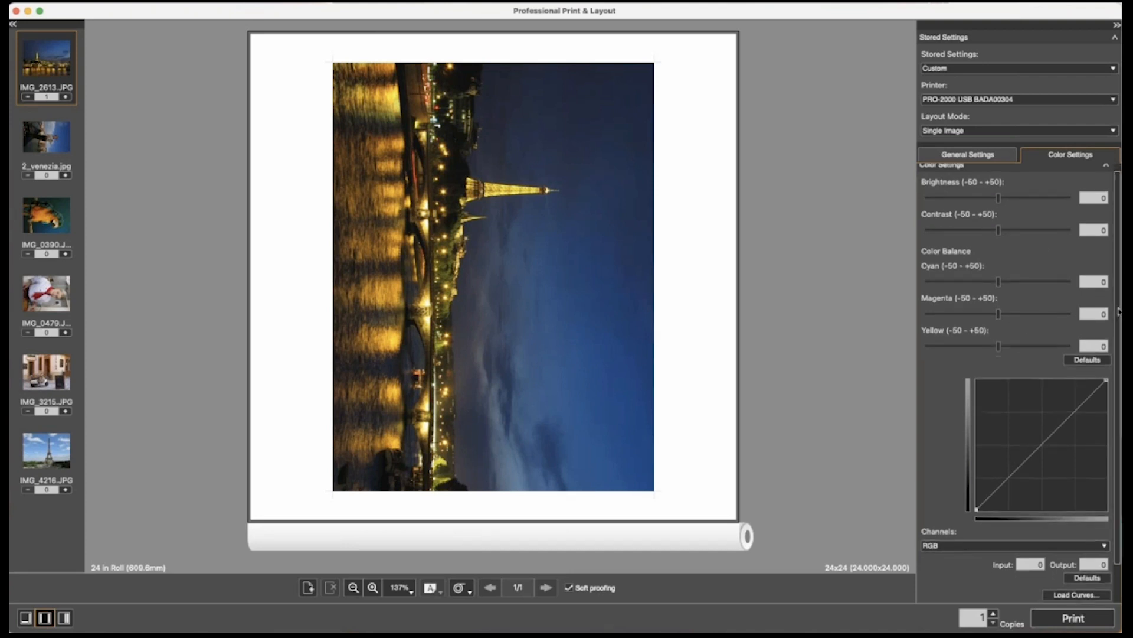
{"action": "scroll", "coordinate": [1119, 334], "scroll_direction": "down", "scroll_amount": 1}
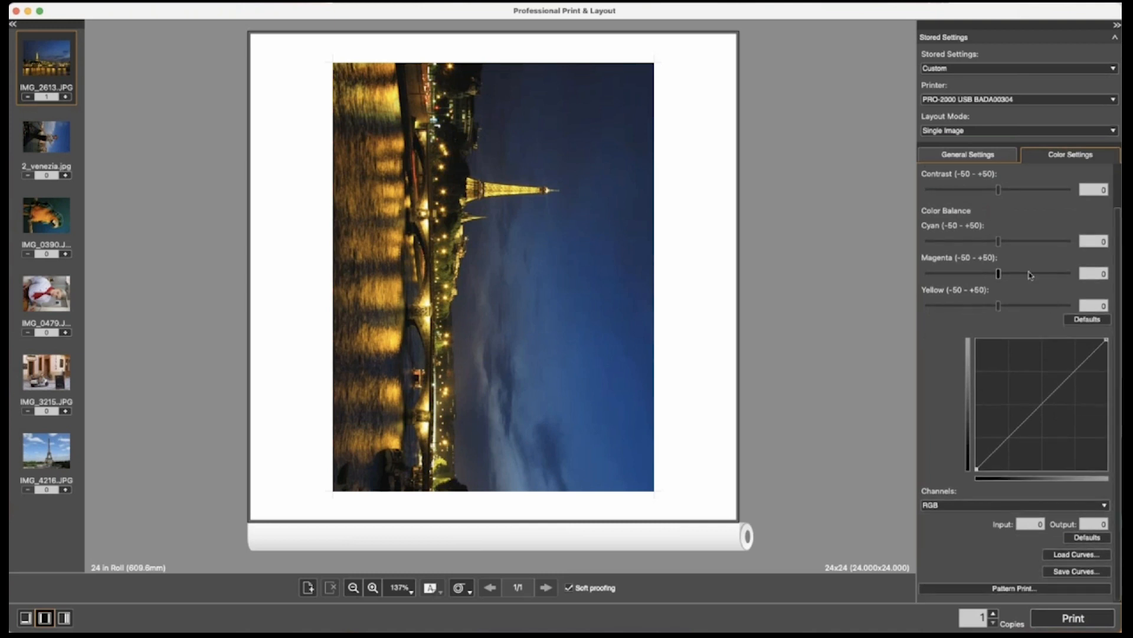
{"action": "left_click", "coordinate": [1026, 589]}
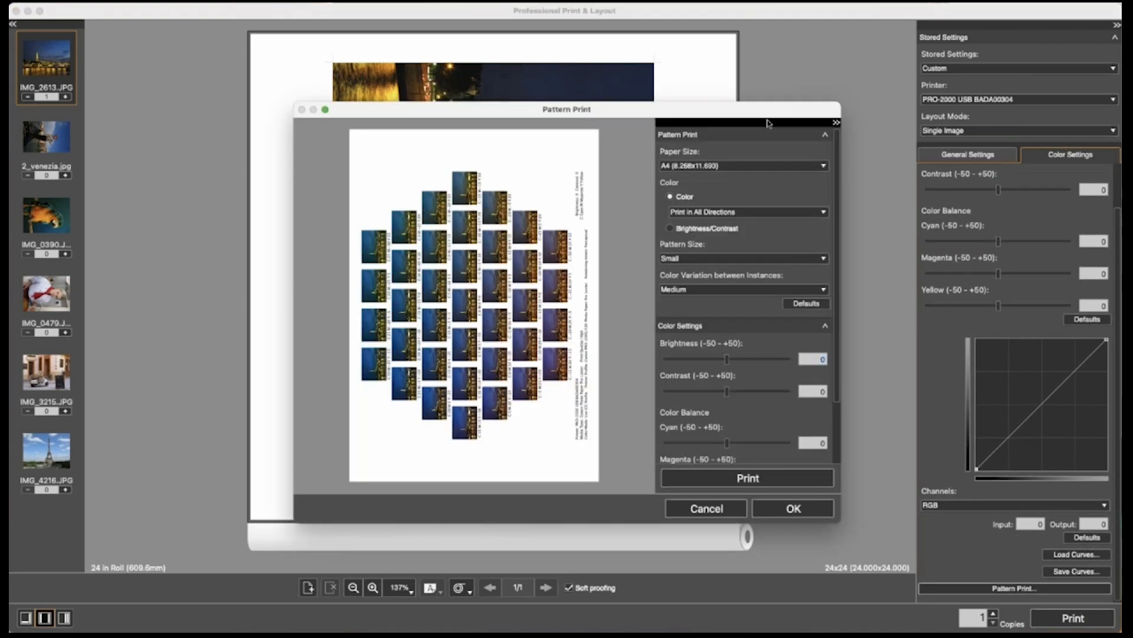
{"action": "left_click_drag", "start_coordinate": [767, 119], "coordinate": [710, 89]}
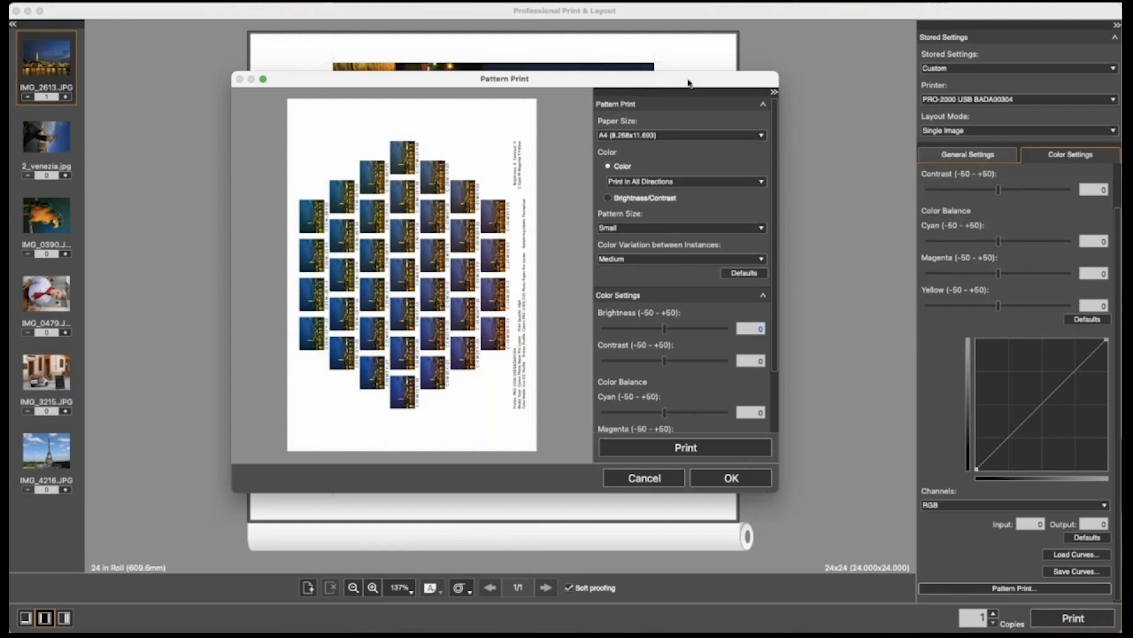
{"action": "left_click_drag", "start_coordinate": [690, 81], "coordinate": [690, 79]}
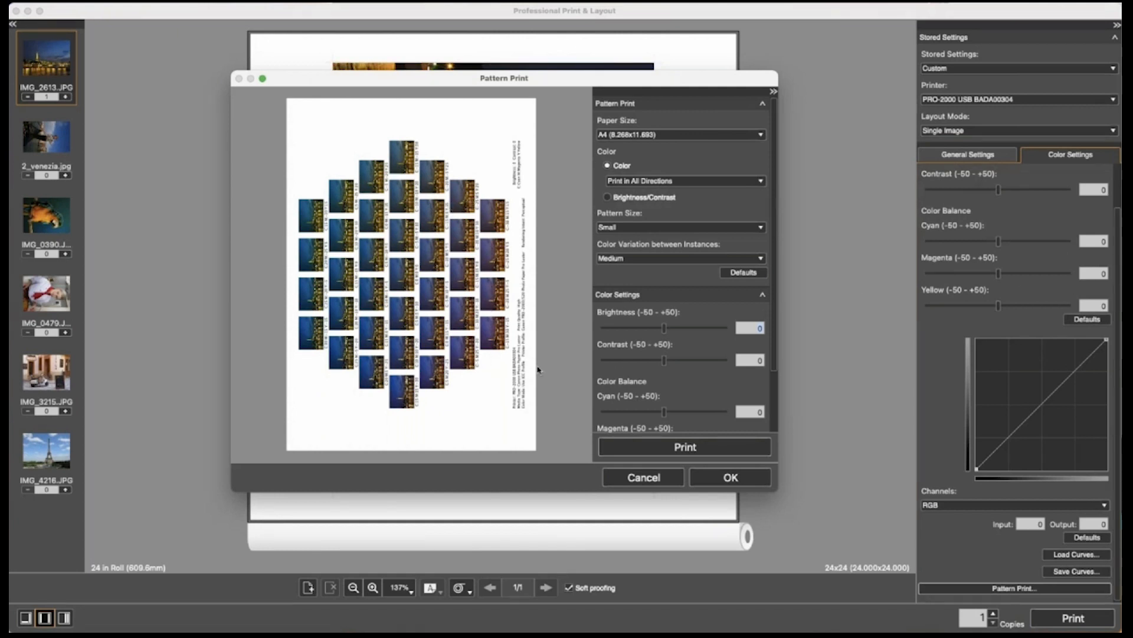
{"action": "left_click", "coordinate": [608, 198]}
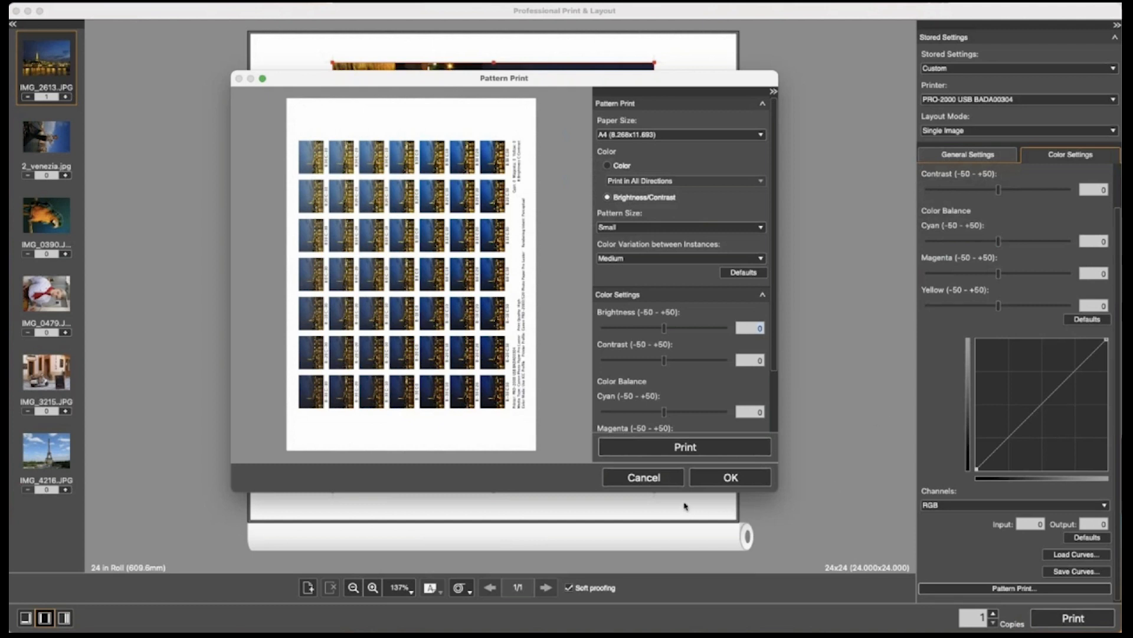
{"action": "left_click", "coordinate": [664, 483]}
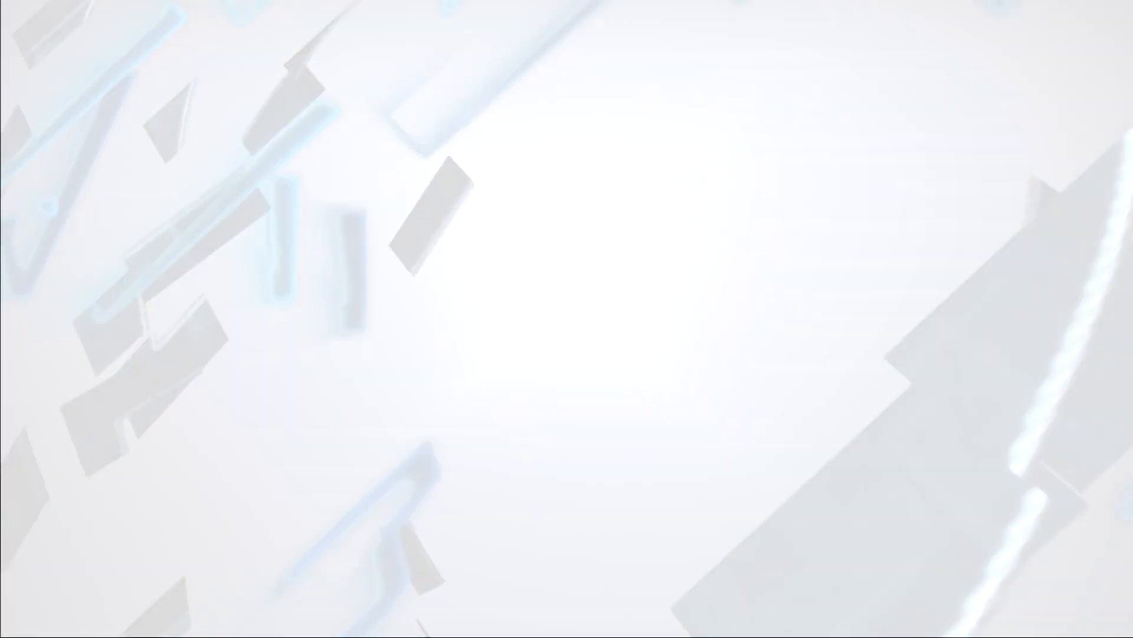